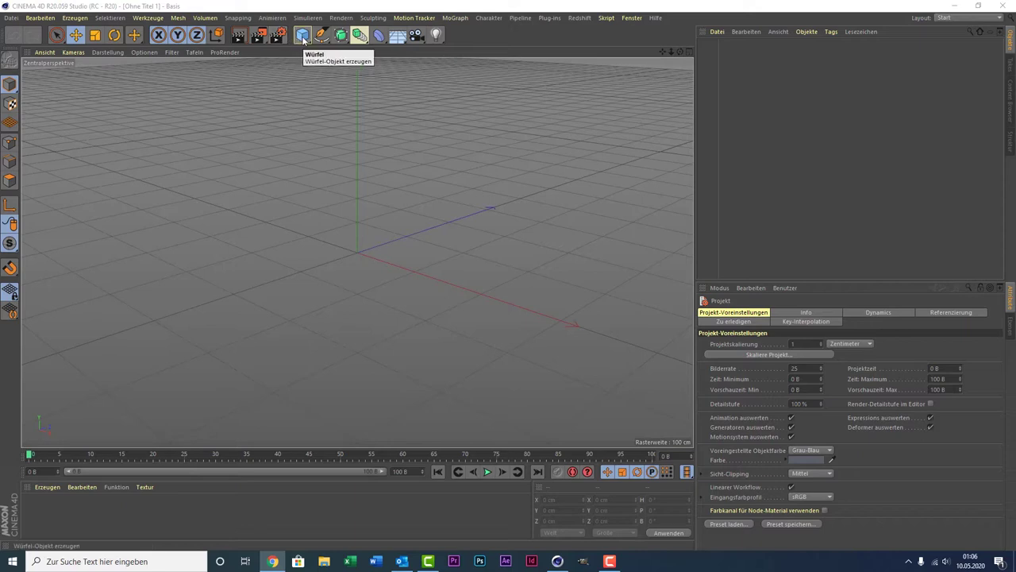
Add a 200 cm cube with Rundung on, 1 rounding segment and 7 cm rounding size.
{"action": "left_click", "coordinate": [302, 37]}
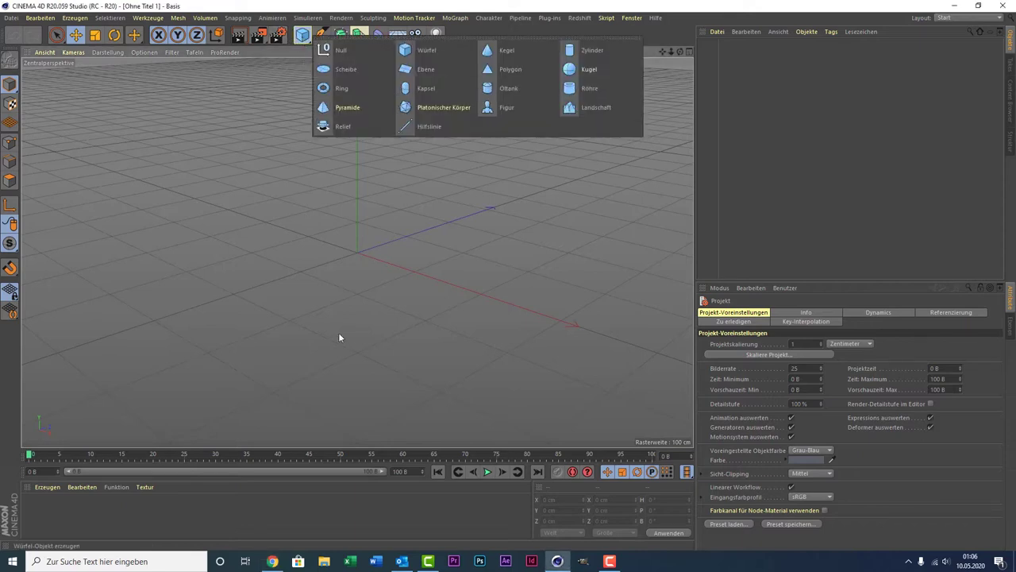
{"action": "left_click", "coordinate": [456, 51]}
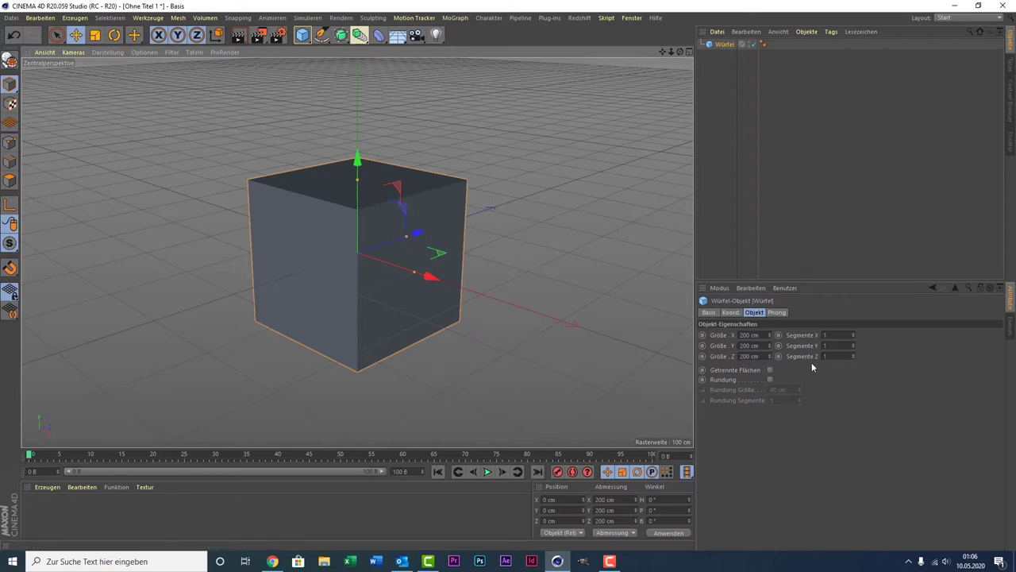
{"action": "left_click", "coordinate": [771, 381]}
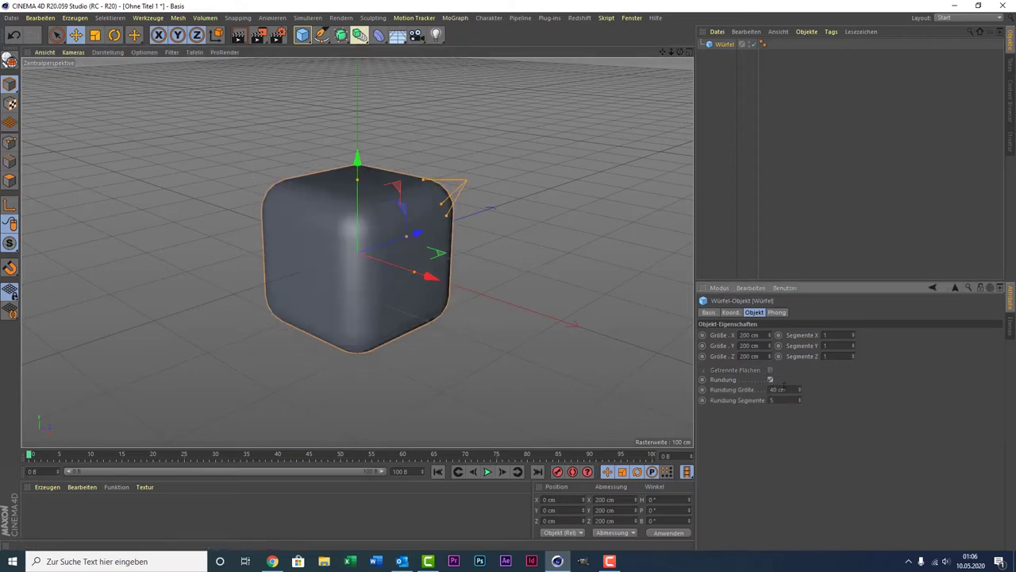
{"action": "left_click", "coordinate": [796, 402]}
{"action": "type", "text": "1"}
{"action": "key", "text": "Return"}
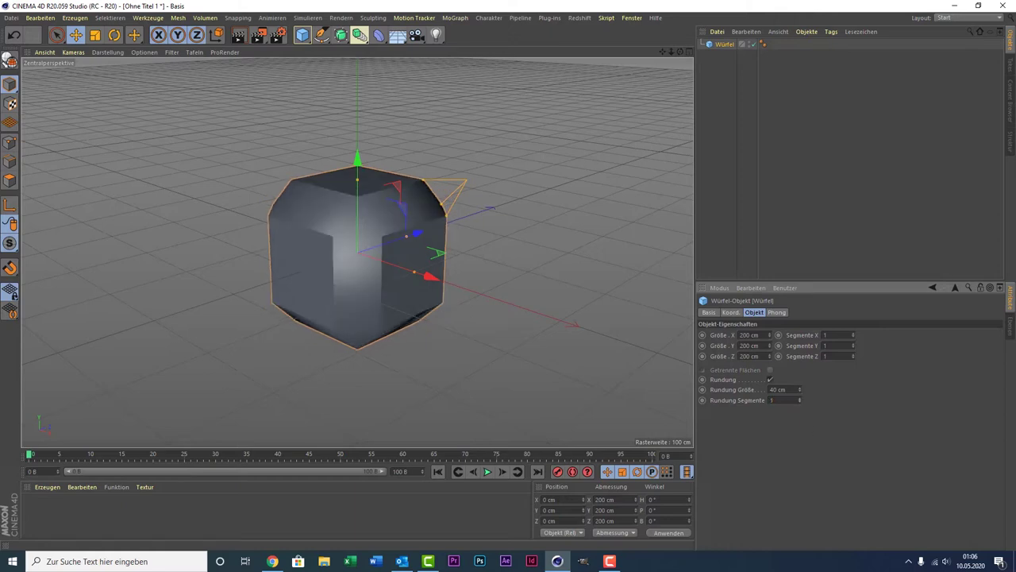
{"action": "mouse_move", "coordinate": [799, 389]}
{"action": "left_mouse_down"}
{"action": "mouse_move", "coordinate": [799, 373]}
{"action": "mouse_move", "coordinate": [798, 420]}
{"action": "mouse_move", "coordinate": [799, 385]}
{"action": "left_mouse_up"}
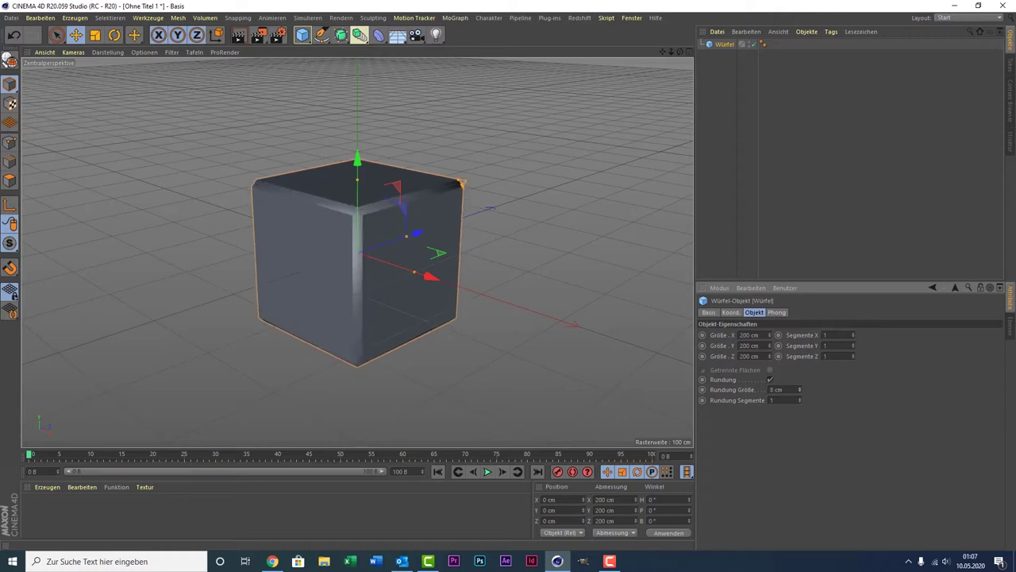
{"action": "left_click_drag", "start_coordinate": [799, 389], "coordinate": [800, 395]}
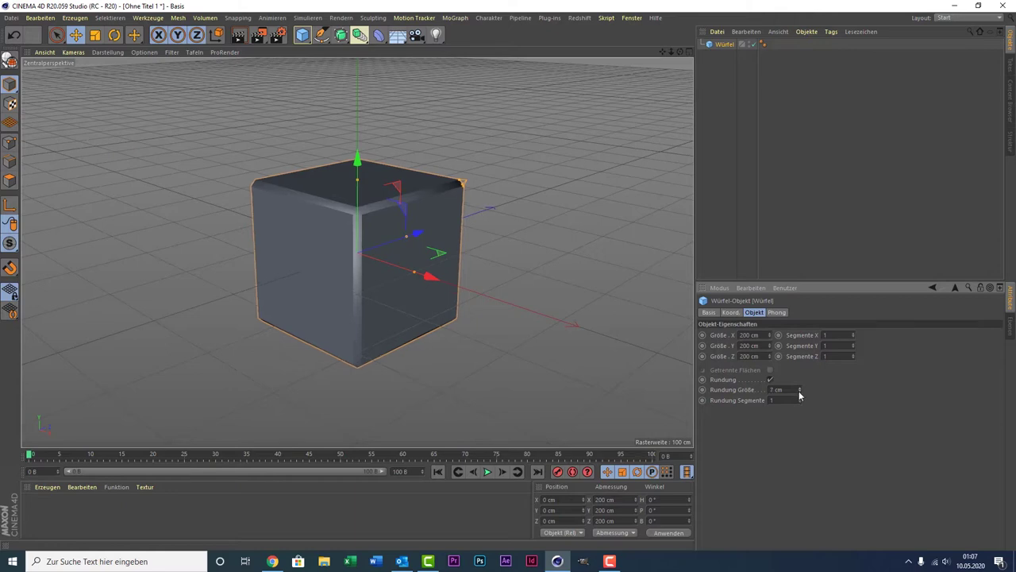
{"action": "left_click", "coordinate": [799, 393]}
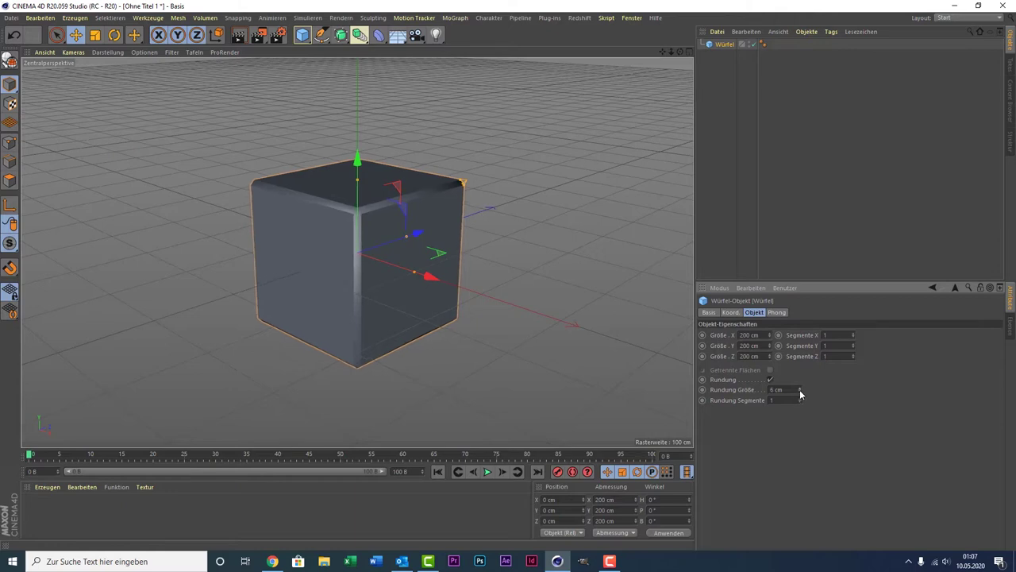
{"action": "left_click", "coordinate": [801, 393]}
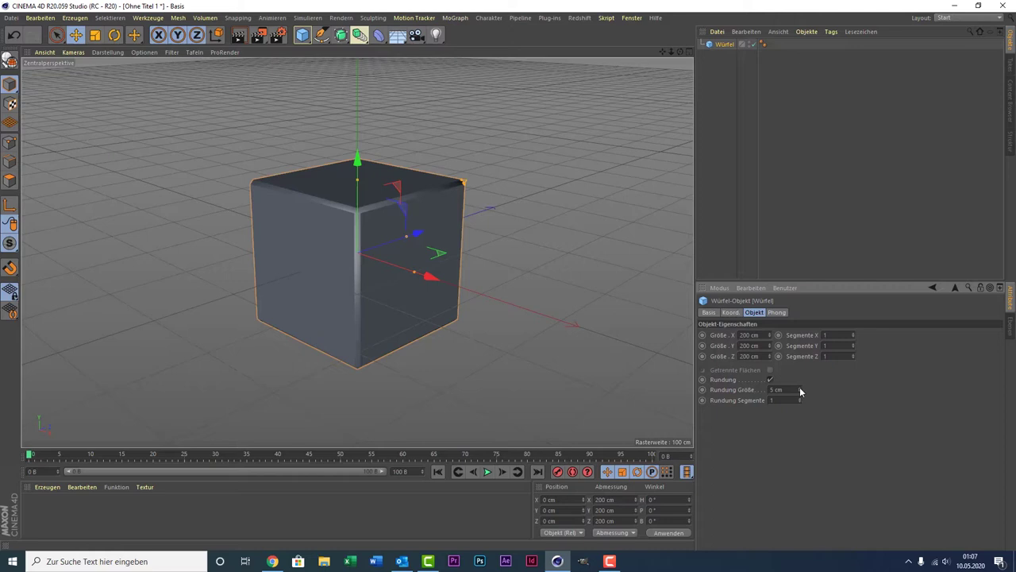
{"action": "left_click", "coordinate": [800, 387]}
{"action": "left_click", "coordinate": [800, 386]}
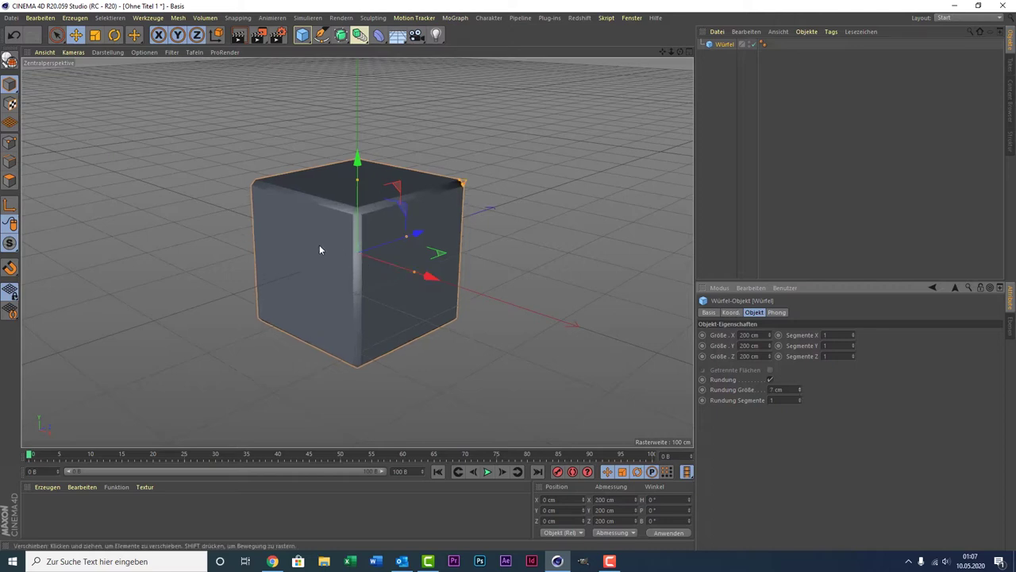
Switch the viewport display to Gouraud-Shading (Linien).
{"action": "left_click", "coordinate": [109, 56]}
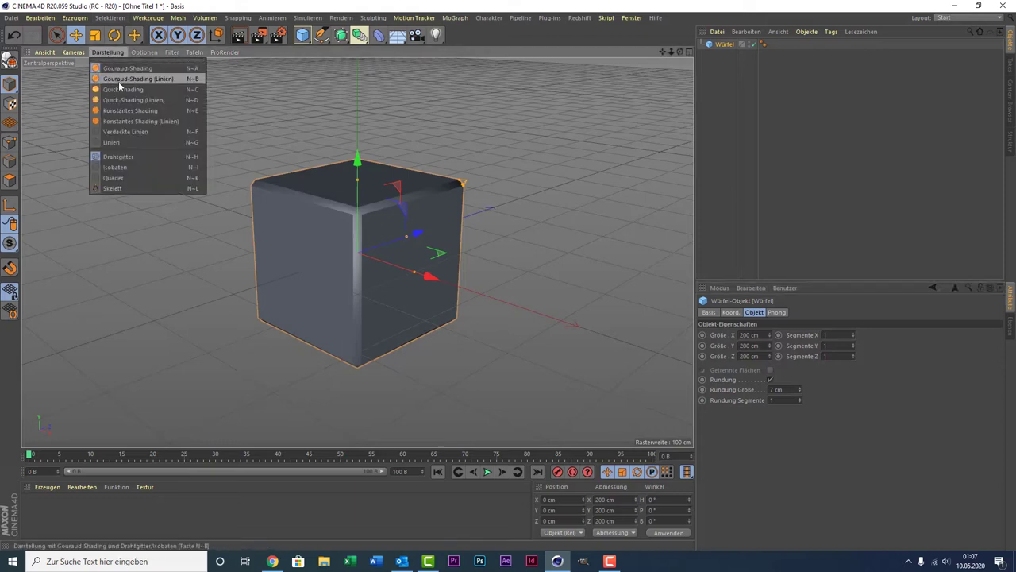
{"action": "left_click", "coordinate": [119, 83]}
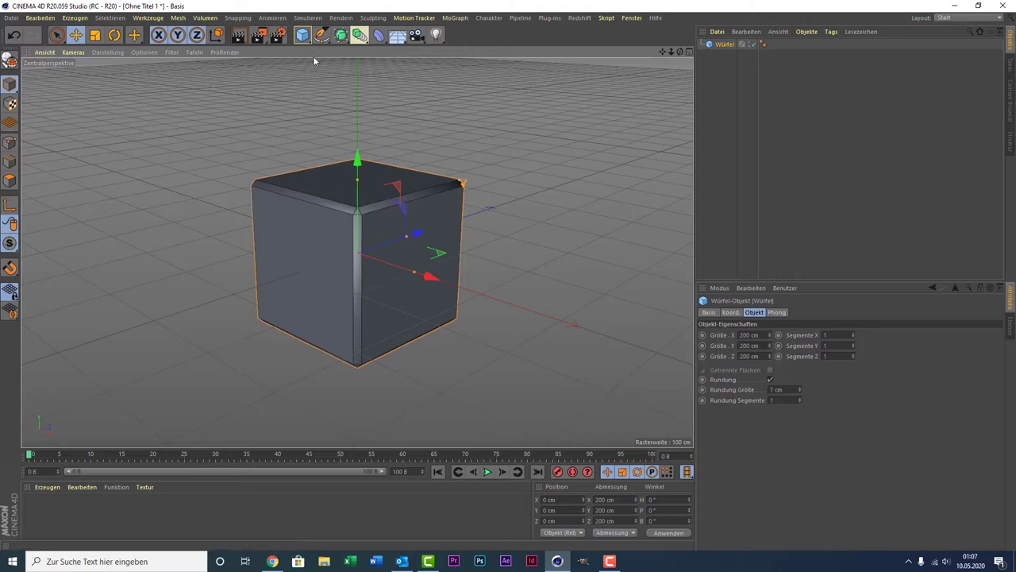
{"action": "left_click", "coordinate": [302, 35]}
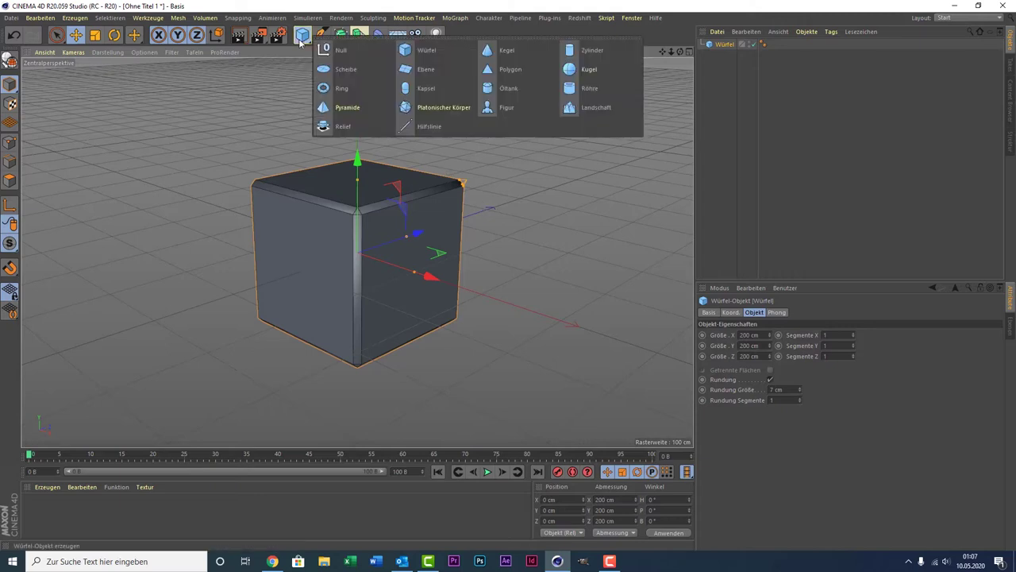
Add a cylinder and stretch it vertically to about 425 cm through the cube.
{"action": "left_click", "coordinate": [593, 53]}
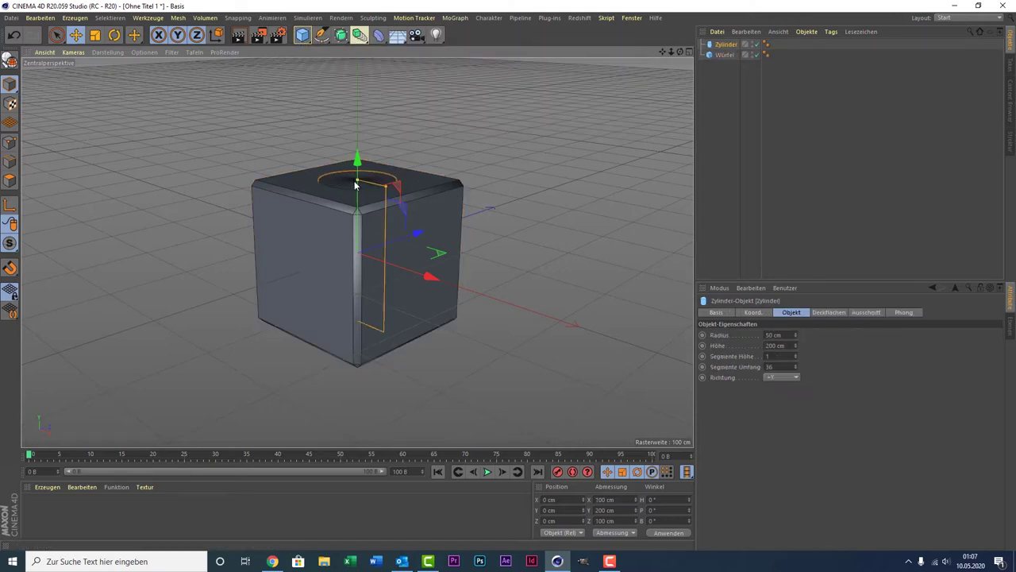
{"action": "left_click_drag", "start_coordinate": [356, 184], "coordinate": [312, 143]}
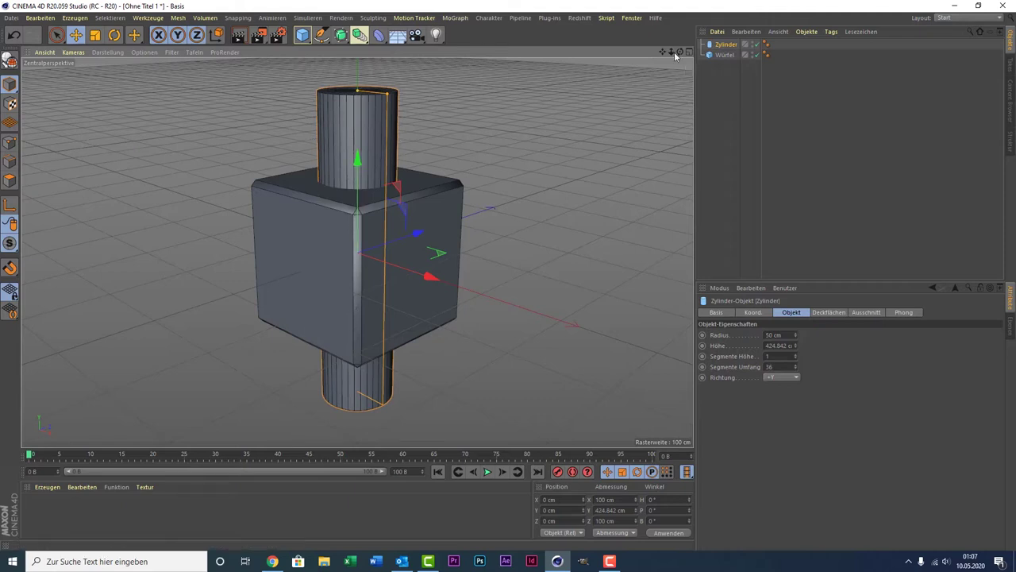
{"action": "left_click_drag", "start_coordinate": [680, 51], "coordinate": [667, 56]}
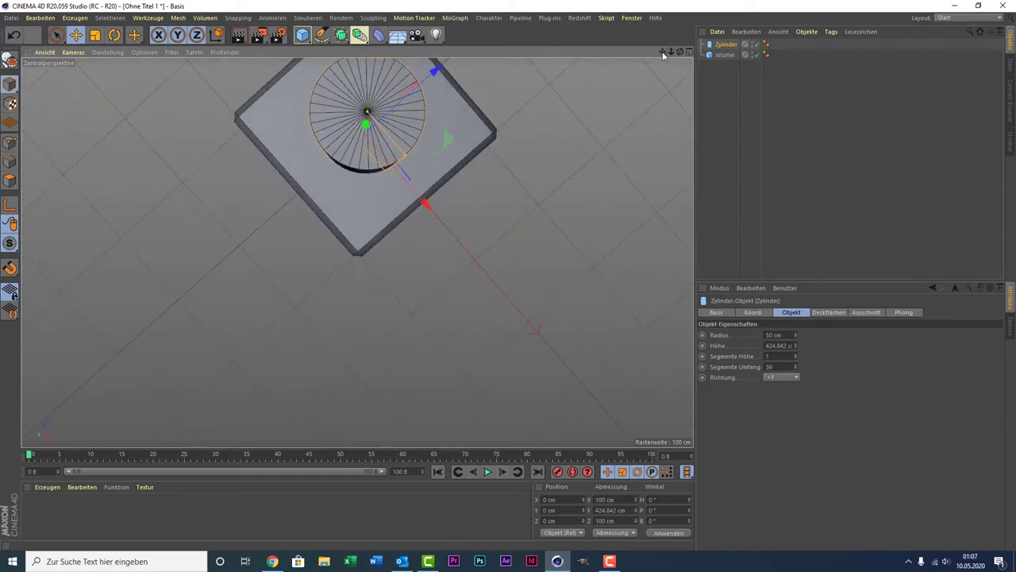
{"action": "mouse_move", "coordinate": [358, 252]}
{"action": "left_mouse_down"}
{"action": "mouse_move", "coordinate": [212, 383]}
{"action": "mouse_move", "coordinate": [286, 290]}
{"action": "left_mouse_up"}
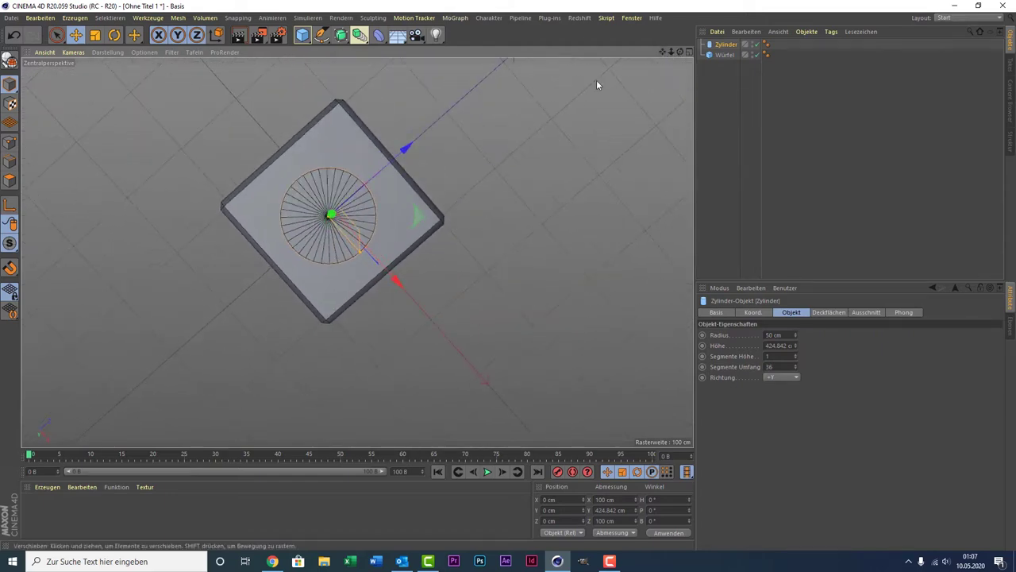
{"action": "left_click_drag", "start_coordinate": [662, 51], "coordinate": [691, 36]}
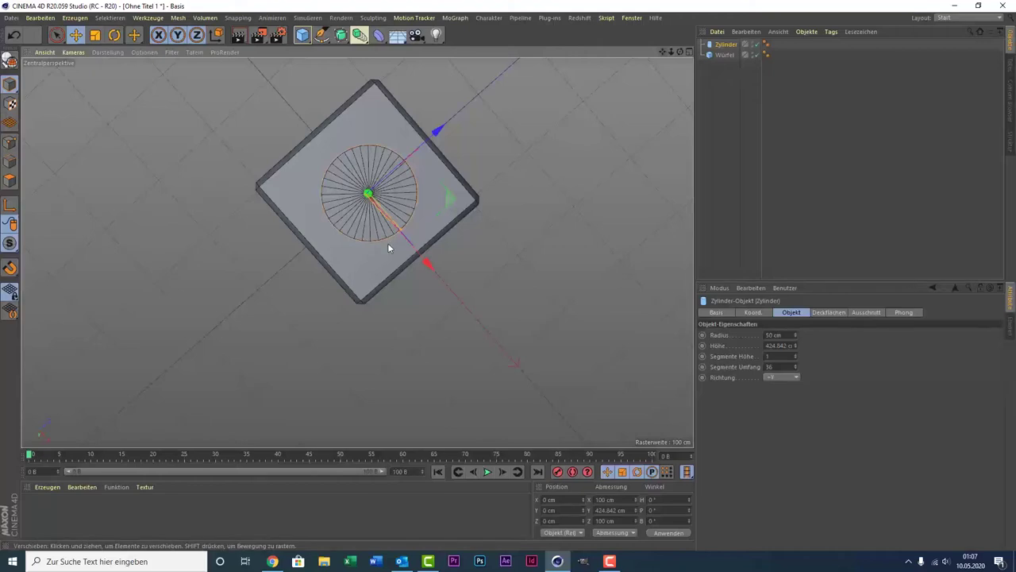
Widen the cylinder radius to about 84 cm and give it 187 rotation segments.
{"action": "mouse_move", "coordinate": [405, 228]}
{"action": "left_mouse_down"}
{"action": "mouse_move", "coordinate": [447, 275]}
{"action": "mouse_move", "coordinate": [413, 243]}
{"action": "mouse_move", "coordinate": [422, 252]}
{"action": "left_mouse_up"}
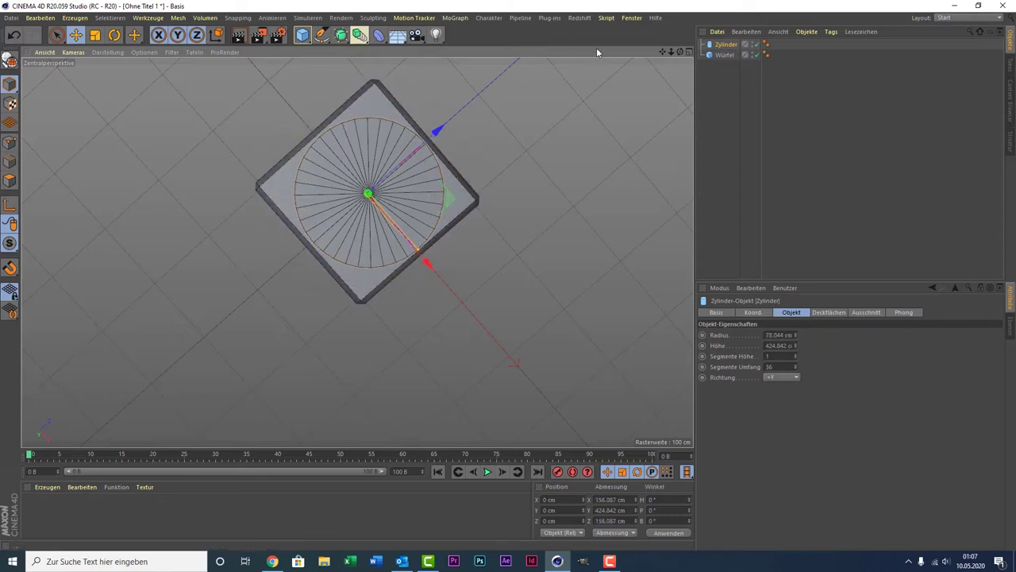
{"action": "left_click_drag", "start_coordinate": [679, 51], "coordinate": [638, 119]}
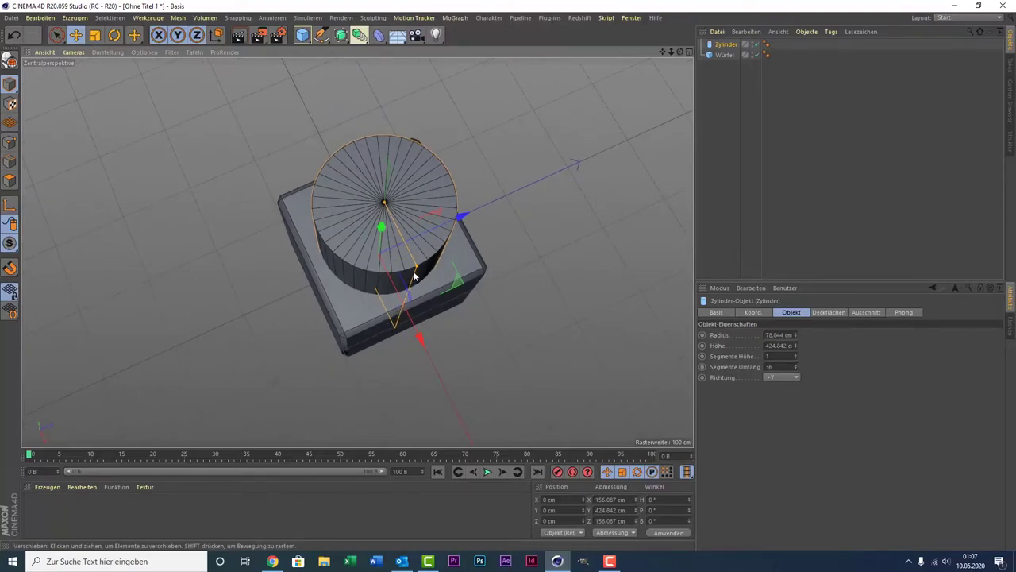
{"action": "left_click_drag", "start_coordinate": [413, 266], "coordinate": [417, 271]}
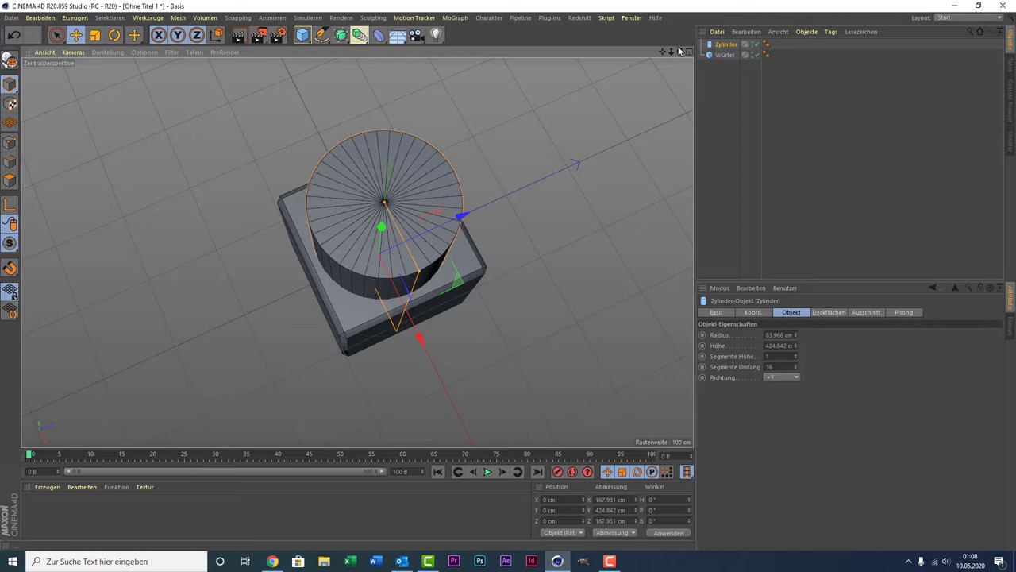
{"action": "mouse_move", "coordinate": [680, 52]}
{"action": "left_mouse_down"}
{"action": "mouse_move", "coordinate": [356, 252]}
{"action": "mouse_move", "coordinate": [793, 391]}
{"action": "left_mouse_up"}
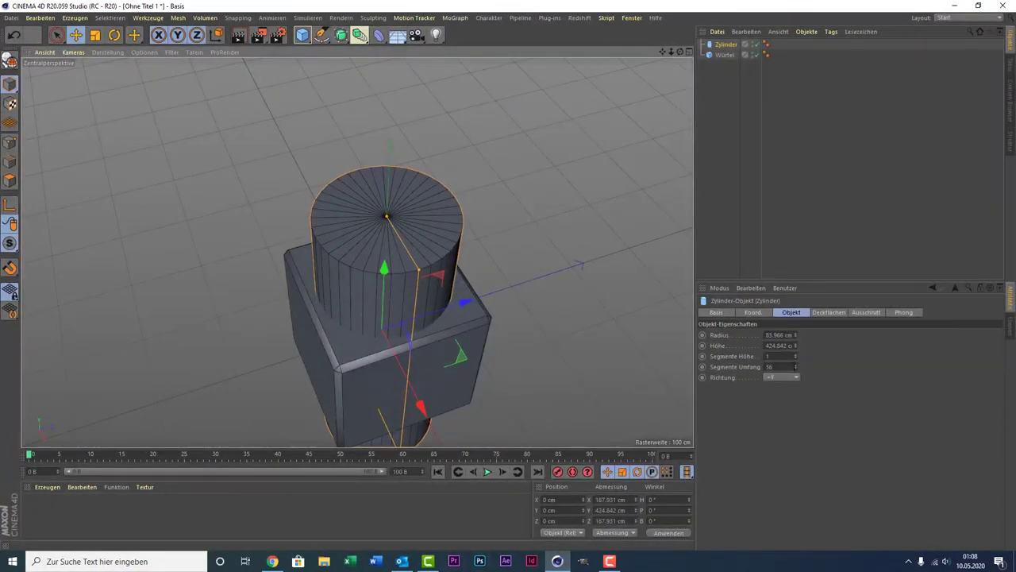
{"action": "left_click_drag", "start_coordinate": [797, 368], "coordinate": [794, 371]}
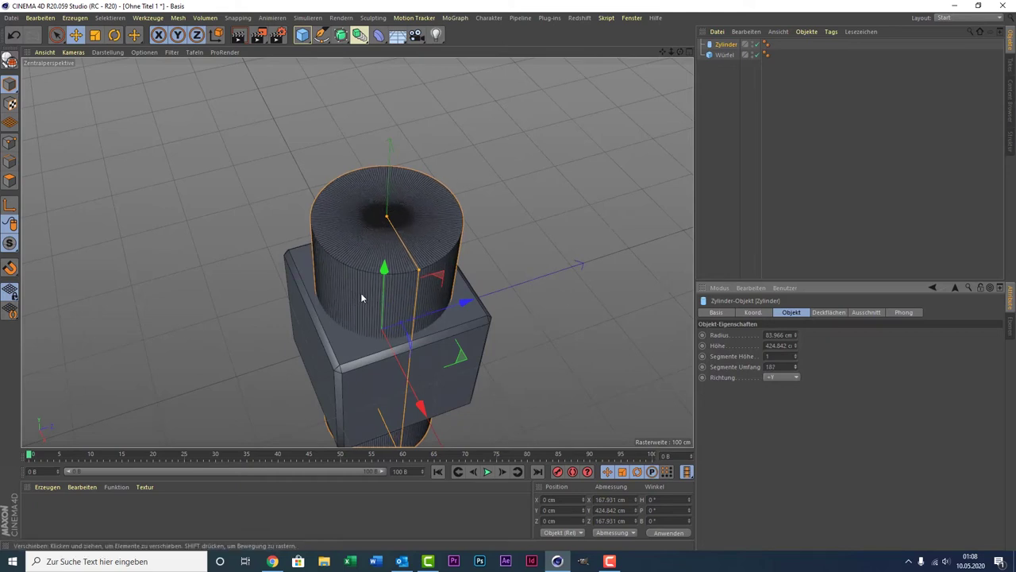
{"action": "mouse_move", "coordinate": [370, 277]}
{"action": "left_mouse_down", "text": "alt"}
{"action": "mouse_move", "coordinate": [636, 68]}
{"action": "mouse_move", "coordinate": [706, 49]}
{"action": "left_mouse_up", "text": "alt"}
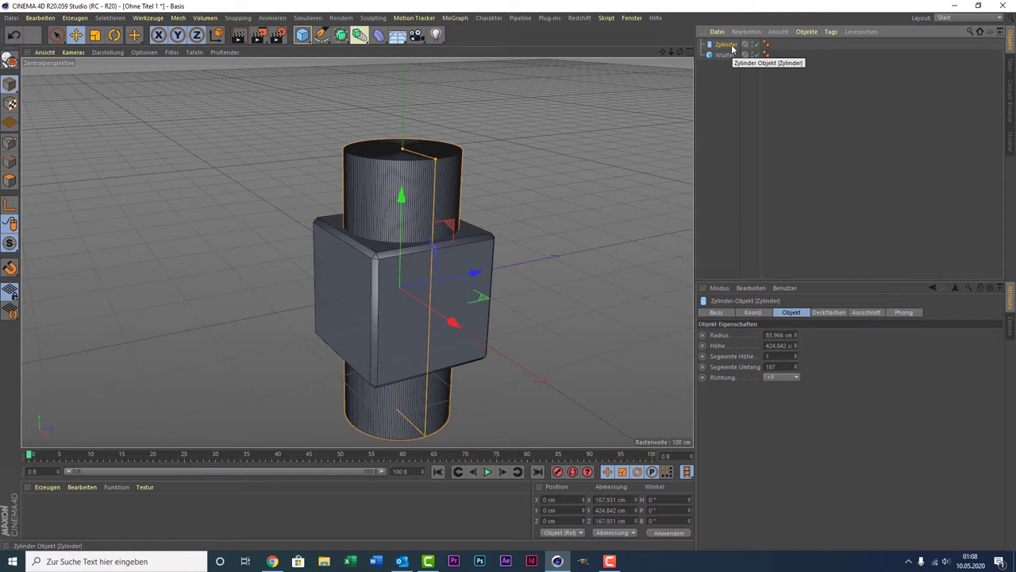
Duplicate the cylinder and rotate the copy 90° in pitch so it lies horizontal.
{"action": "key", "text": "ctrl+c"}
{"action": "key", "text": "ctrl+v"}
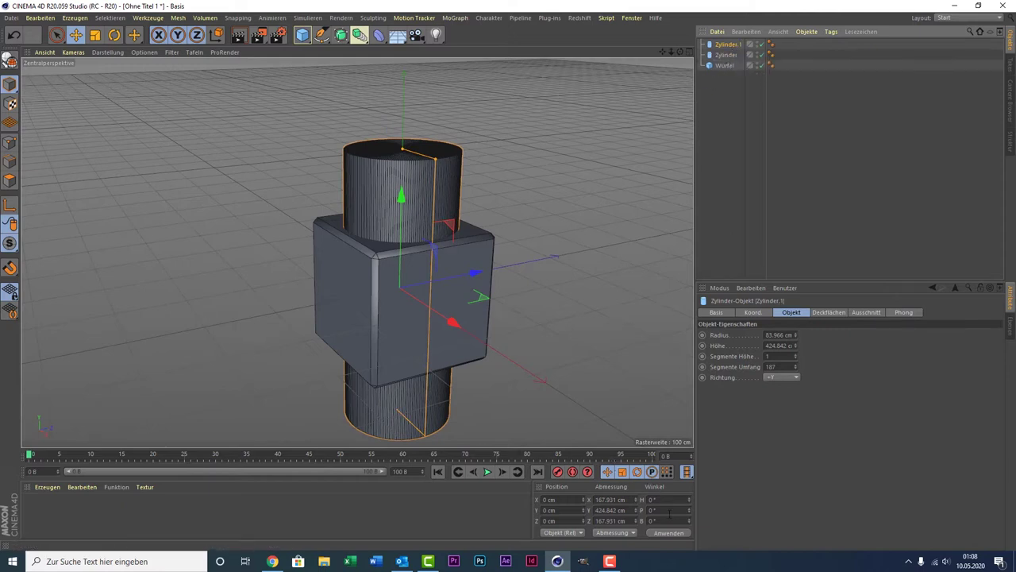
{"action": "left_click", "coordinate": [652, 510]}
{"action": "type", "text": "90"}
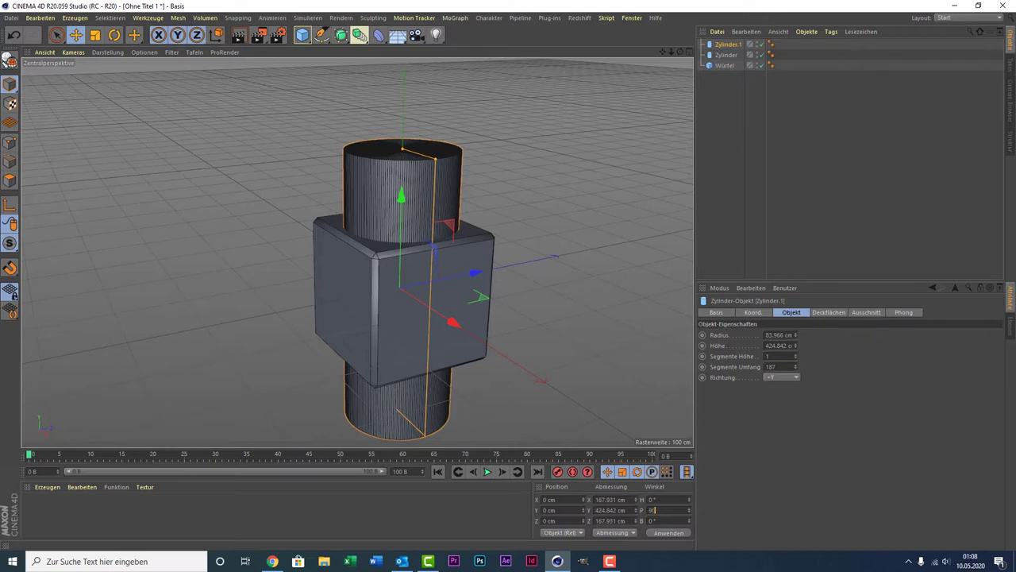
{"action": "key", "text": "Return"}
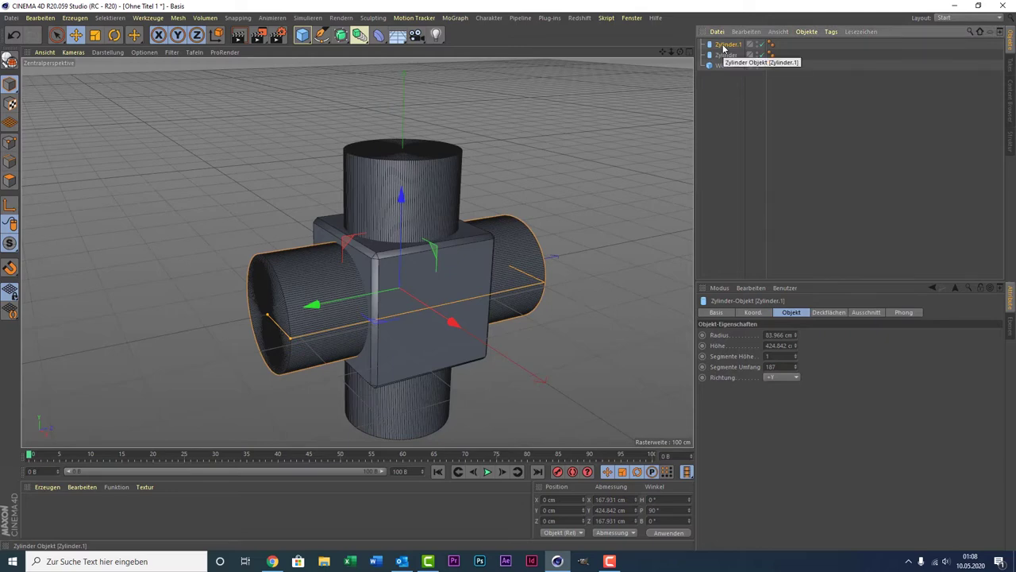
Add a third cylinder copy rotated 90° in bank, then select all three cylinders.
{"action": "key", "text": "ctrl+c"}
{"action": "key", "text": "ctrl+v"}
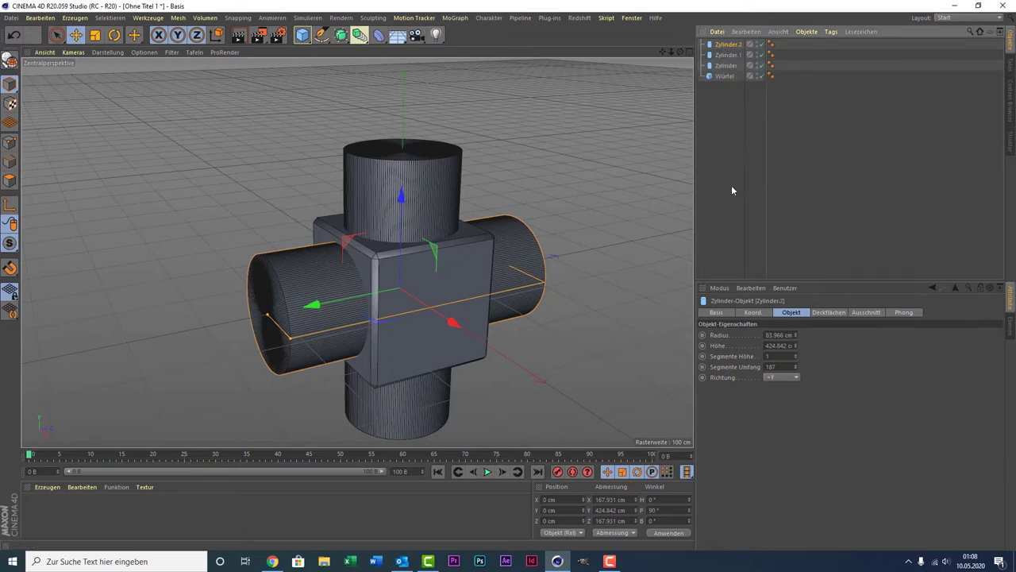
{"action": "double_click", "coordinate": [652, 520]}
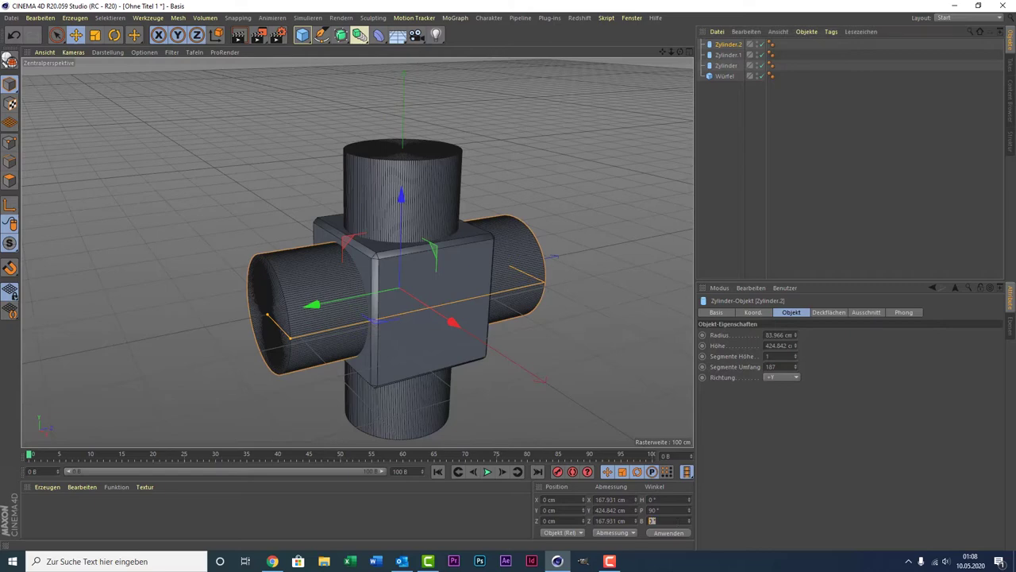
{"action": "type", "text": "90"}
{"action": "key", "text": "Return"}
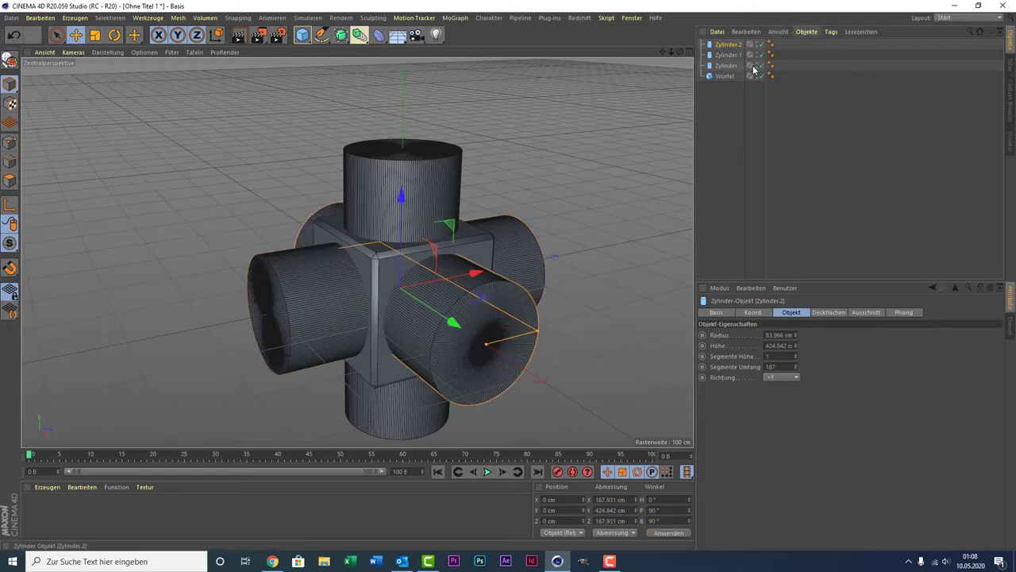
{"action": "left_click_drag", "start_coordinate": [781, 63], "coordinate": [723, 38]}
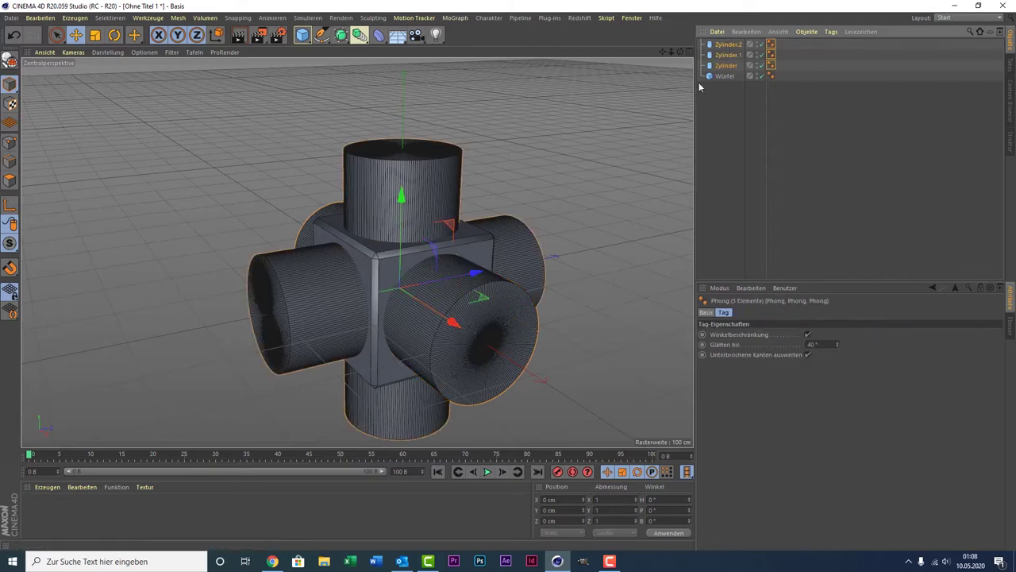
Merge the three selected cylinders into one polygon object, Zylinder.3, with Objekte verbinden + löschen.
{"action": "left_click_drag", "start_coordinate": [782, 67], "coordinate": [718, 49]}
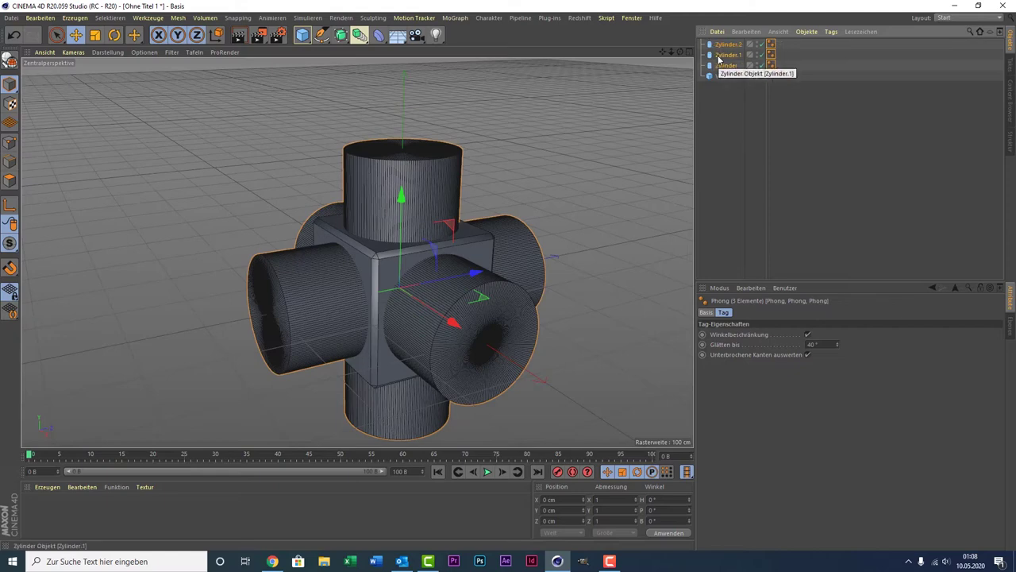
{"action": "right_click", "coordinate": [717, 55]}
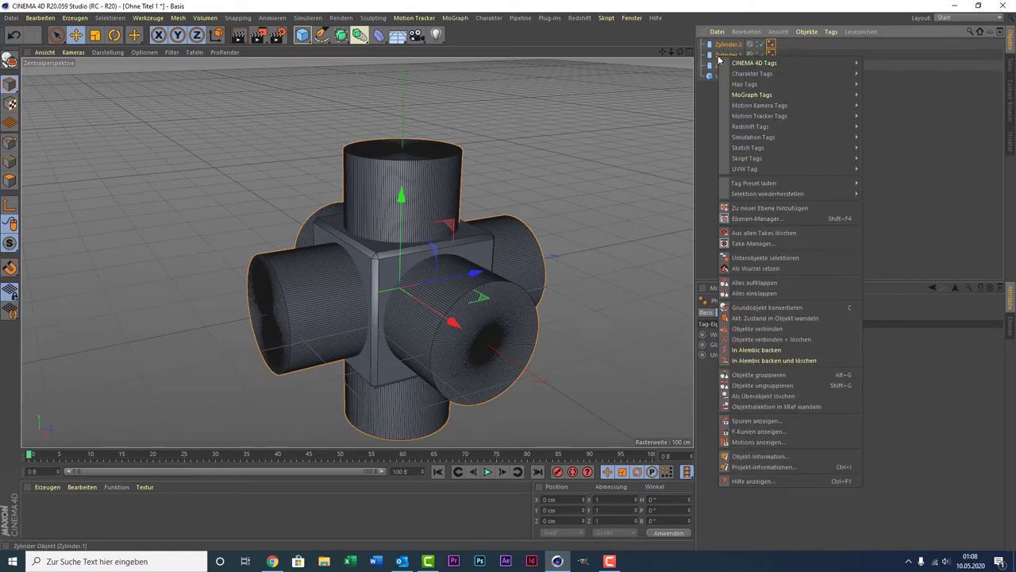
{"action": "left_click", "coordinate": [799, 341]}
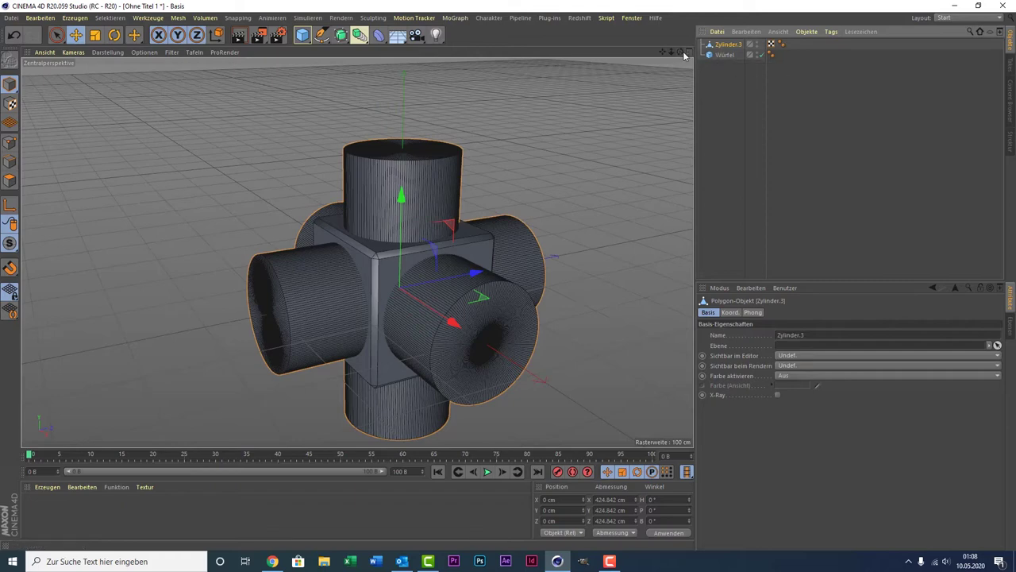
{"action": "left_click_drag", "start_coordinate": [684, 55], "coordinate": [220, 84]}
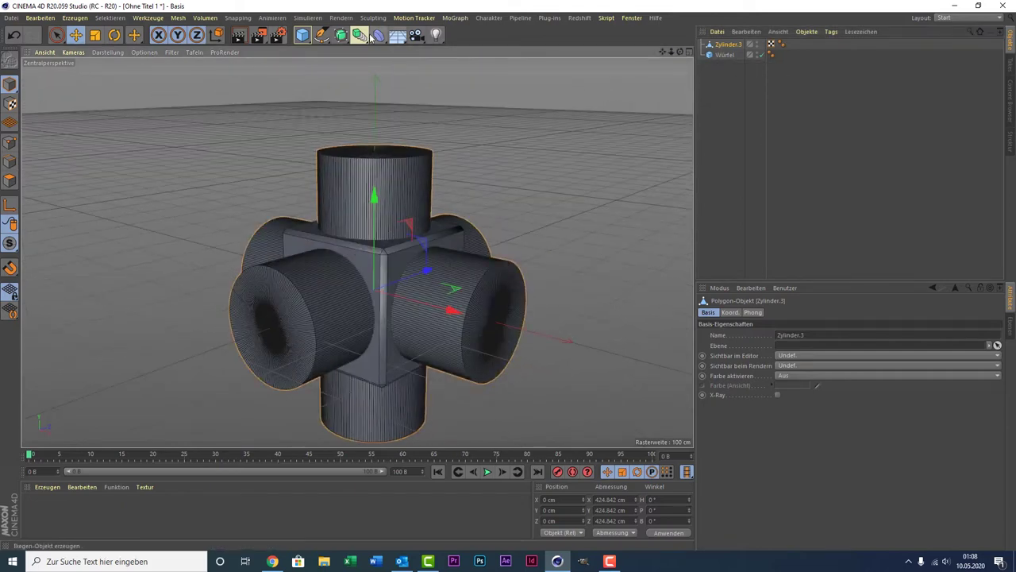
{"action": "left_click", "coordinate": [359, 35]}
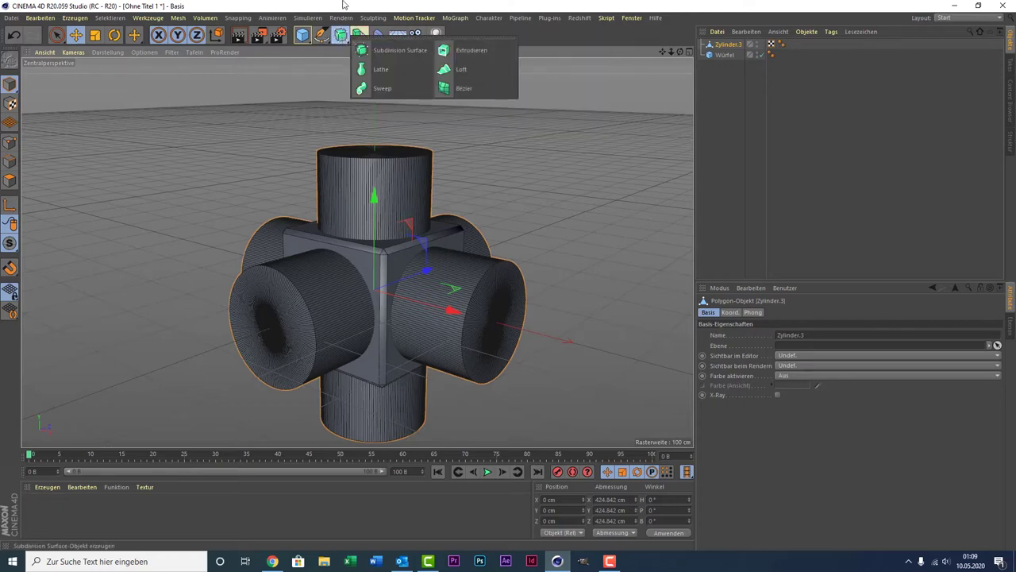
Add a Boole object and nest Würfel first, then Zylinder.3, under it.
{"action": "left_click_drag", "start_coordinate": [350, 38], "coordinate": [556, 43]}
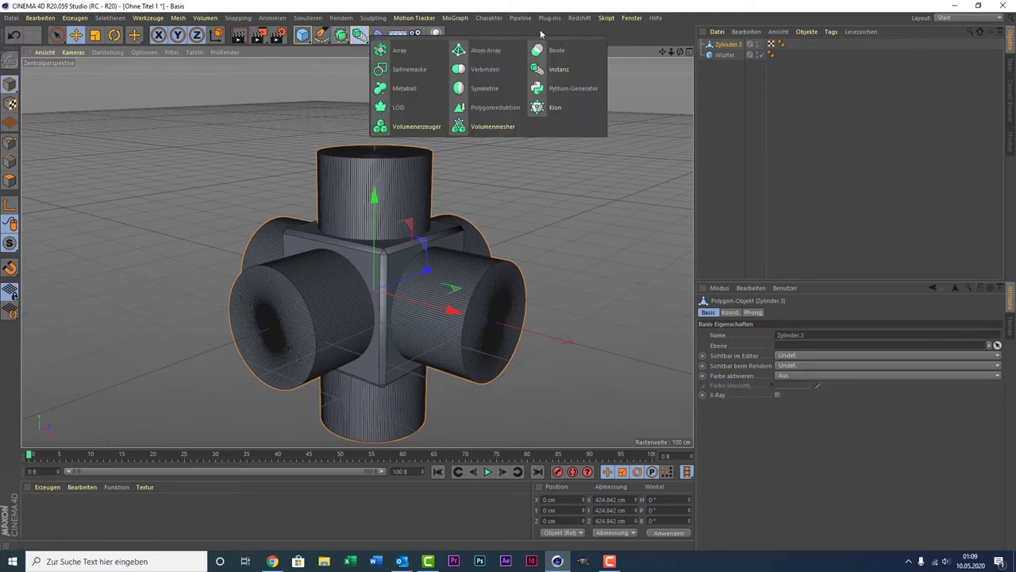
{"action": "left_click", "coordinate": [724, 56]}
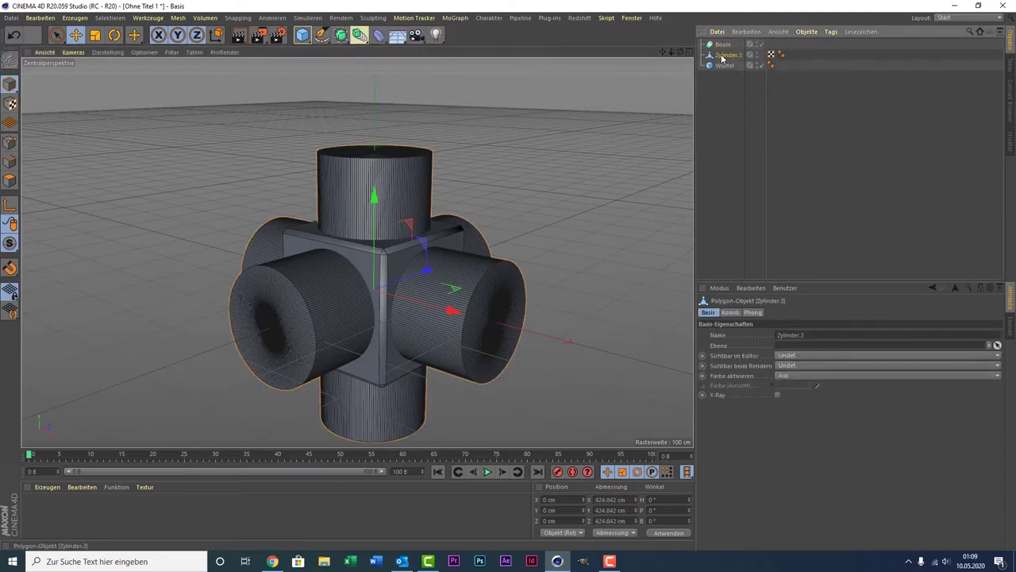
{"action": "left_click_drag", "start_coordinate": [722, 57], "coordinate": [724, 48]}
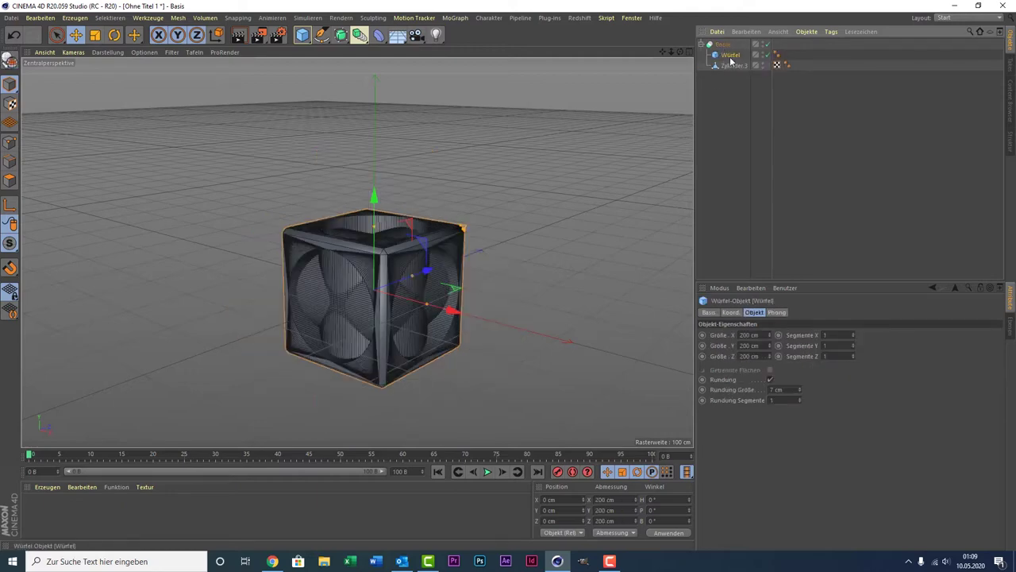
{"action": "left_click", "coordinate": [729, 79]}
{"action": "left_click", "coordinate": [731, 56]}
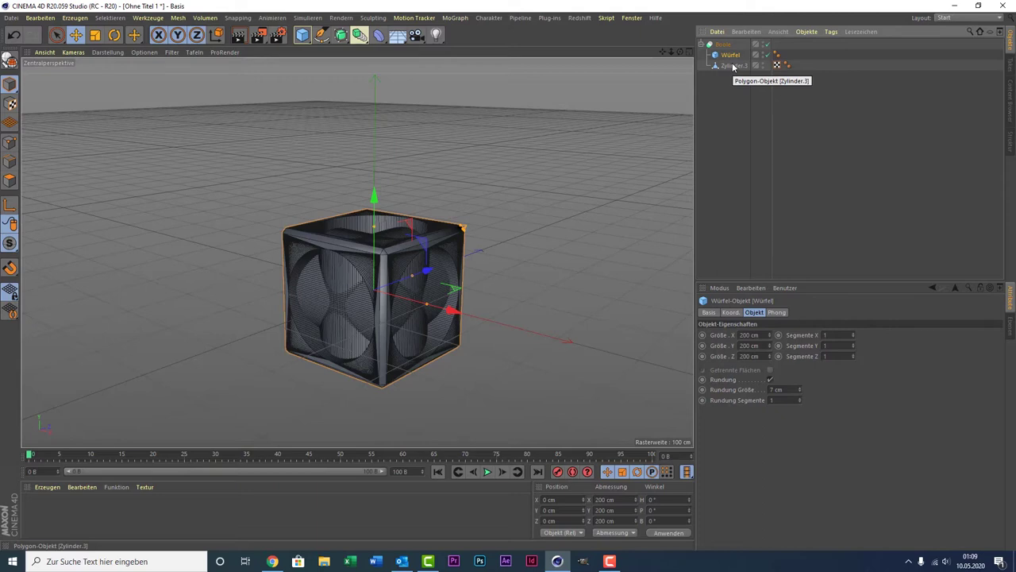
{"action": "left_click", "coordinate": [732, 65]}
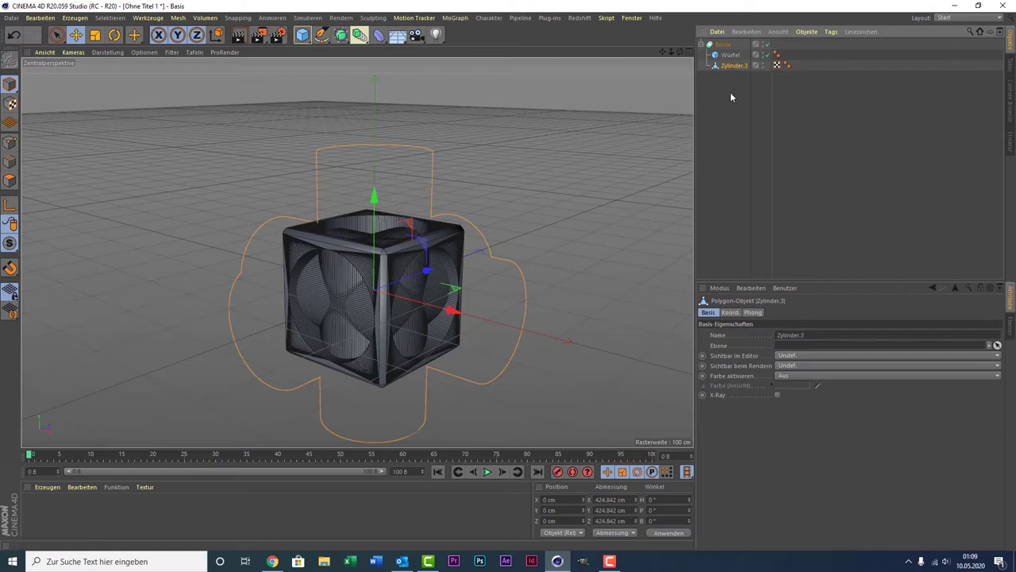
{"action": "mouse_move", "coordinate": [732, 66]}
{"action": "left_mouse_down"}
{"action": "mouse_move", "coordinate": [724, 46]}
{"action": "mouse_move", "coordinate": [725, 56]}
{"action": "left_mouse_up"}
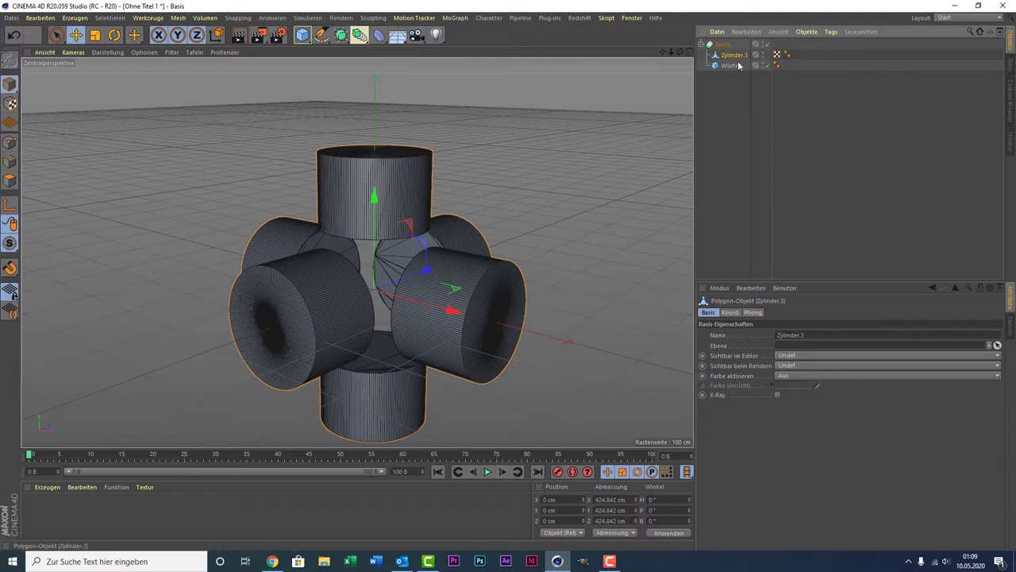
{"action": "left_click_drag", "start_coordinate": [735, 66], "coordinate": [724, 48]}
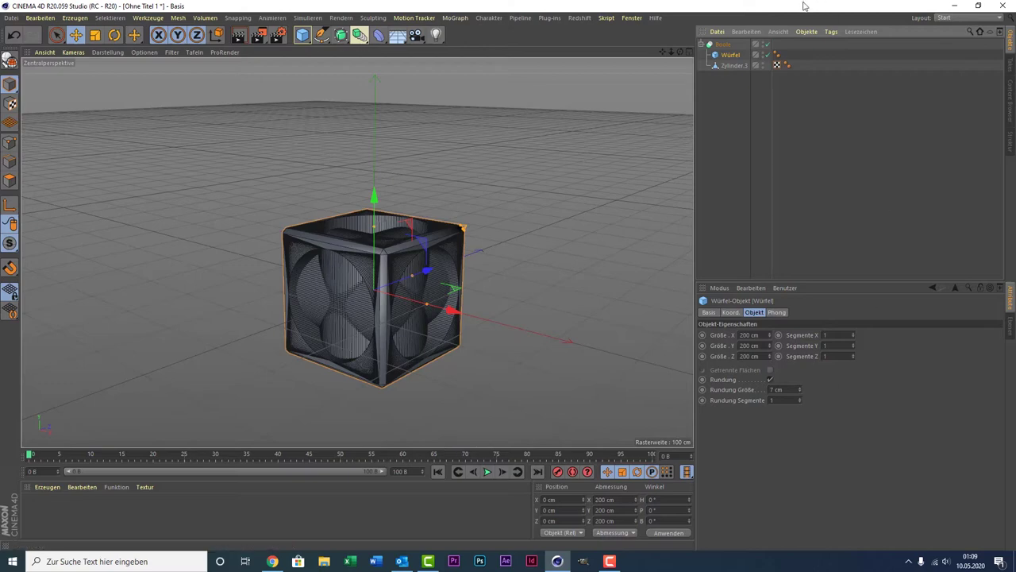
Convert the Boole to editable geometry and remove the cylinder part.
{"action": "left_click", "coordinate": [722, 46]}
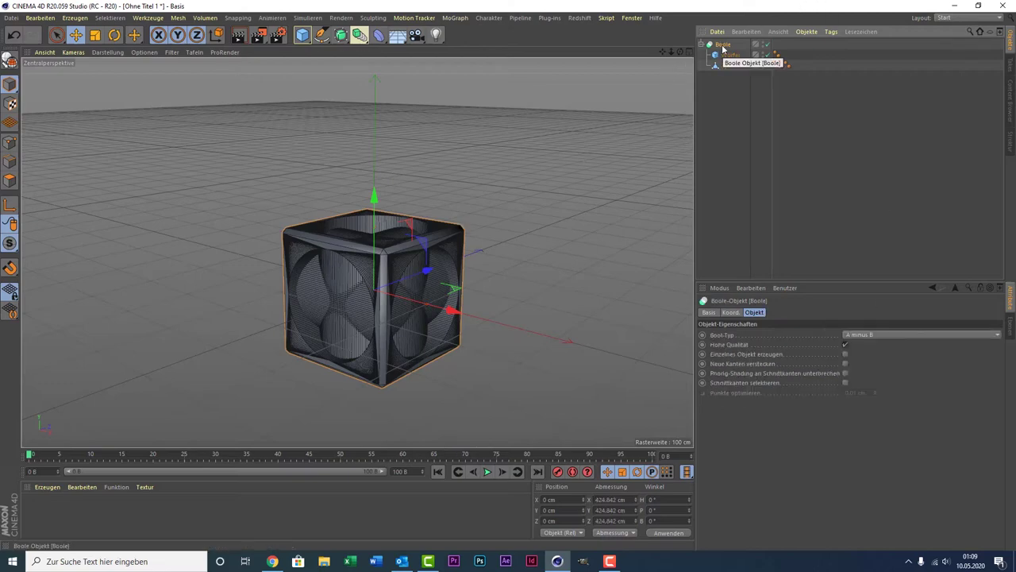
{"action": "key", "text": "c"}
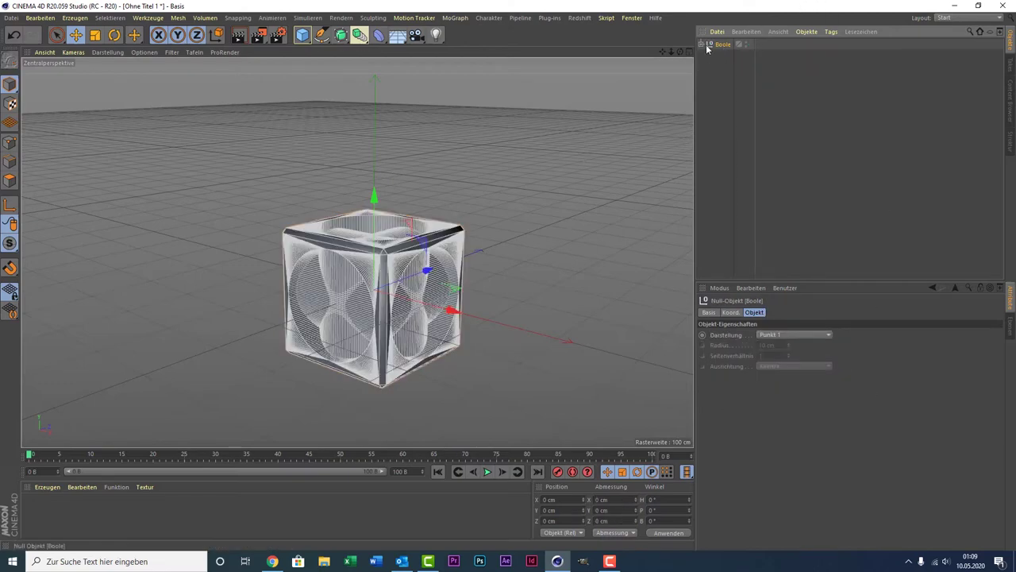
{"action": "left_click", "coordinate": [702, 45]}
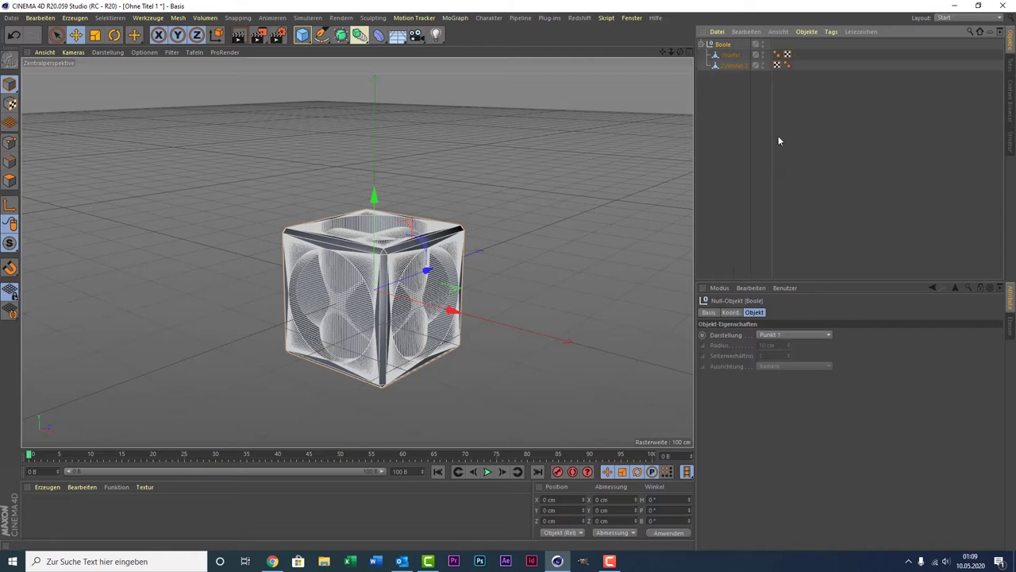
{"action": "left_click", "coordinate": [730, 55]}
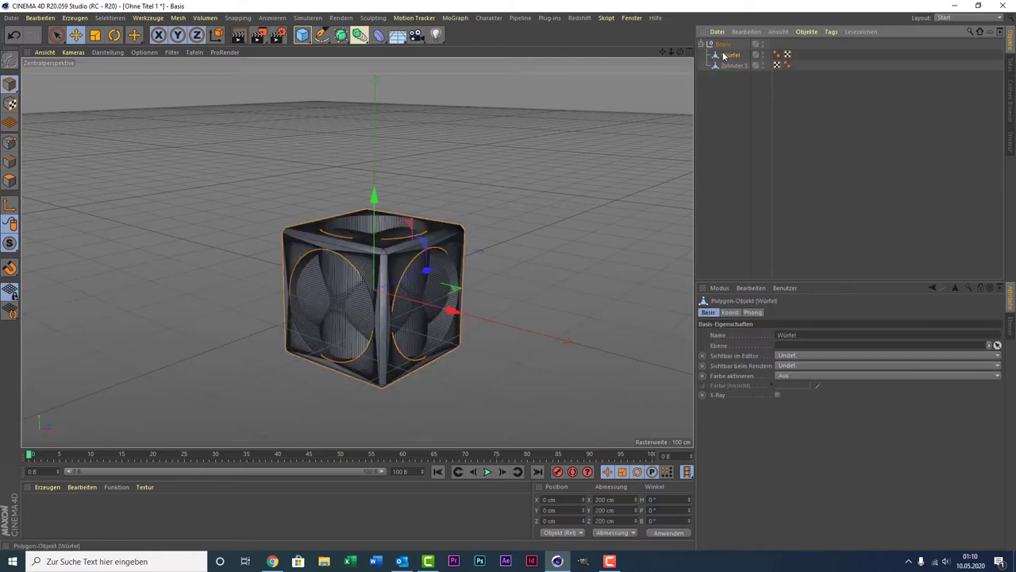
{"action": "left_click", "coordinate": [724, 73]}
{"action": "left_click", "coordinate": [729, 65]}
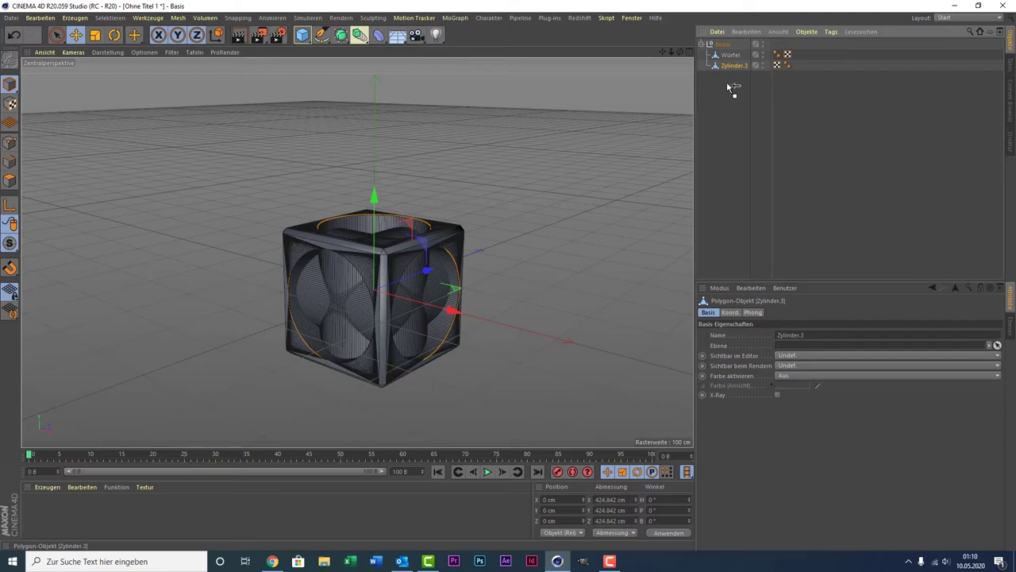
{"action": "left_click", "coordinate": [877, 62]}
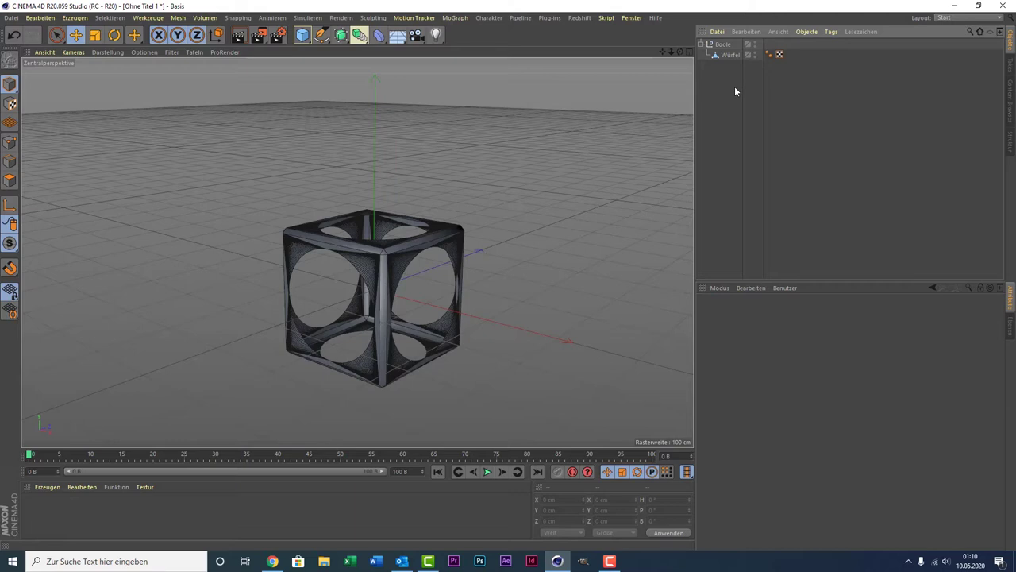
Undo back to the live Boole so Zylinder.3 is cut from the cube.
{"action": "key", "text": "ctrl+z"}
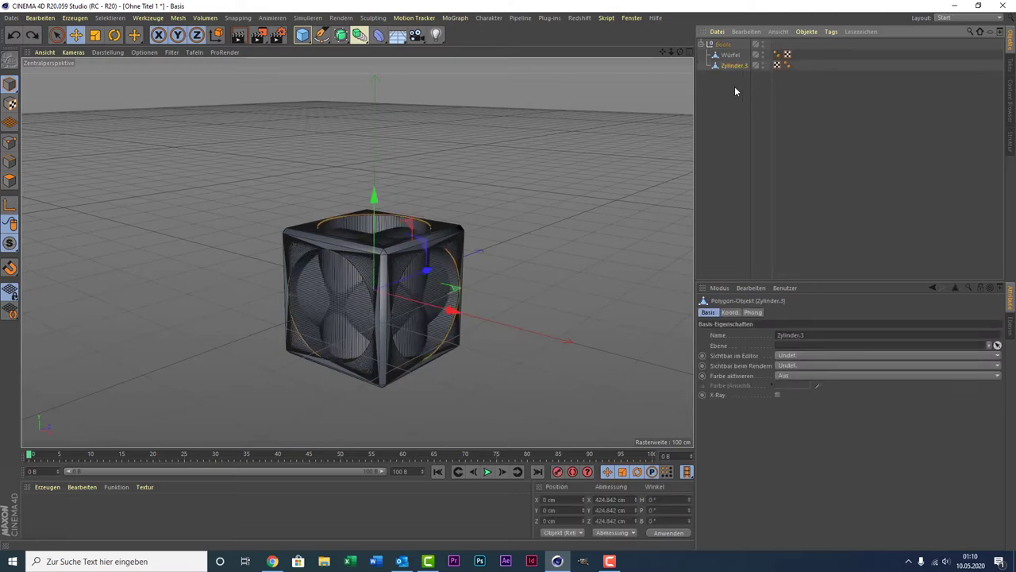
{"action": "key", "text": "ctrl+z"}
{"action": "key", "text": "ctrl+z"}
{"action": "key", "text": "ctrl+z"}
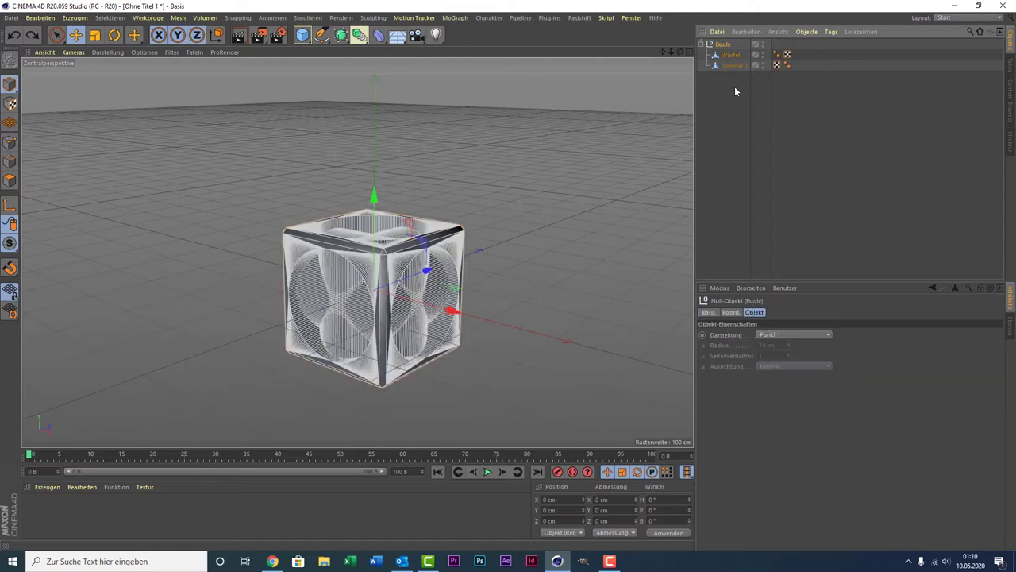
{"action": "key", "text": "ctrl+y"}
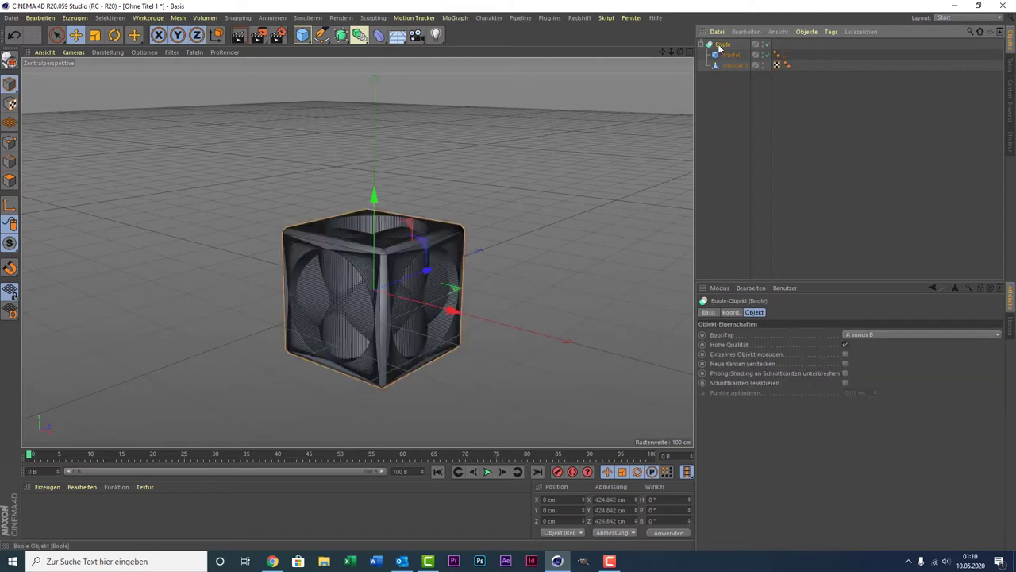
{"action": "key", "text": "ctrl+z"}
{"action": "key", "text": "ctrl+y"}
{"action": "scroll", "coordinate": [397, 254], "scroll_direction": "up", "scroll_amount": 5}
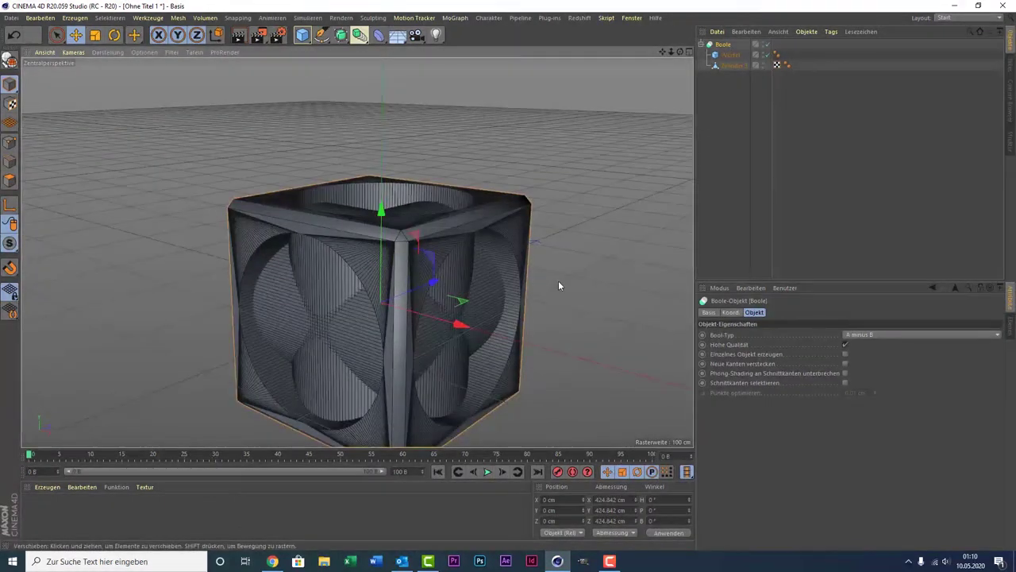
{"action": "scroll", "coordinate": [397, 287], "scroll_direction": "down", "scroll_amount": 3}
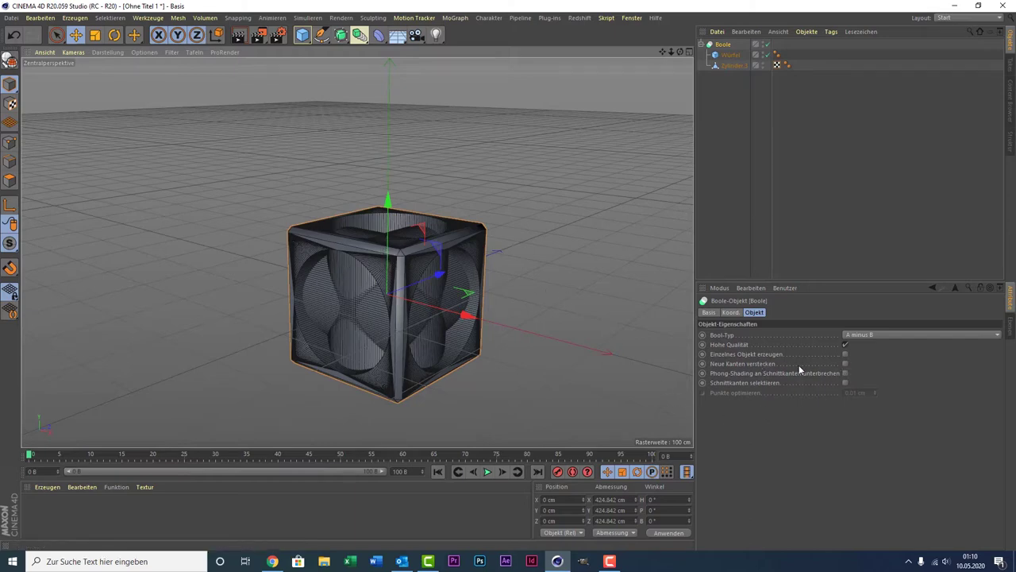
Hide the Boole's new edges, make it editable, and delete the leftover Zylinder.3.
{"action": "left_click", "coordinate": [845, 364]}
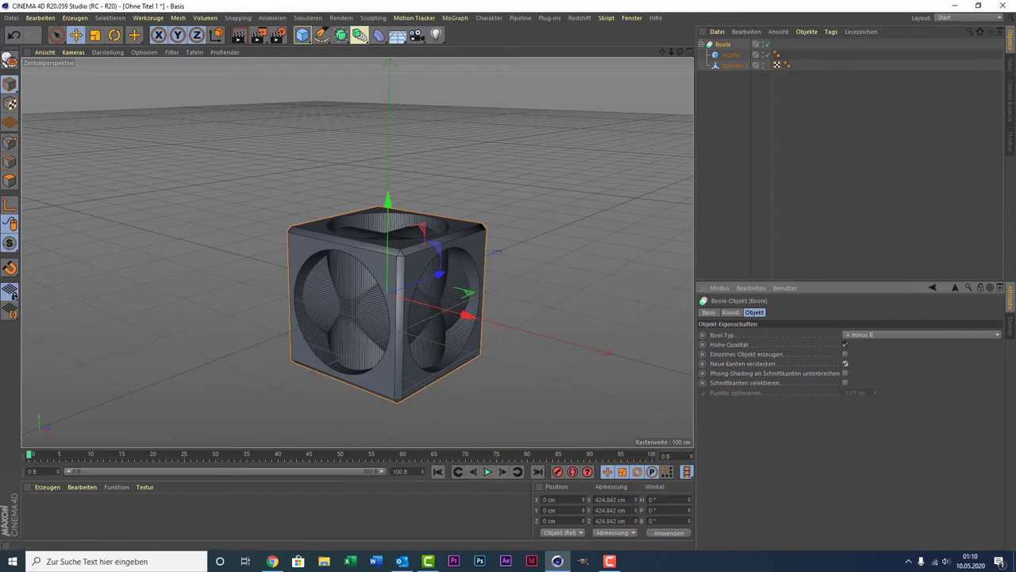
{"action": "left_click", "coordinate": [719, 45]}
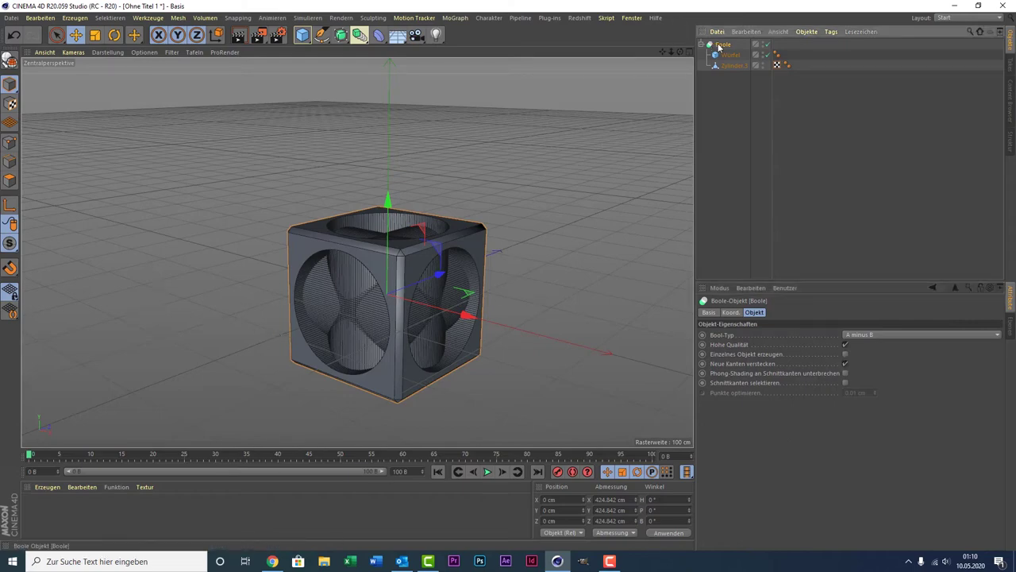
{"action": "key", "text": "c"}
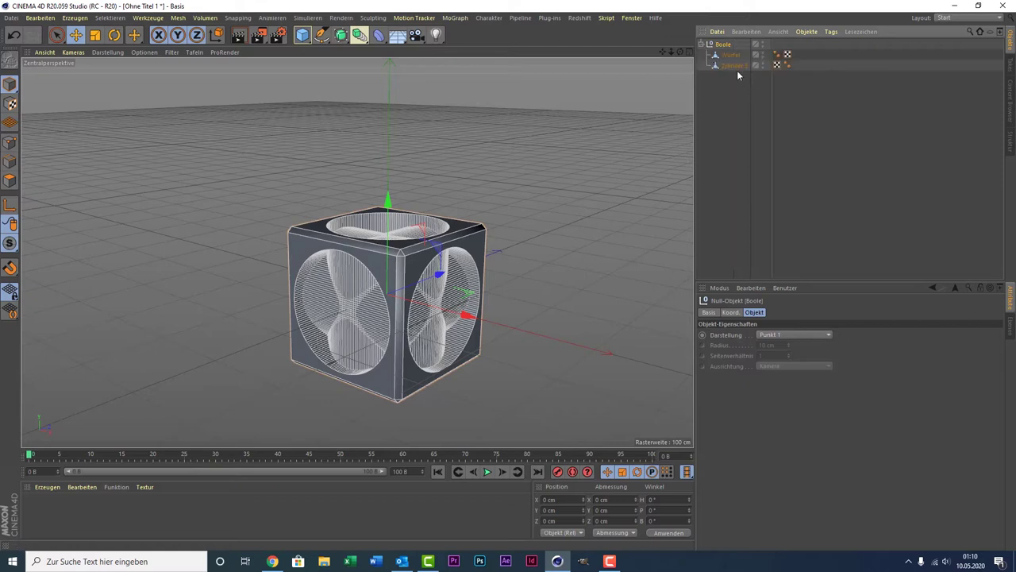
{"action": "left_click", "coordinate": [734, 66]}
{"action": "key", "text": "Delete"}
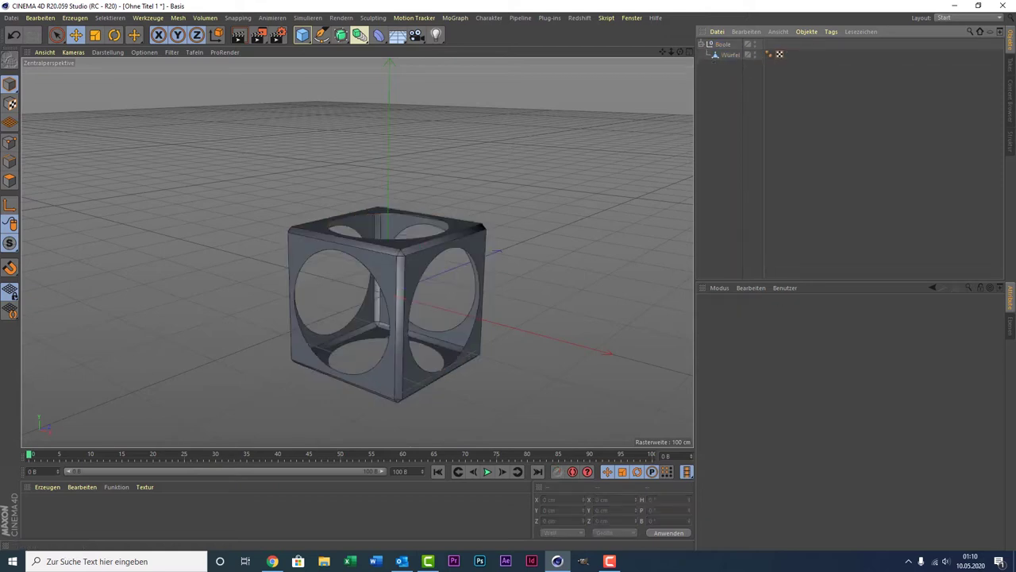
Dissolve the Boole null so Würfel stands alone as a top-level object.
{"action": "left_click", "coordinate": [724, 54]}
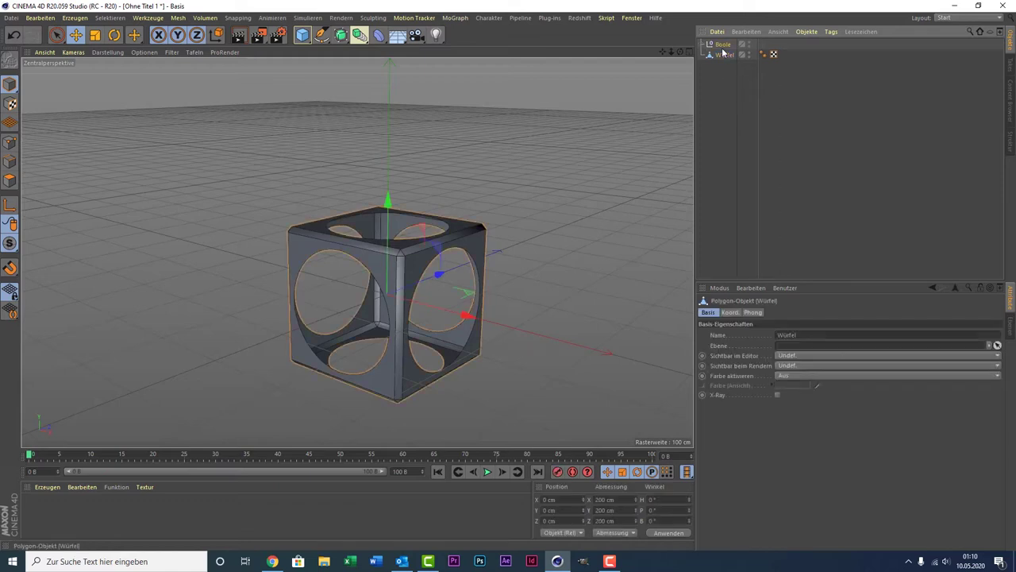
{"action": "left_click", "coordinate": [723, 45]}
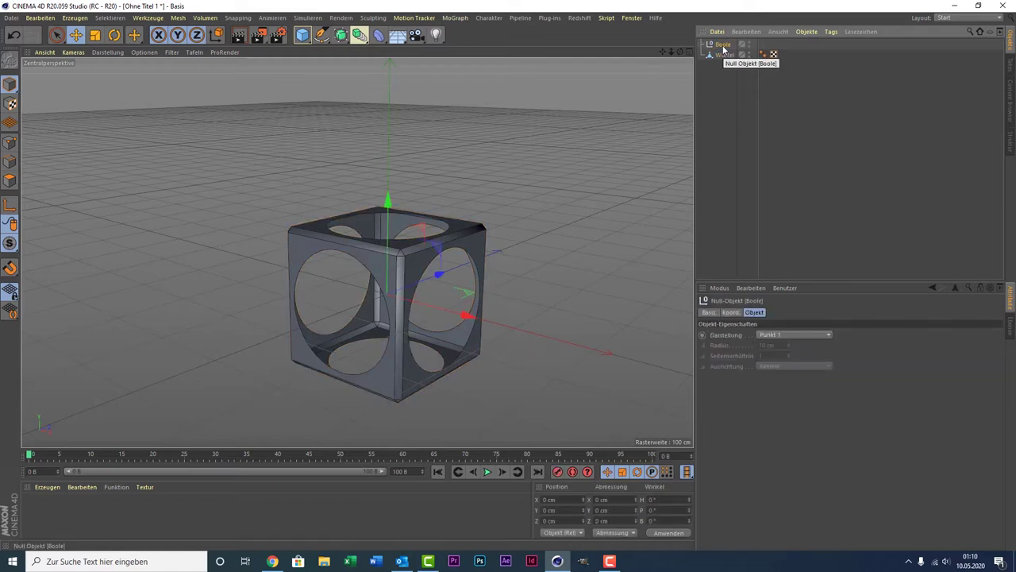
{"action": "key", "text": "shift+g"}
{"action": "left_click", "coordinate": [721, 44]}
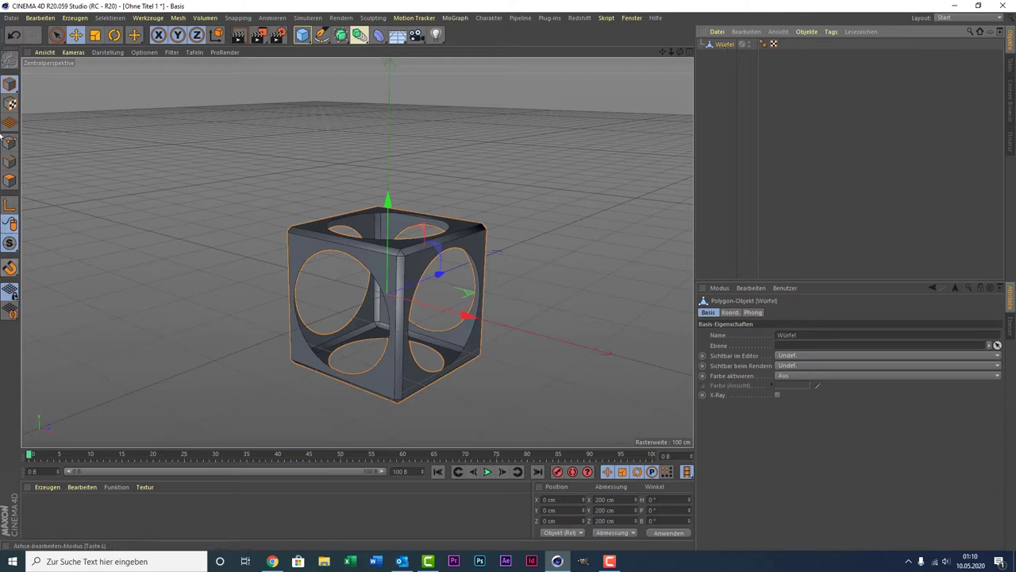
Extrude every polygon of the hollowed cube with a 5 cm offset.
{"action": "left_click", "coordinate": [8, 184]}
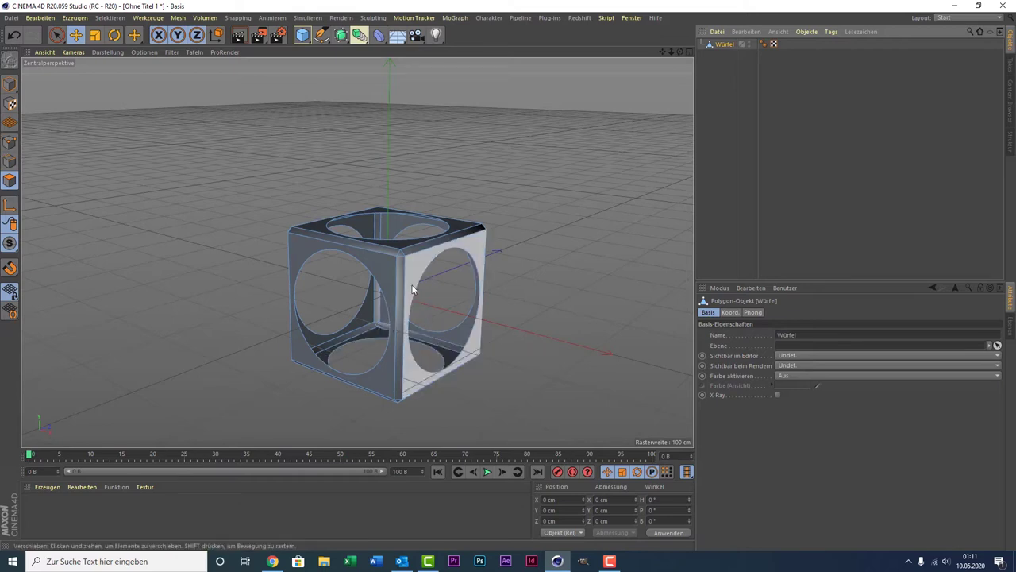
{"action": "key", "text": "ctrl+a"}
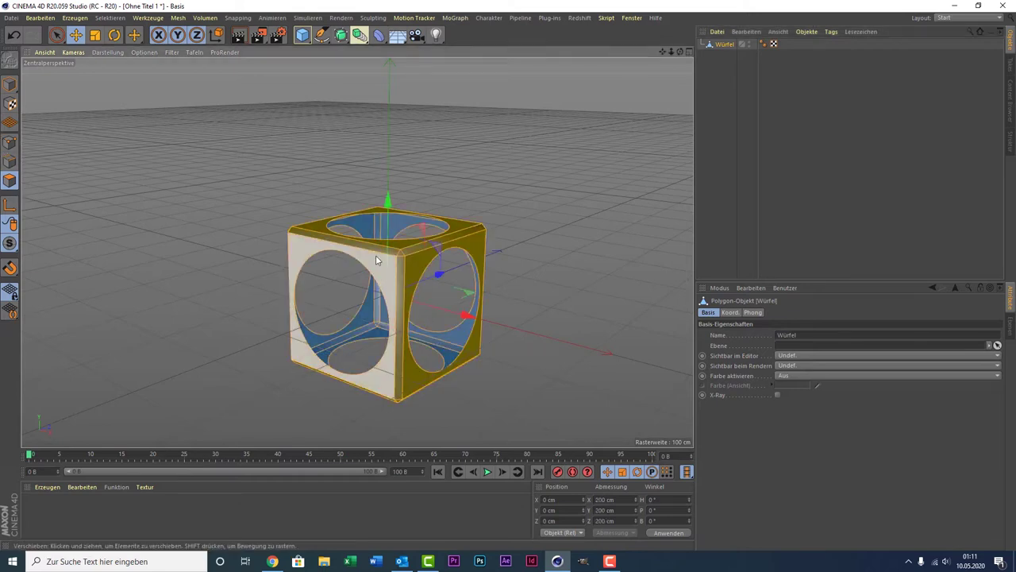
{"action": "right_click", "coordinate": [375, 254]}
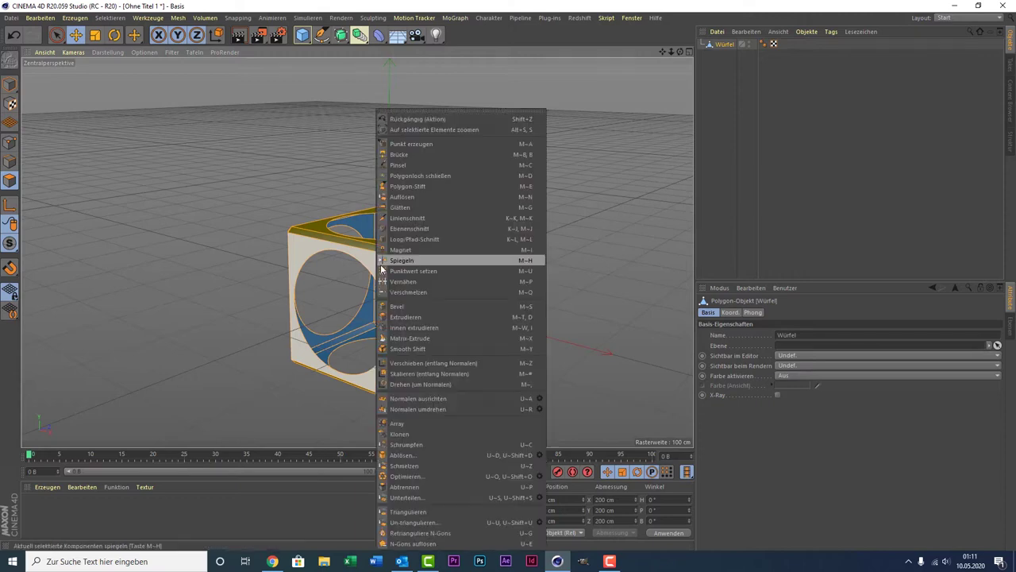
{"action": "left_click", "coordinate": [421, 317]}
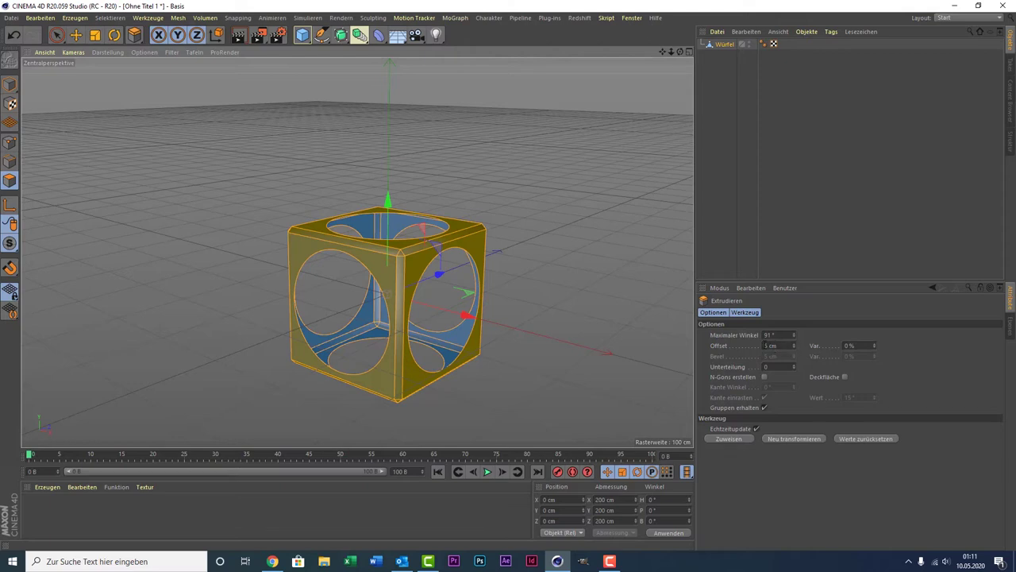
{"action": "left_click", "coordinate": [741, 441]}
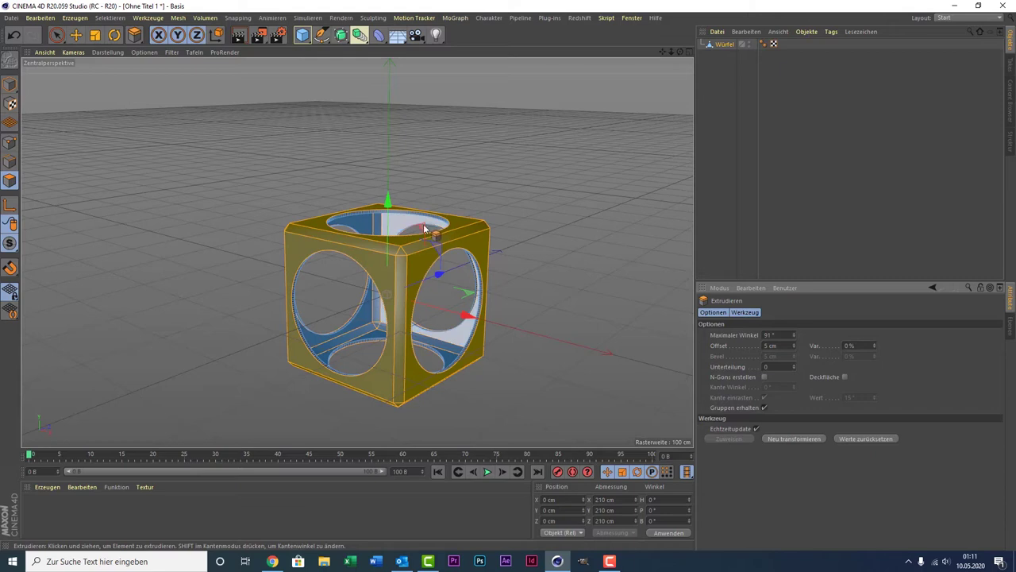
{"action": "left_click", "coordinate": [9, 83]}
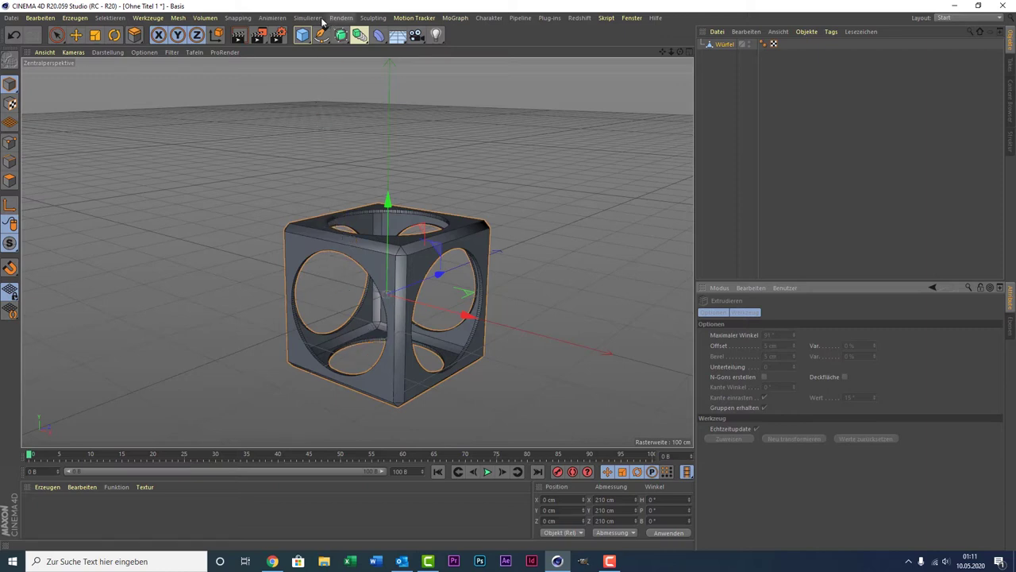
Add a cube and scale it into a flat slab about 385 × 67 × 507 cm.
{"action": "left_click", "coordinate": [302, 36]}
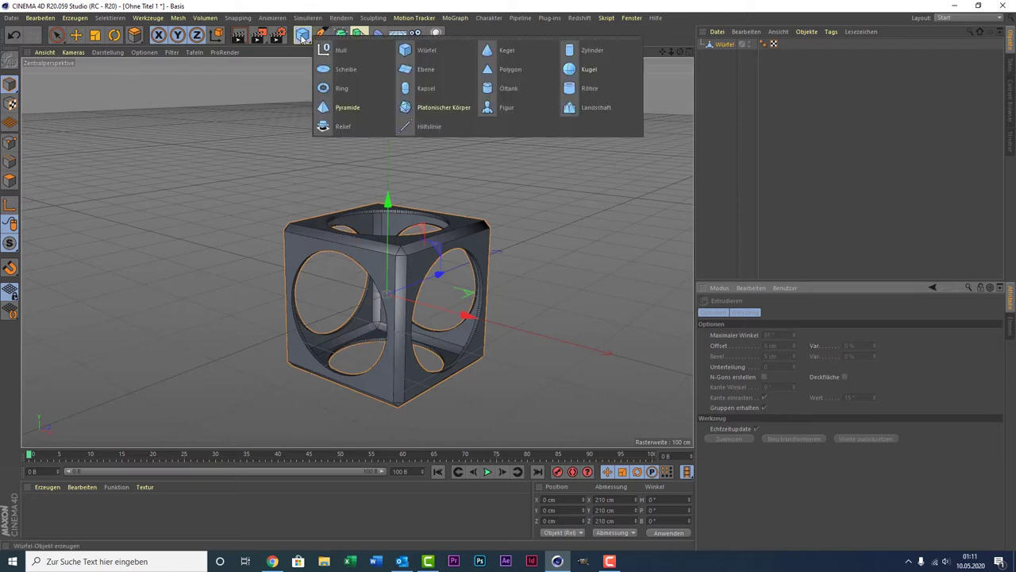
{"action": "left_click", "coordinate": [426, 50]}
{"action": "left_click", "coordinate": [56, 36]}
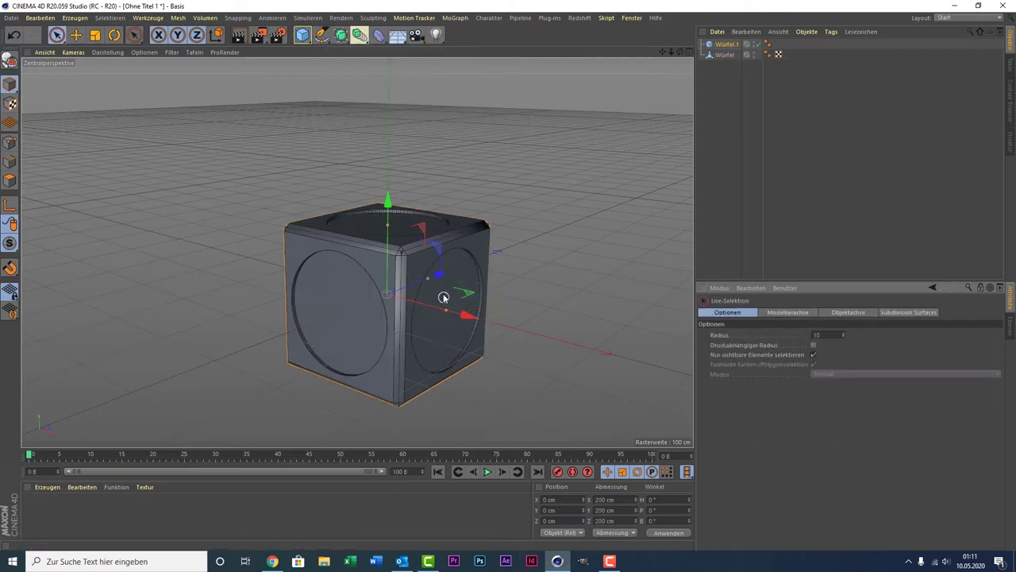
{"action": "mouse_move", "coordinate": [386, 229]}
{"action": "left_mouse_down"}
{"action": "mouse_move", "coordinate": [397, 274]}
{"action": "mouse_move", "coordinate": [477, 249]}
{"action": "left_mouse_up"}
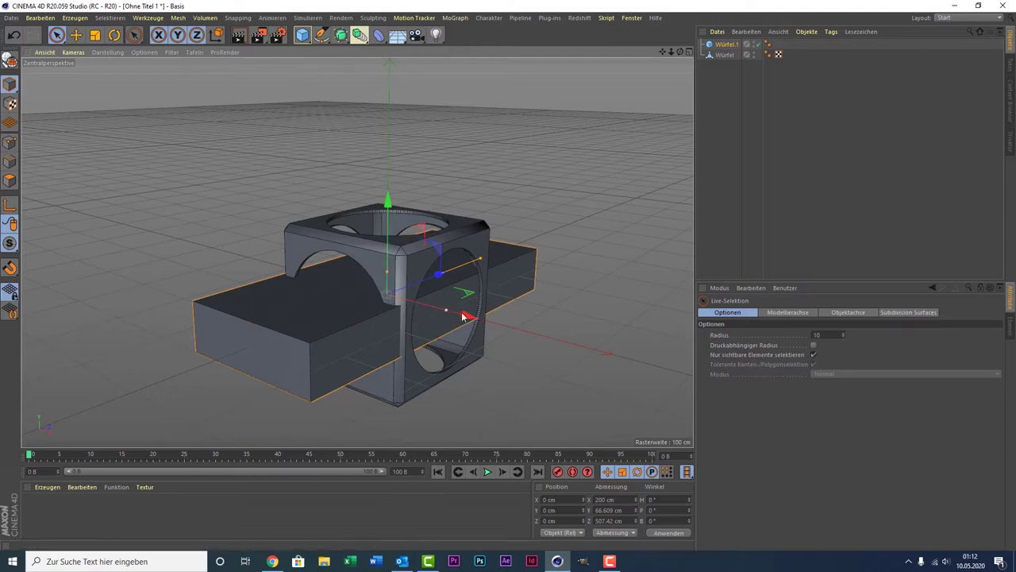
{"action": "left_click_drag", "start_coordinate": [450, 311], "coordinate": [509, 327]}
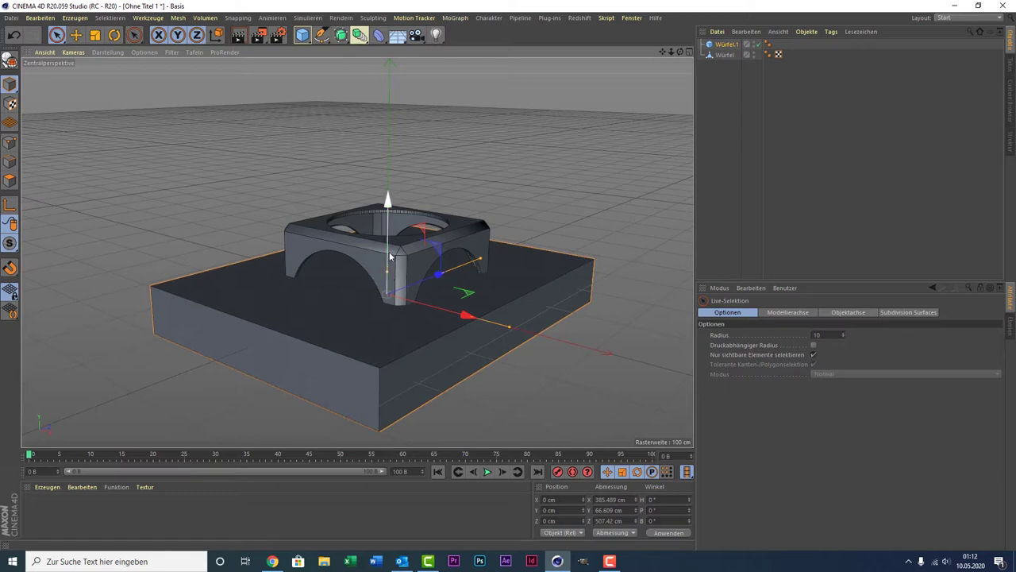
Duplicate the slab twice, rotating one copy 90° in pitch and the next 90° in bank.
{"action": "key", "text": "ctrl+c"}
{"action": "key", "text": "ctrl+v"}
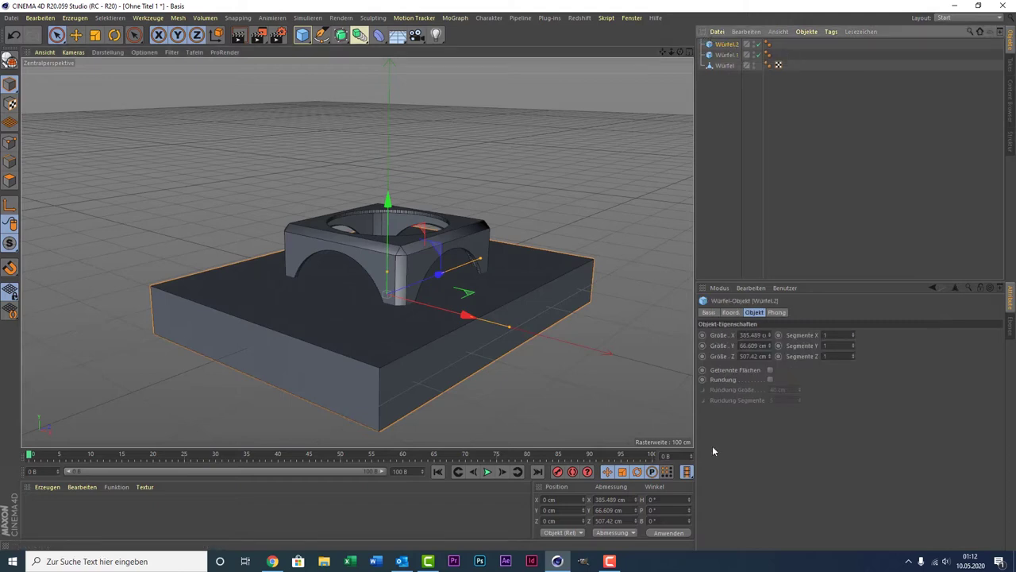
{"action": "left_click", "coordinate": [673, 509]}
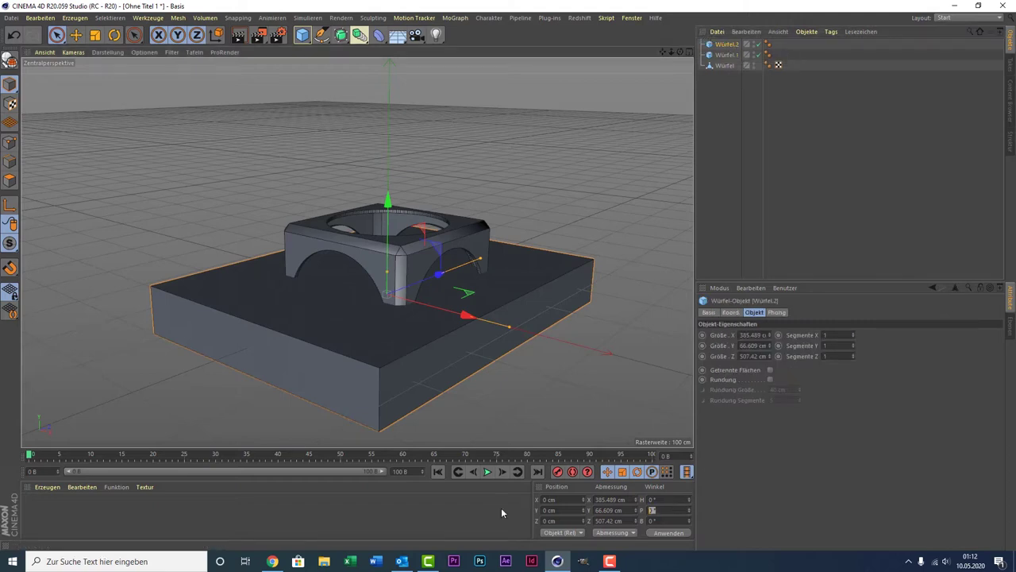
{"action": "type", "text": "90"}
{"action": "key", "text": "Return"}
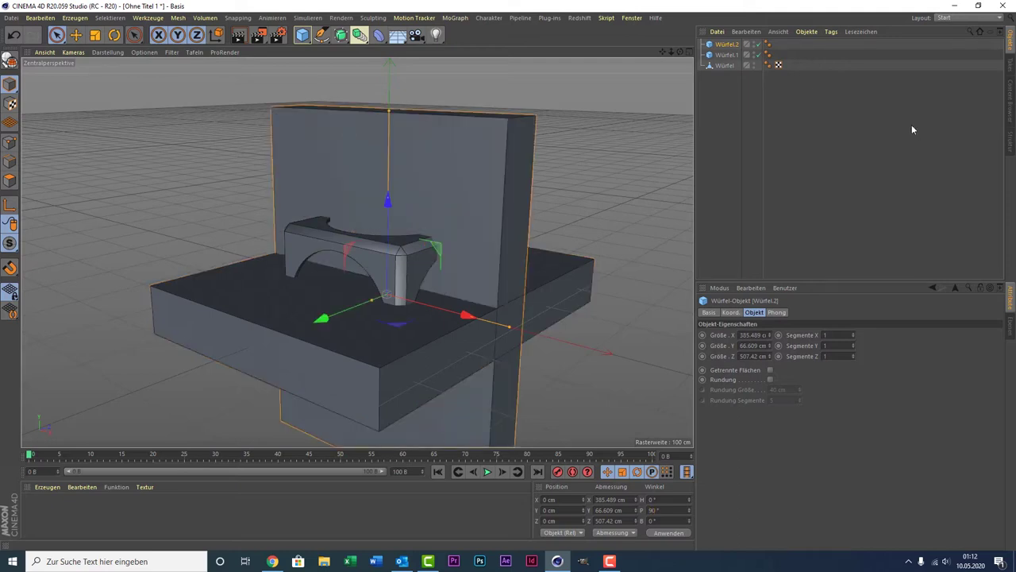
{"action": "key", "text": "ctrl+c"}
{"action": "key", "text": "ctrl+v"}
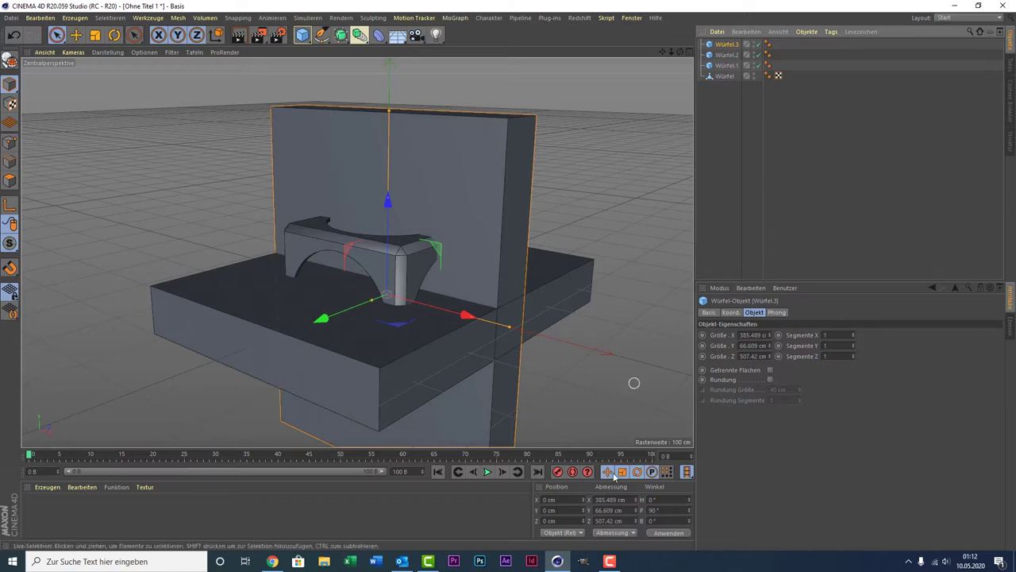
{"action": "left_click", "coordinate": [663, 520]}
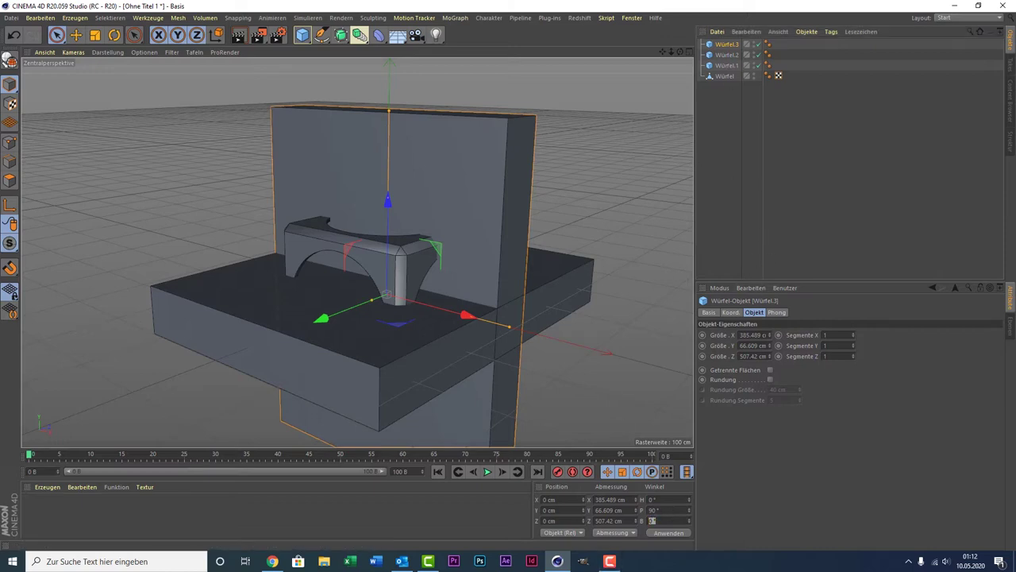
{"action": "type", "text": "90"}
{"action": "key", "text": "Return"}
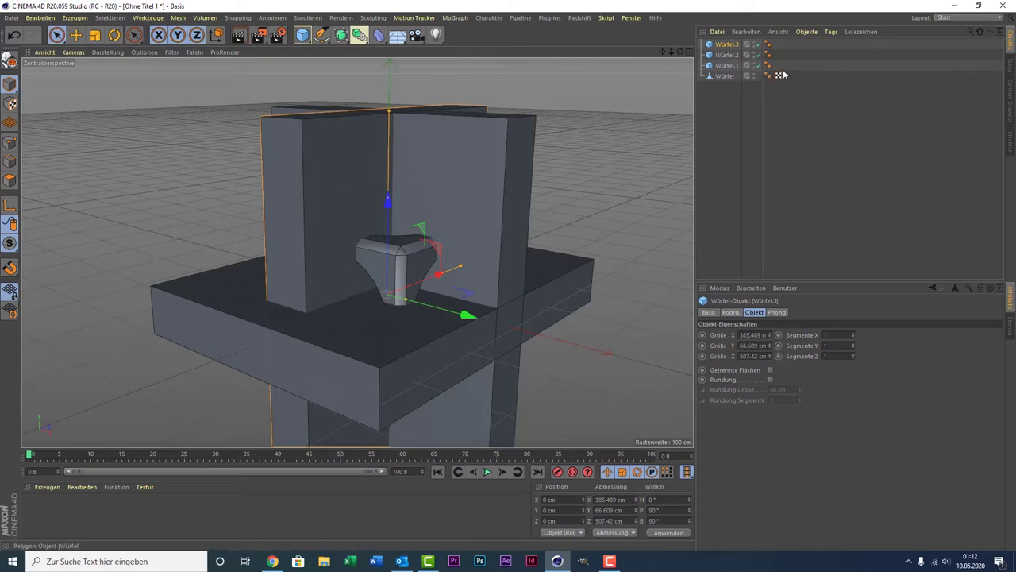
Merge the three slabs into one object and put it with the cube under a new Boole.
{"action": "left_click_drag", "start_coordinate": [778, 72], "coordinate": [718, 58]}
{"action": "right_click", "coordinate": [719, 58]}
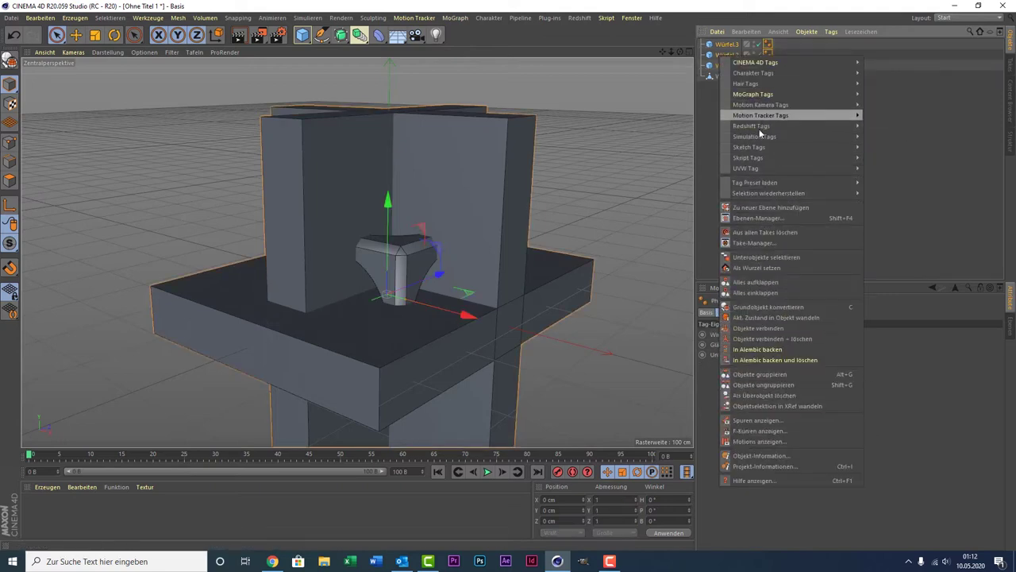
{"action": "left_click", "coordinate": [777, 339]}
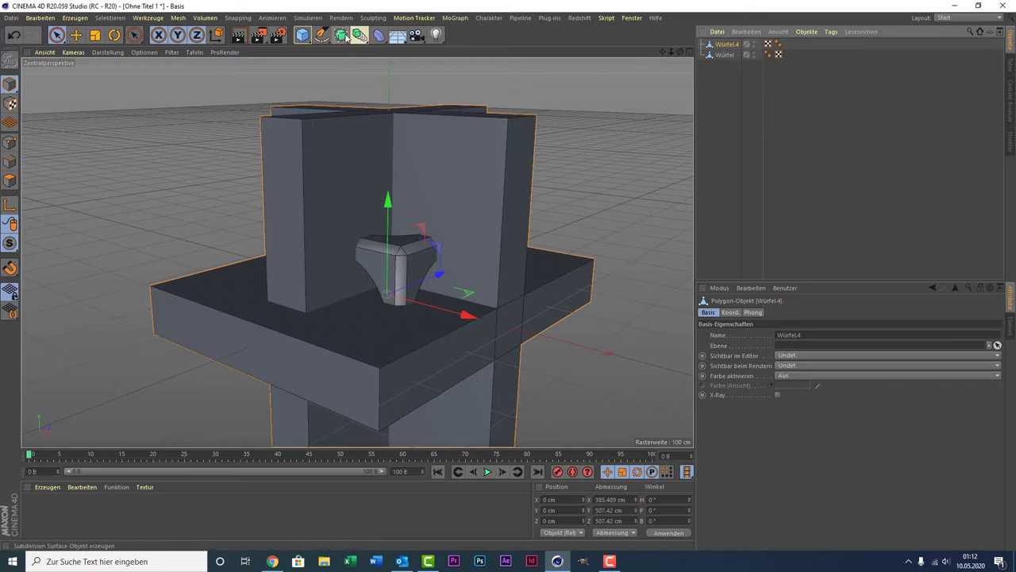
{"action": "left_click_drag", "start_coordinate": [360, 35], "coordinate": [545, 45]}
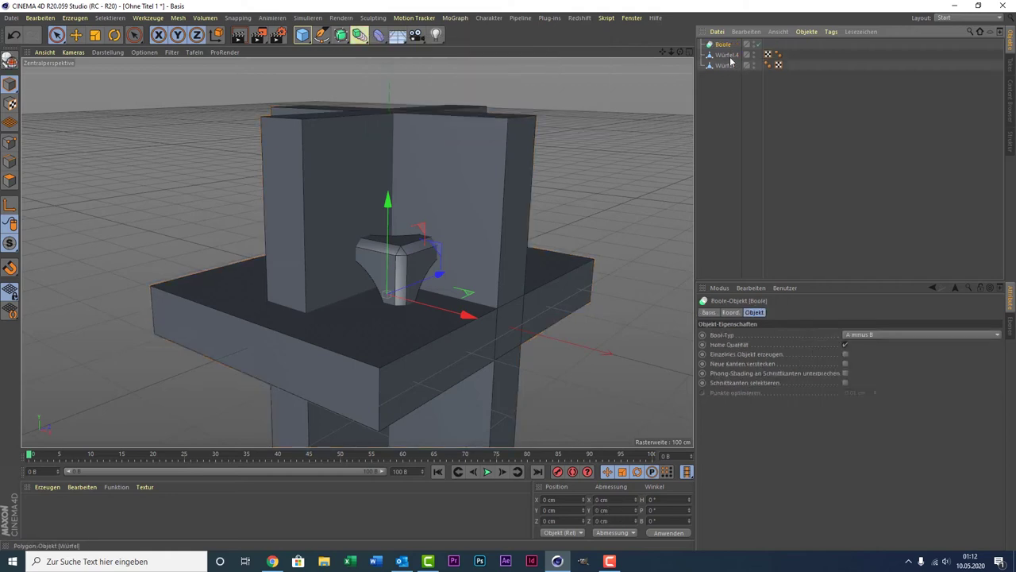
{"action": "left_click_drag", "start_coordinate": [731, 57], "coordinate": [720, 45]}
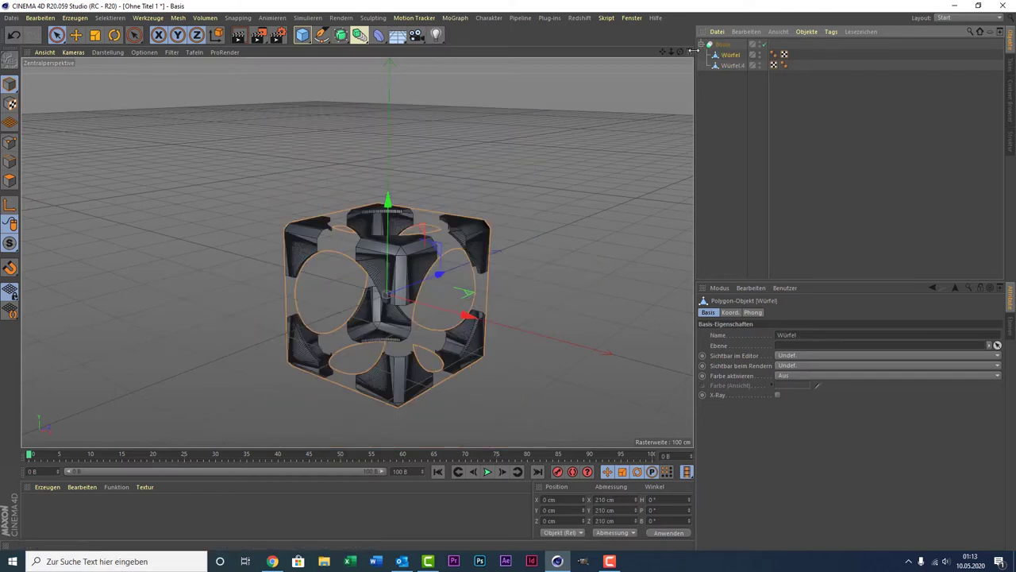
{"action": "left_click", "coordinate": [720, 44]}
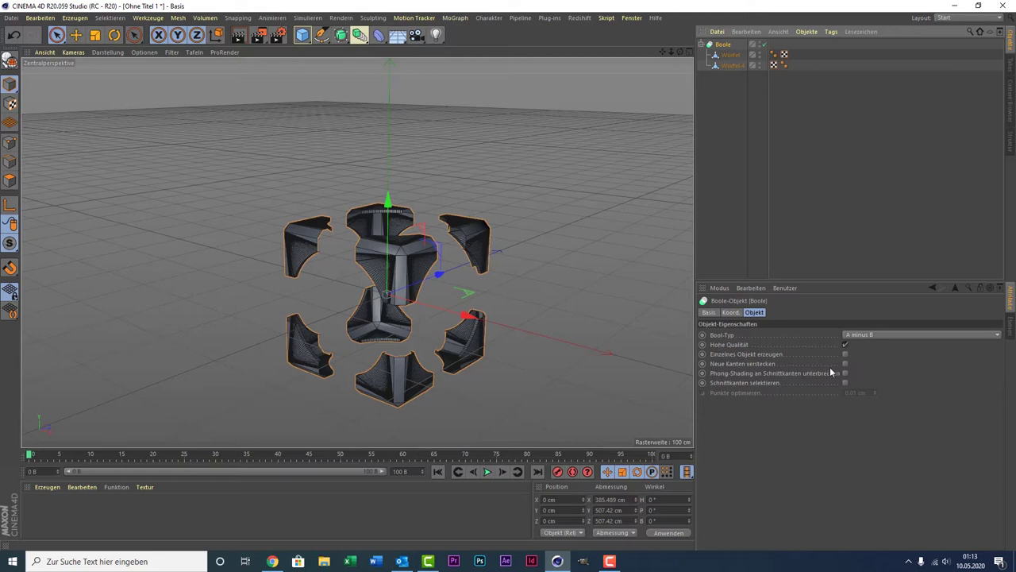
{"action": "left_click", "coordinate": [844, 363]}
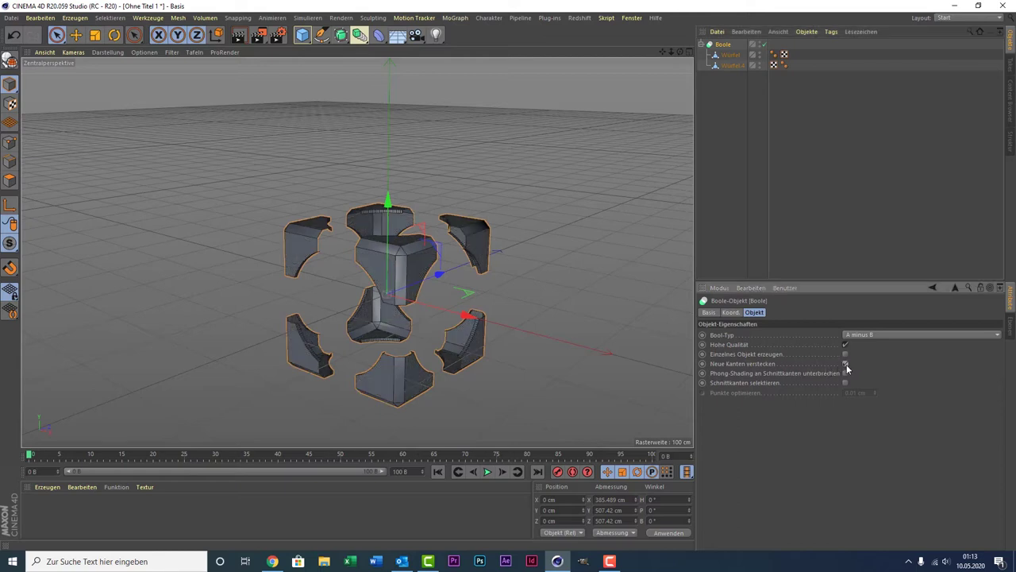
{"action": "left_click", "coordinate": [806, 160]}
{"action": "left_click_drag", "start_coordinate": [727, 66], "coordinate": [726, 93]}
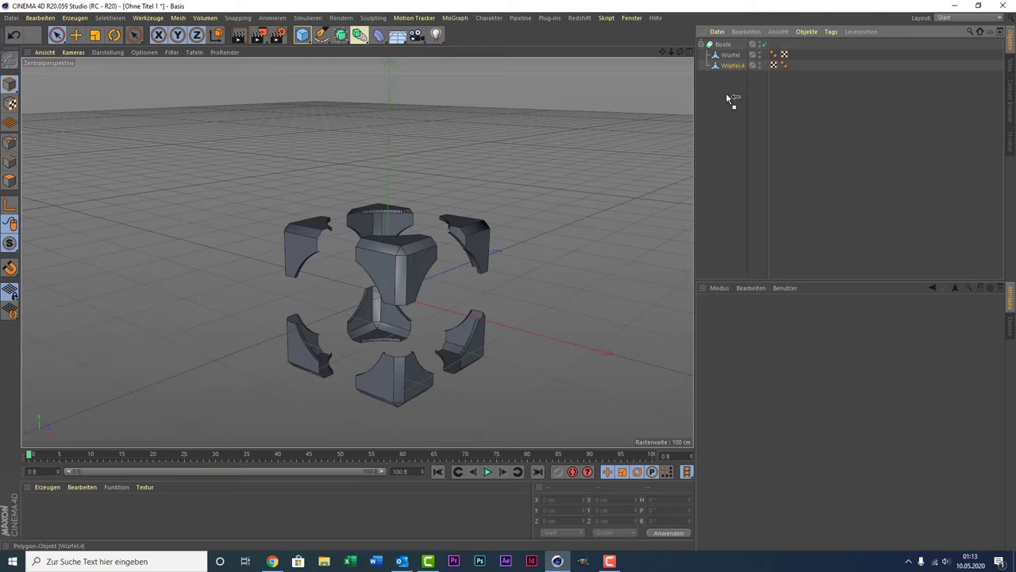
Bake the Boole into editable geometry and delete the leftover Würfel.4 slab part.
{"action": "left_click", "coordinate": [721, 46]}
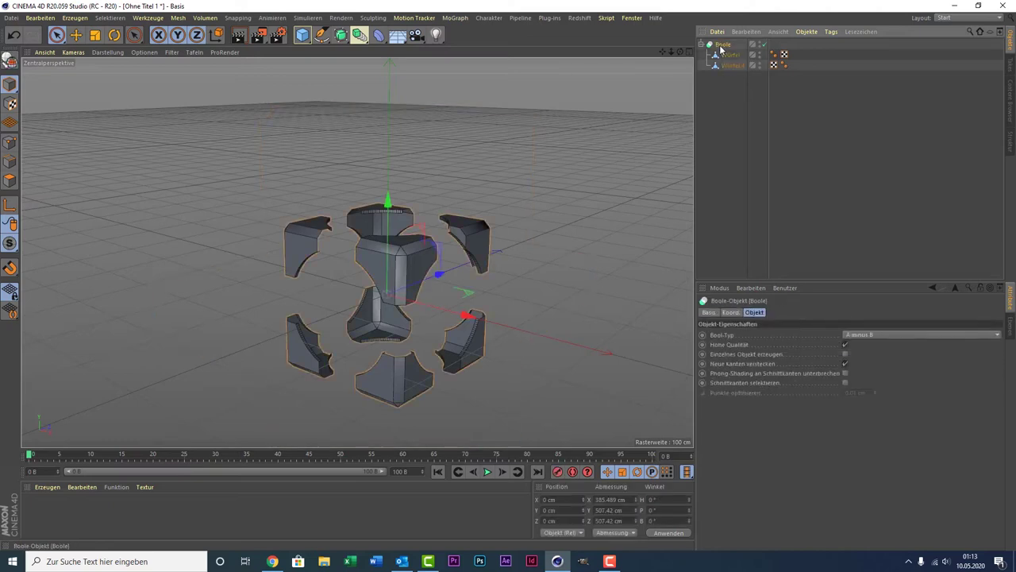
{"action": "key", "text": "c"}
{"action": "left_click", "coordinate": [702, 44]}
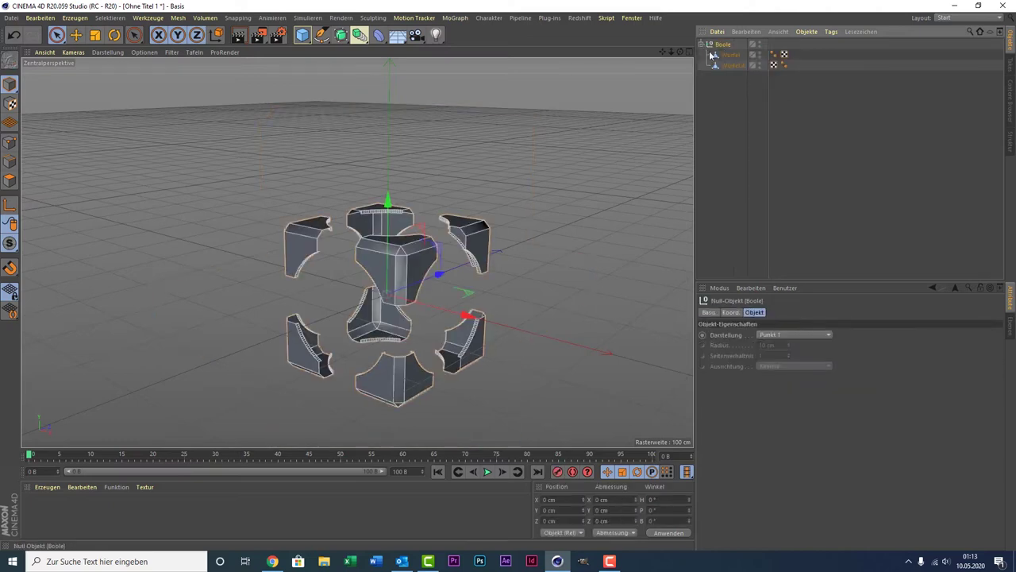
{"action": "left_click", "coordinate": [729, 56]}
{"action": "left_click", "coordinate": [729, 65]}
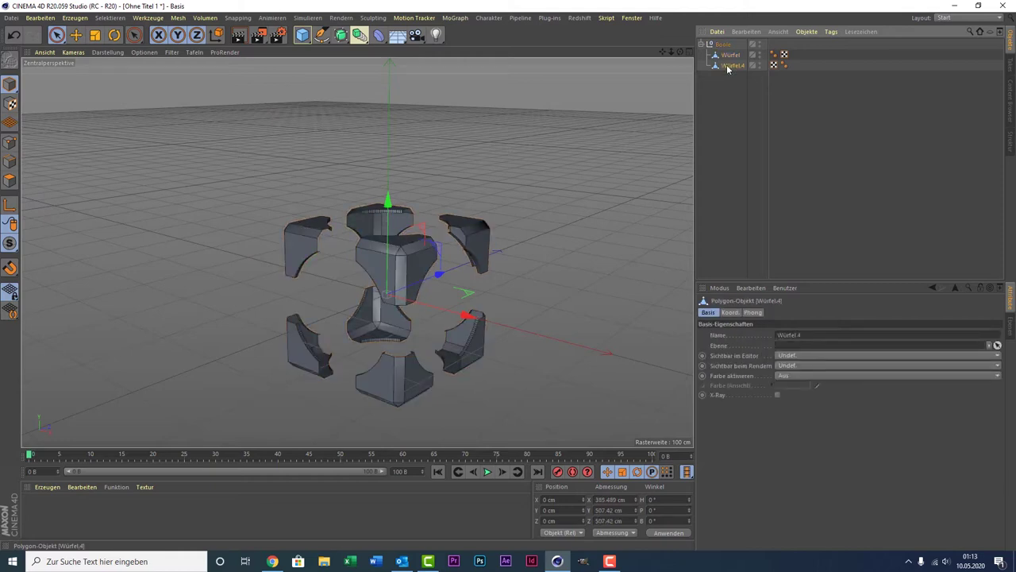
{"action": "key", "text": "Delete"}
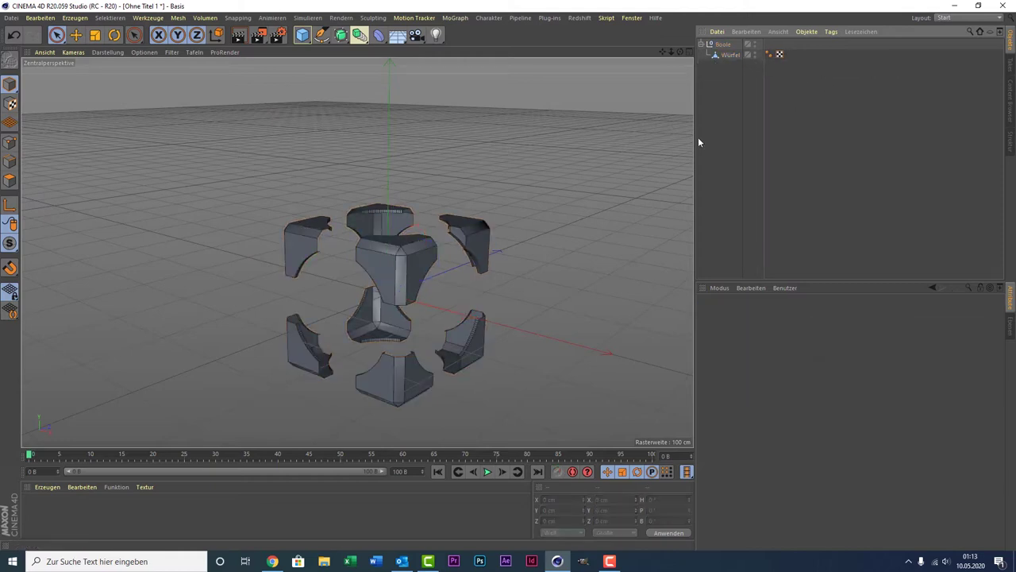
Move Würfel out of the Boole, delete the Boole, and rename Würfel to Kanten.
{"action": "left_click_drag", "start_coordinate": [724, 58], "coordinate": [726, 102]}
{"action": "left_click", "coordinate": [719, 44]}
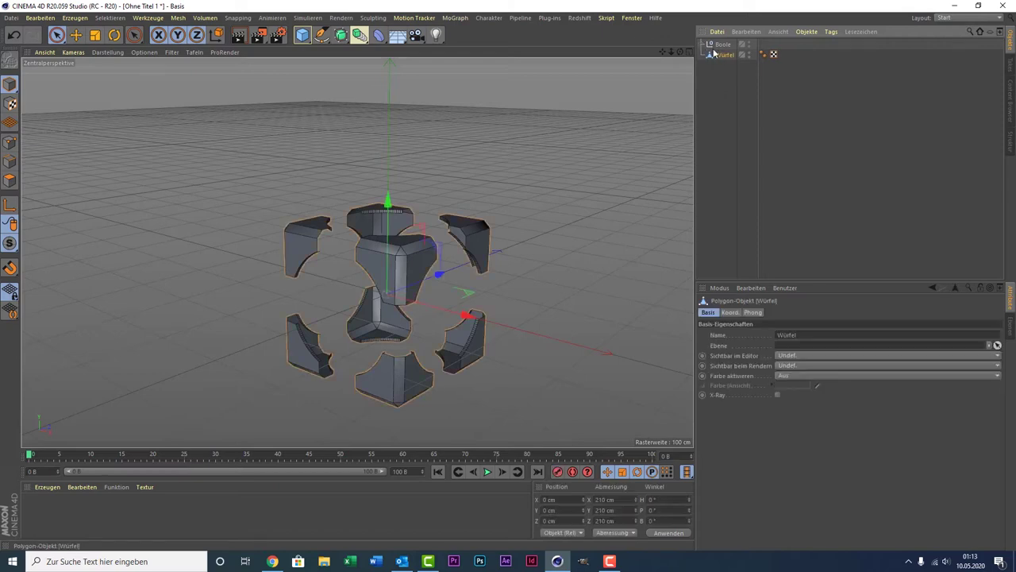
{"action": "key", "text": "Delete"}
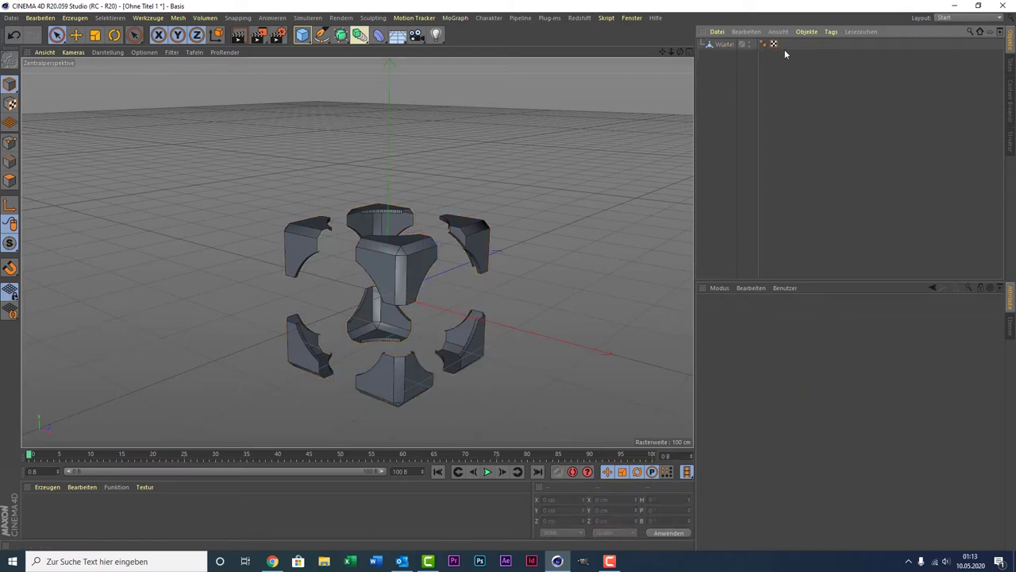
{"action": "left_click", "coordinate": [723, 43]}
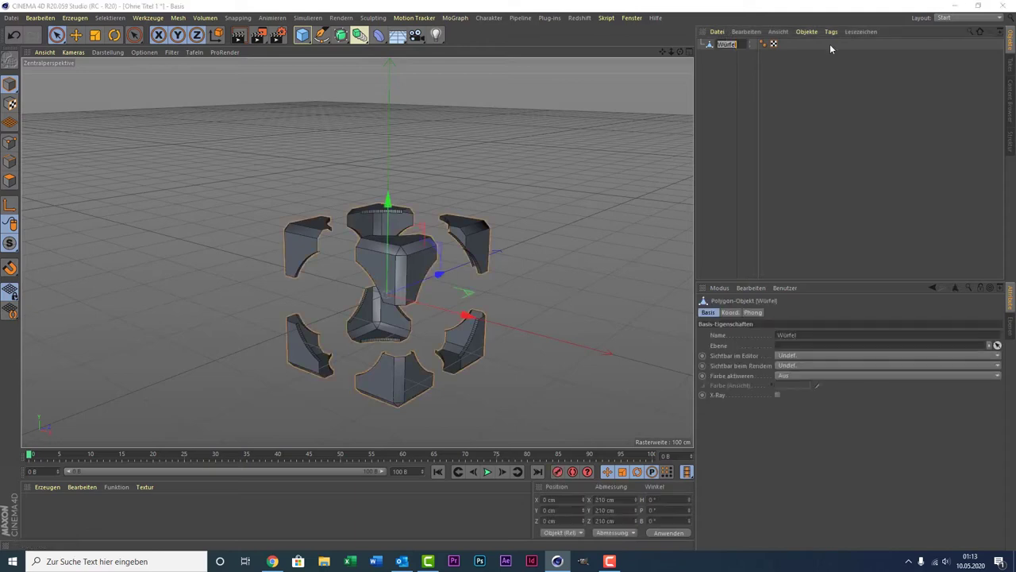
{"action": "type", "text": "Kar"}
{"action": "type", "text": "ten"}
{"action": "key", "text": "Return"}
{"action": "left_click_drag", "start_coordinate": [301, 34], "coordinate": [436, 53]}
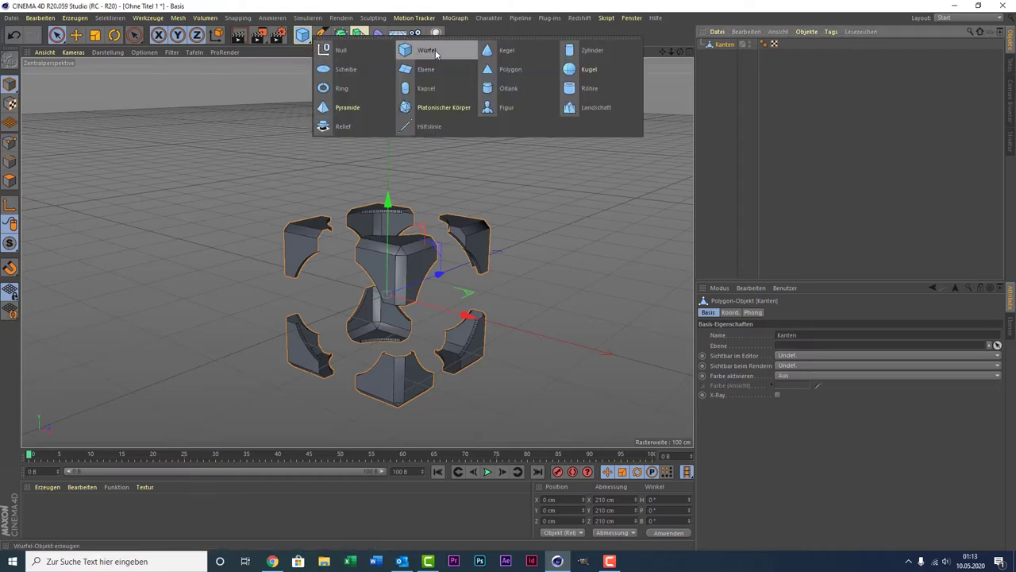
Add a new 200 cm cube with Rundung on, 1 rounding segment and 7 cm rounding size.
{"action": "left_click", "coordinate": [436, 53]}
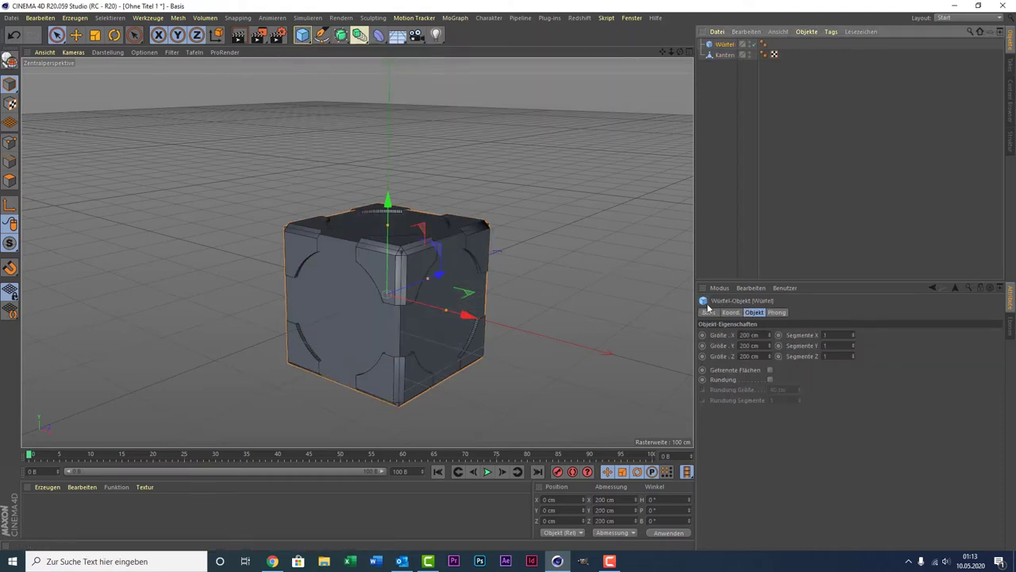
{"action": "left_click", "coordinate": [769, 381]}
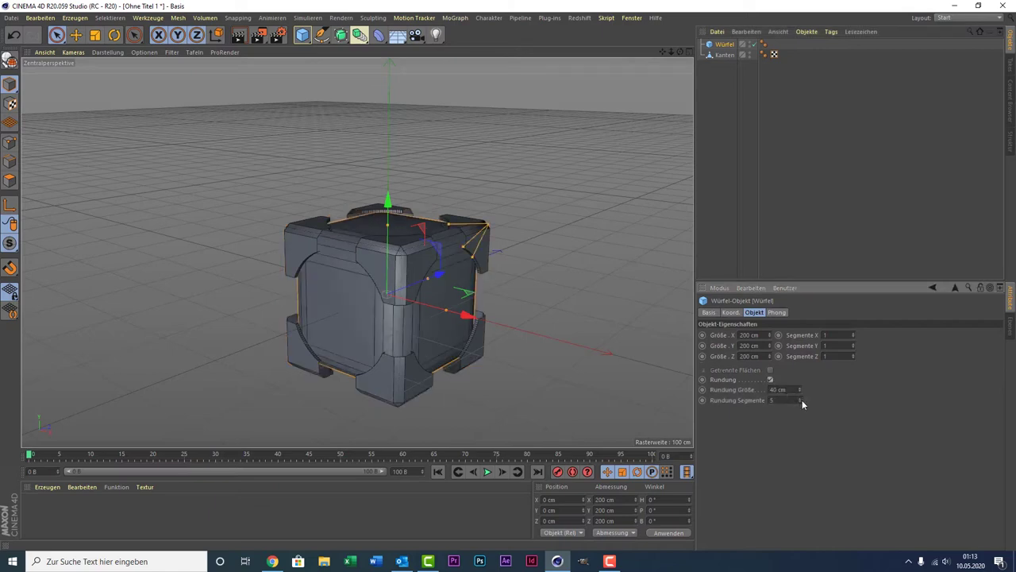
{"action": "left_click_drag", "start_coordinate": [800, 400], "coordinate": [800, 420]}
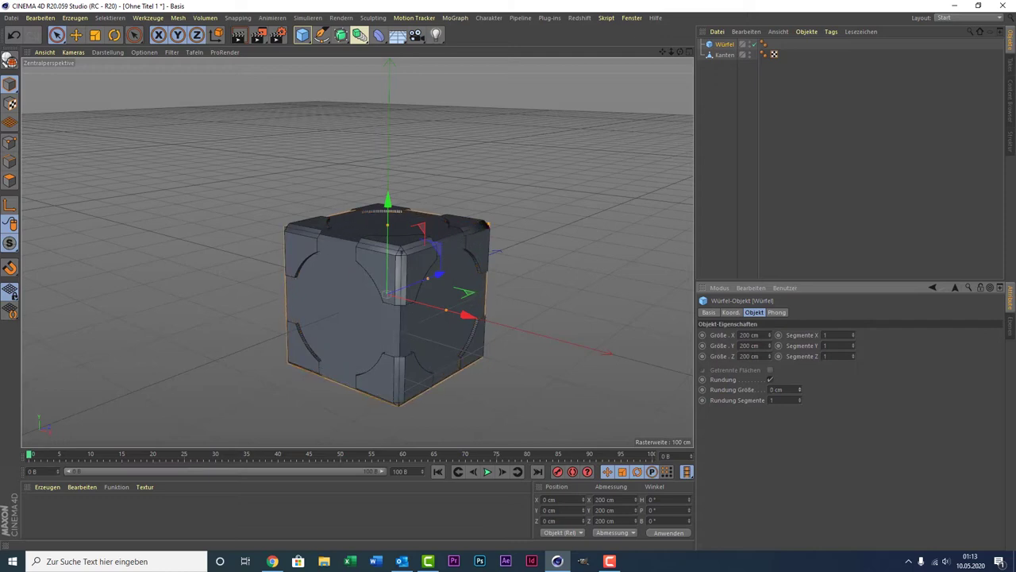
{"action": "left_click", "coordinate": [799, 387]}
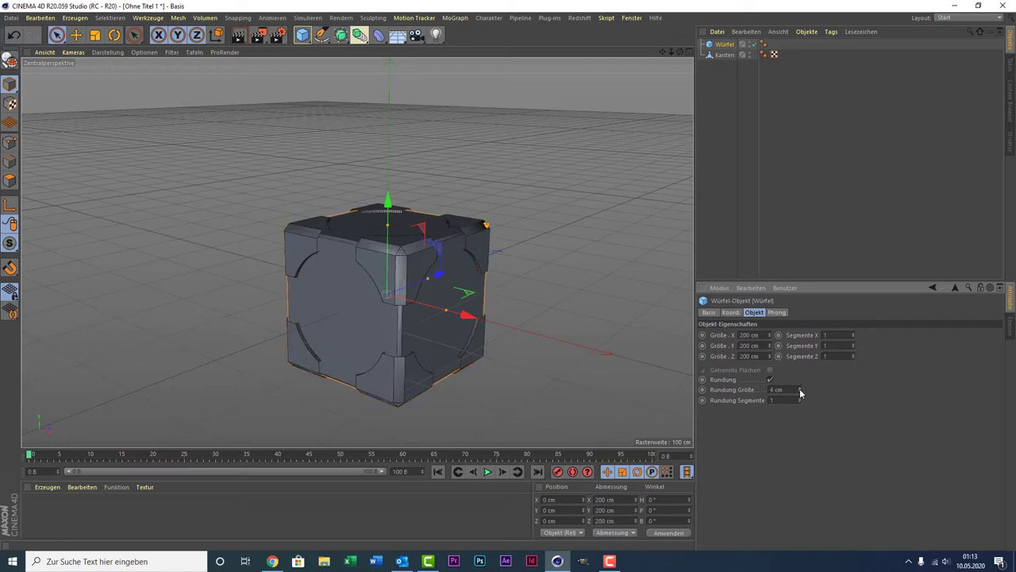
{"action": "left_click", "coordinate": [800, 388]}
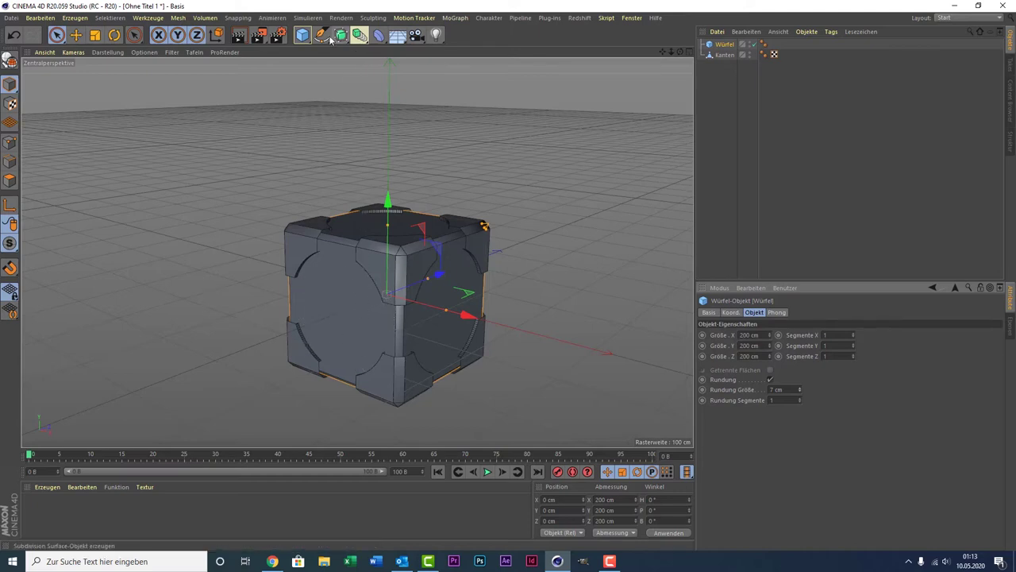
{"action": "left_click", "coordinate": [305, 38]}
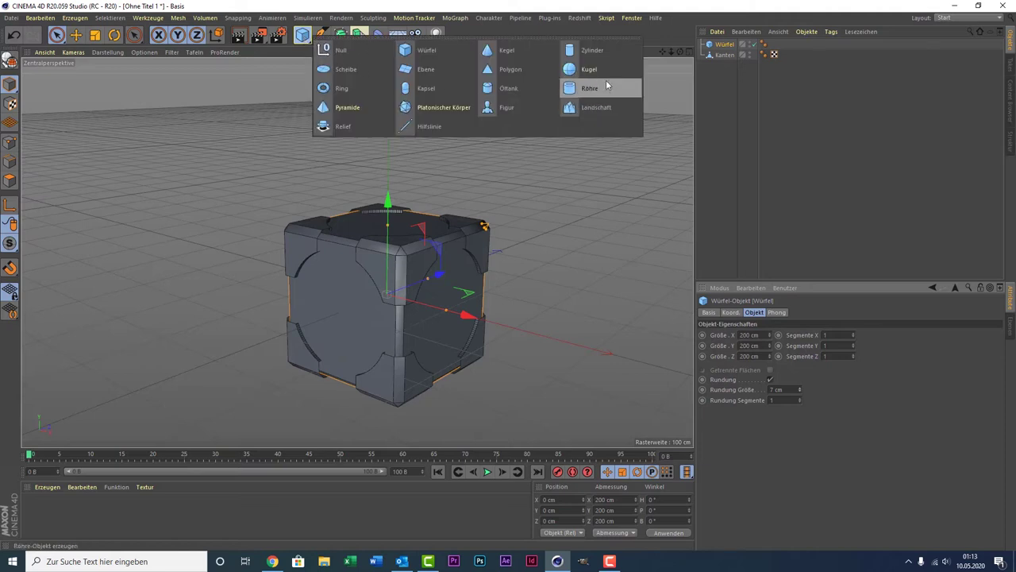
Add a 69.127 cm radius, 364.245 cm tall, 183-segment Zylinder through the cube and duplicate it.
{"action": "left_click", "coordinate": [591, 53]}
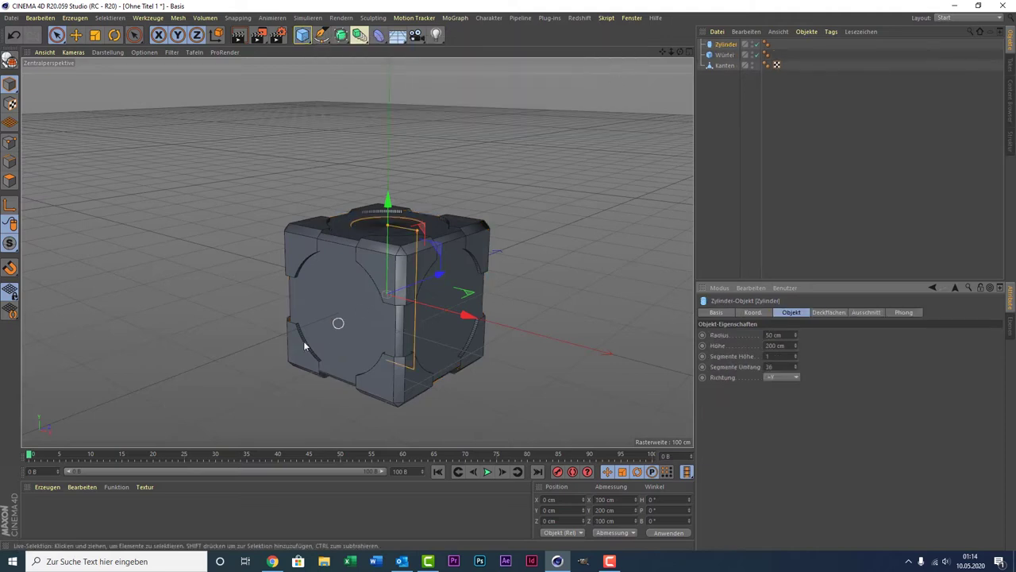
{"action": "left_click_drag", "start_coordinate": [387, 230], "coordinate": [404, 199]}
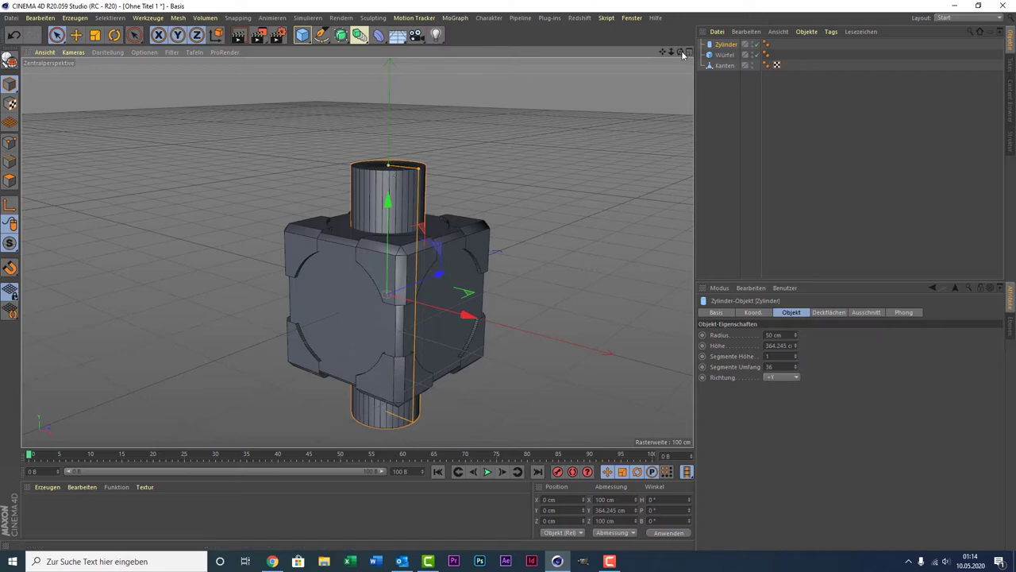
{"action": "left_click_drag", "start_coordinate": [680, 52], "coordinate": [675, 119]}
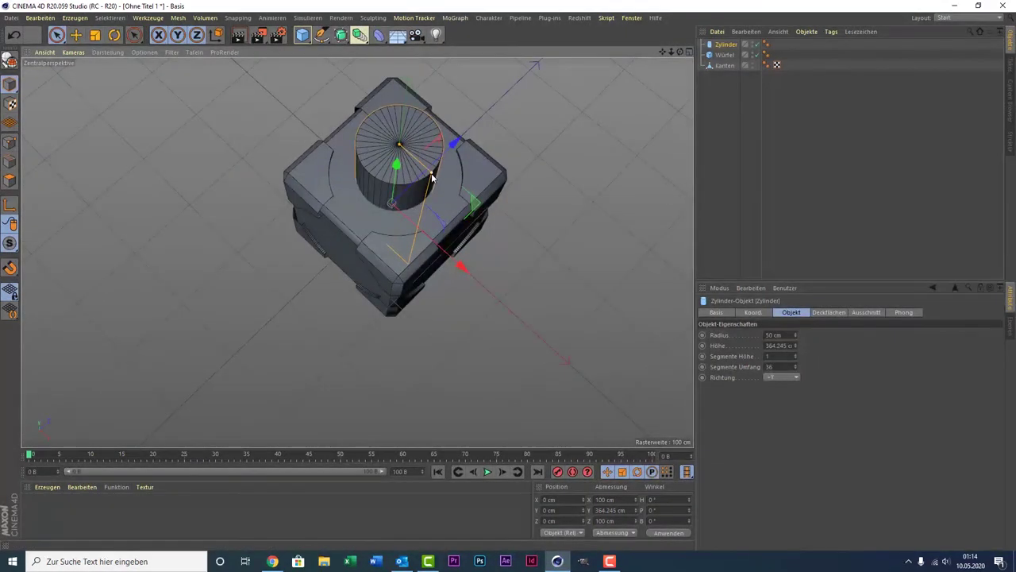
{"action": "left_click_drag", "start_coordinate": [431, 176], "coordinate": [441, 193]}
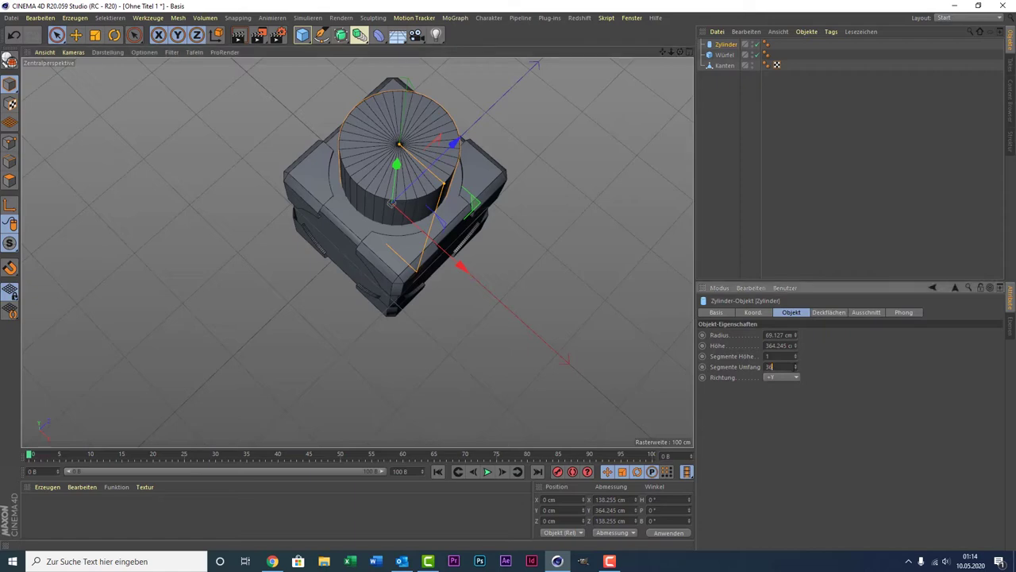
{"action": "left_click_drag", "start_coordinate": [796, 366], "coordinate": [656, 102]}
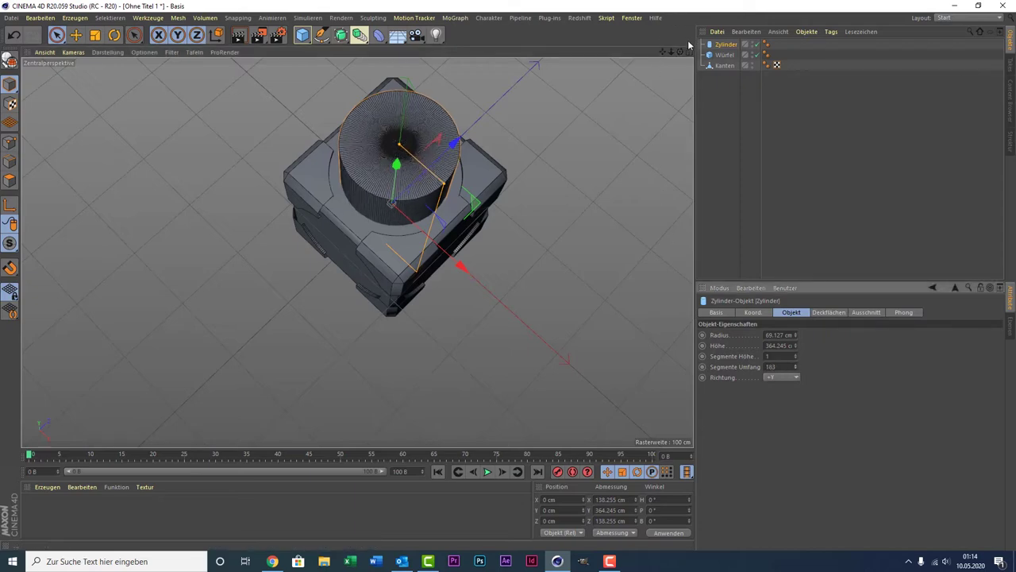
{"action": "left_click_drag", "start_coordinate": [680, 54], "coordinate": [665, 59]}
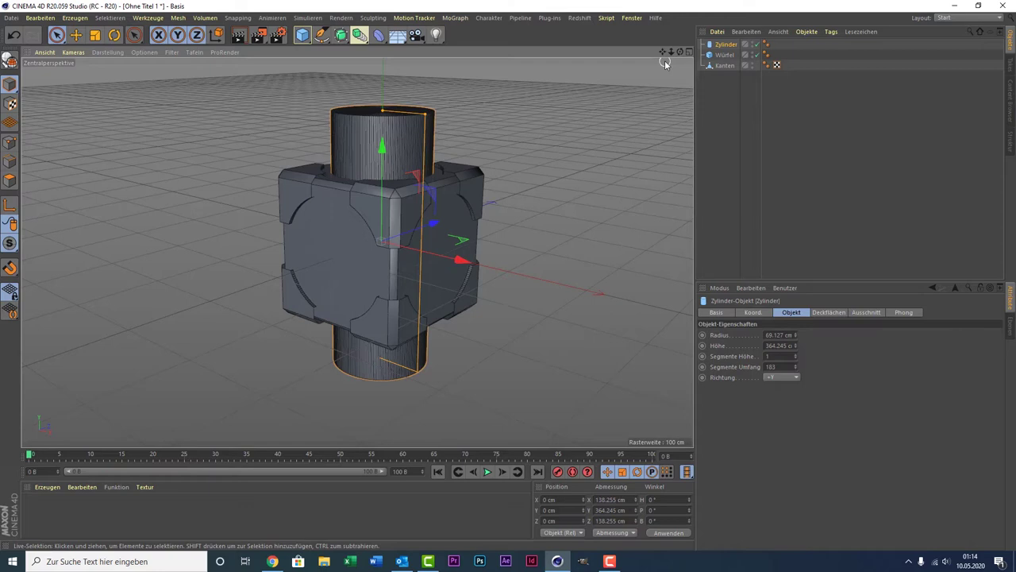
{"action": "key", "text": "ctrl+c"}
{"action": "key", "text": "ctrl+v"}
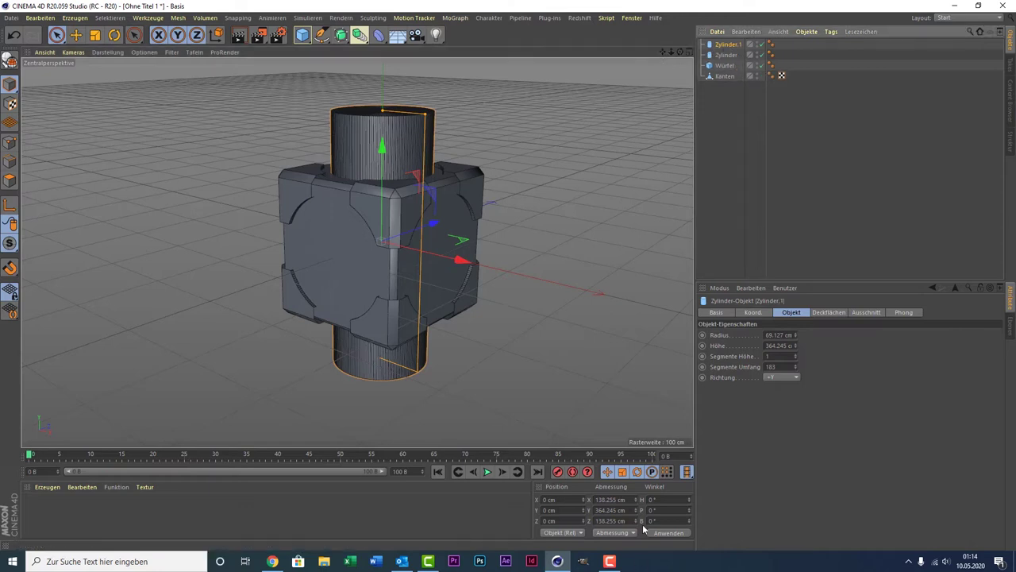
Rotate the cylinder copy 90° in pitch, then paste another copy rotated 90° in bank.
{"action": "left_click", "coordinate": [652, 509]}
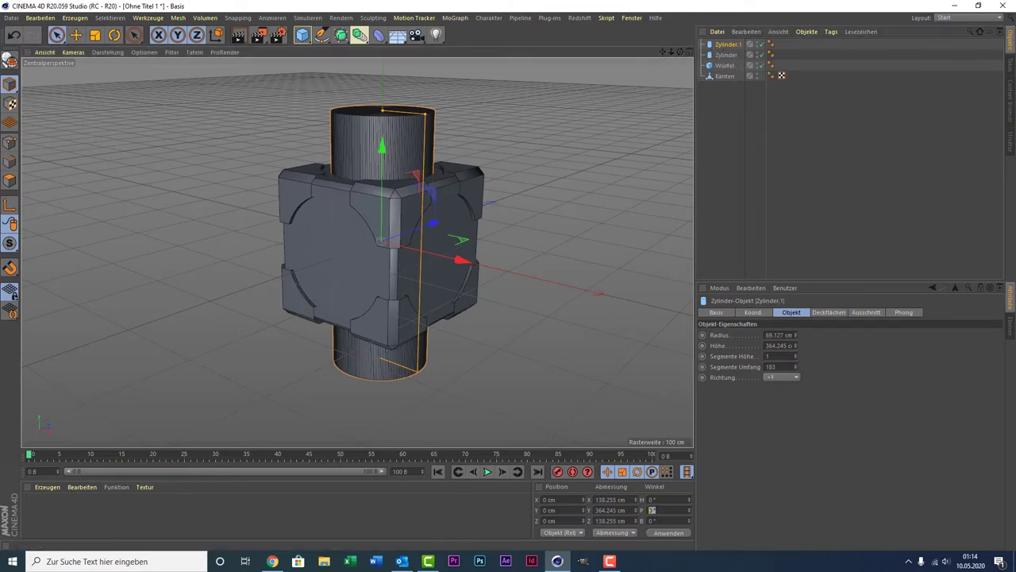
{"action": "type", "text": "90"}
{"action": "key", "text": "Return"}
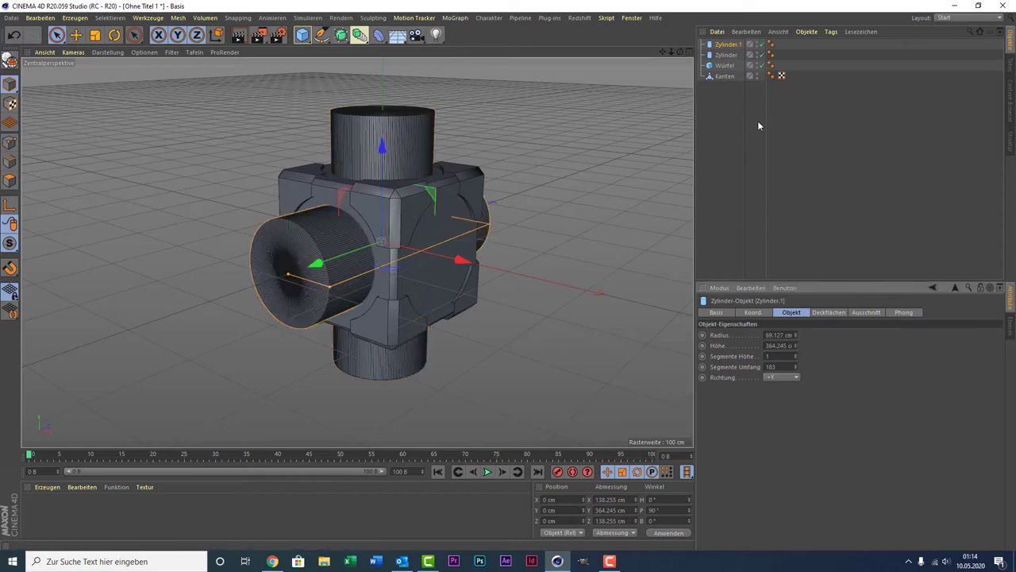
{"action": "key", "text": "ctrl+v"}
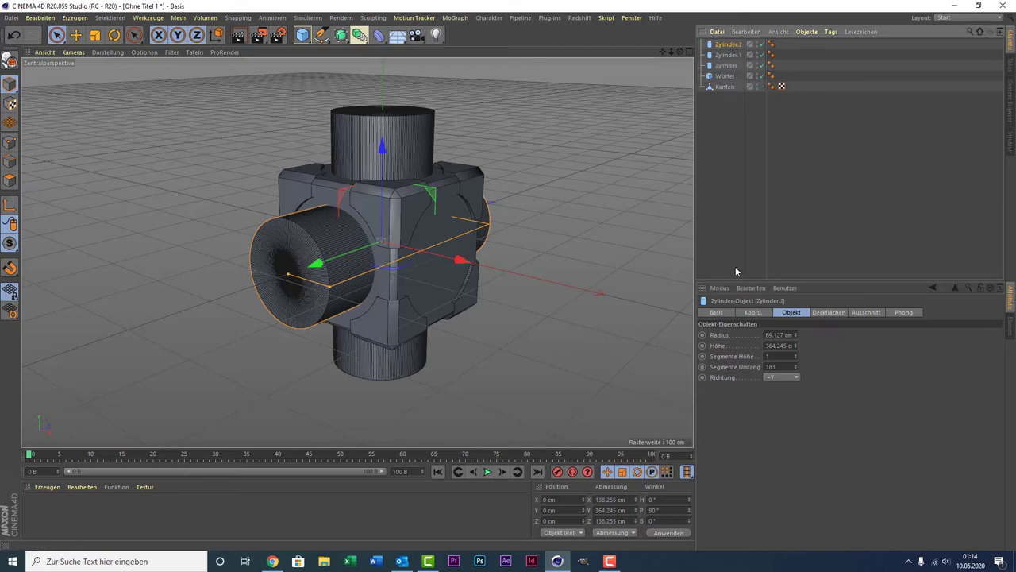
{"action": "double_click", "coordinate": [651, 520]}
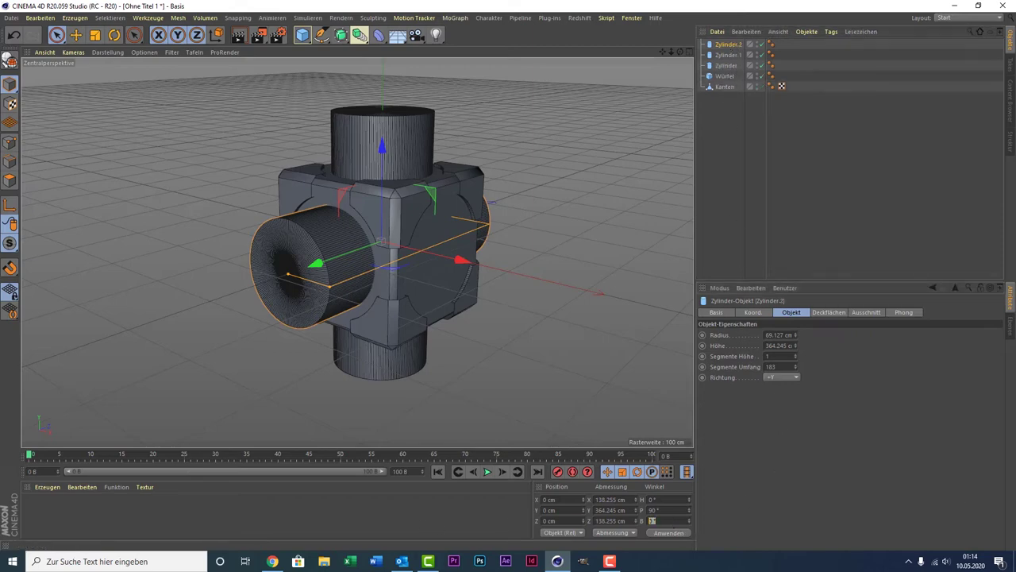
{"action": "type", "text": "90"}
{"action": "key", "text": "Return"}
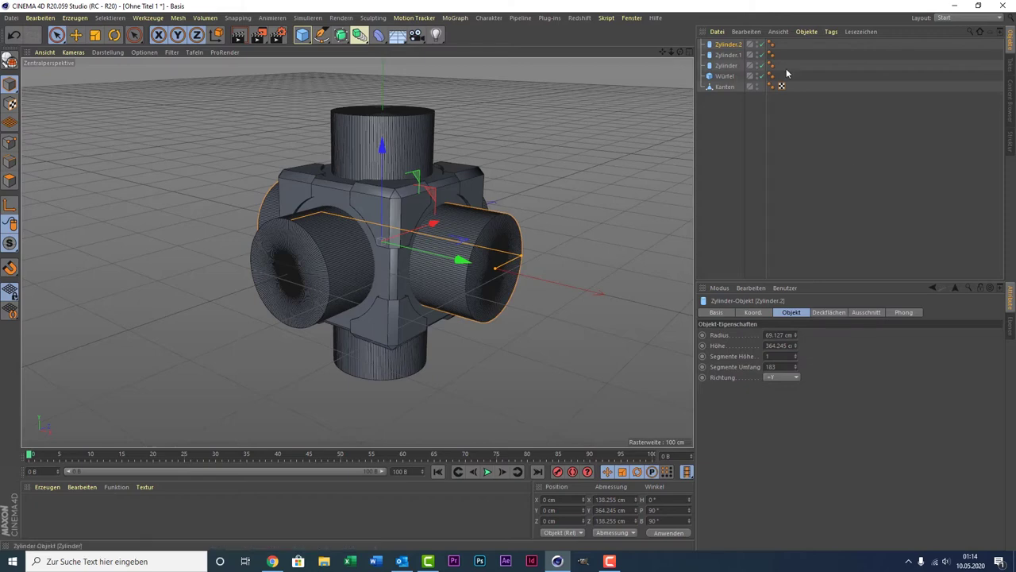
Merge the three cylinders into one object with Objekte verbinden + löschen.
{"action": "left_click", "coordinate": [727, 65], "text": "shift"}
{"action": "right_click", "coordinate": [731, 46]}
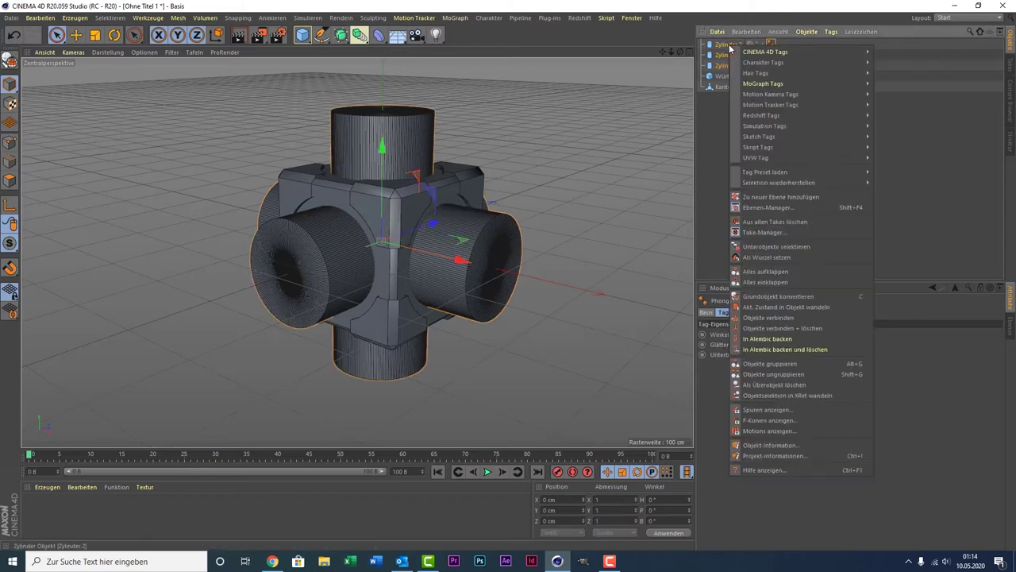
{"action": "left_click", "coordinate": [806, 328]}
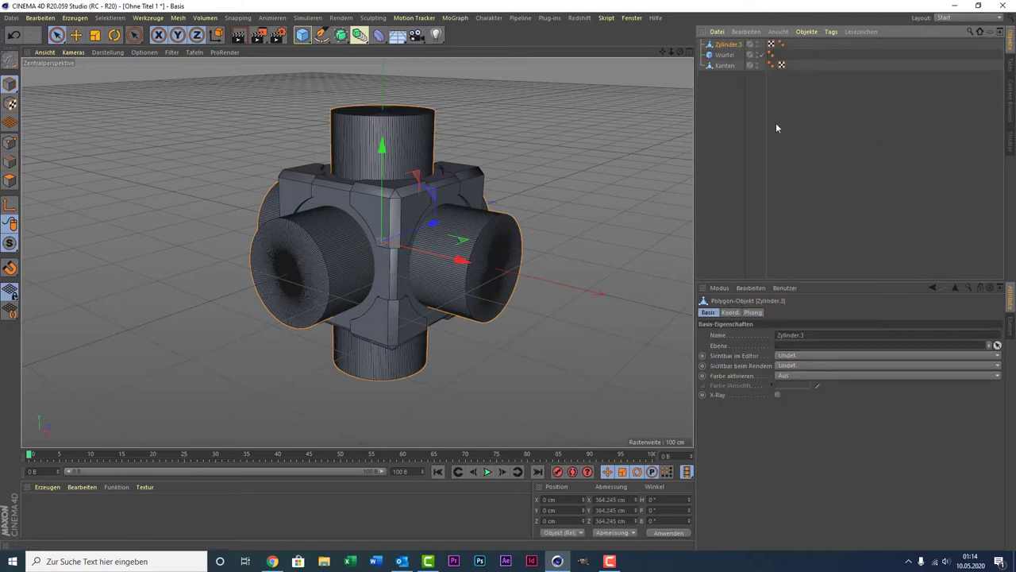
Add a Boole with Zylinder.3 inside it and hide the new cut edges.
{"action": "left_click", "coordinate": [360, 34]}
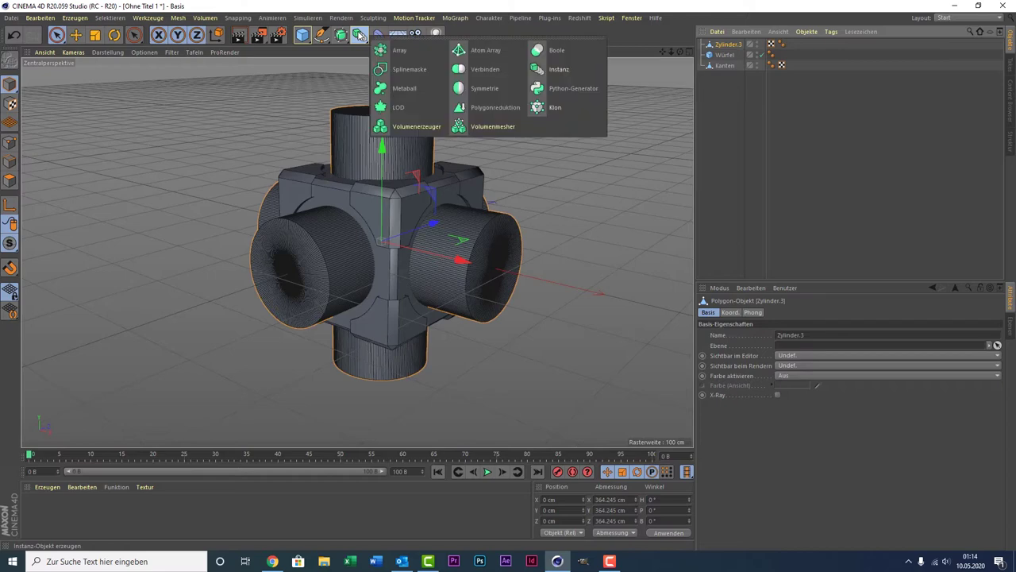
{"action": "left_click", "coordinate": [568, 49]}
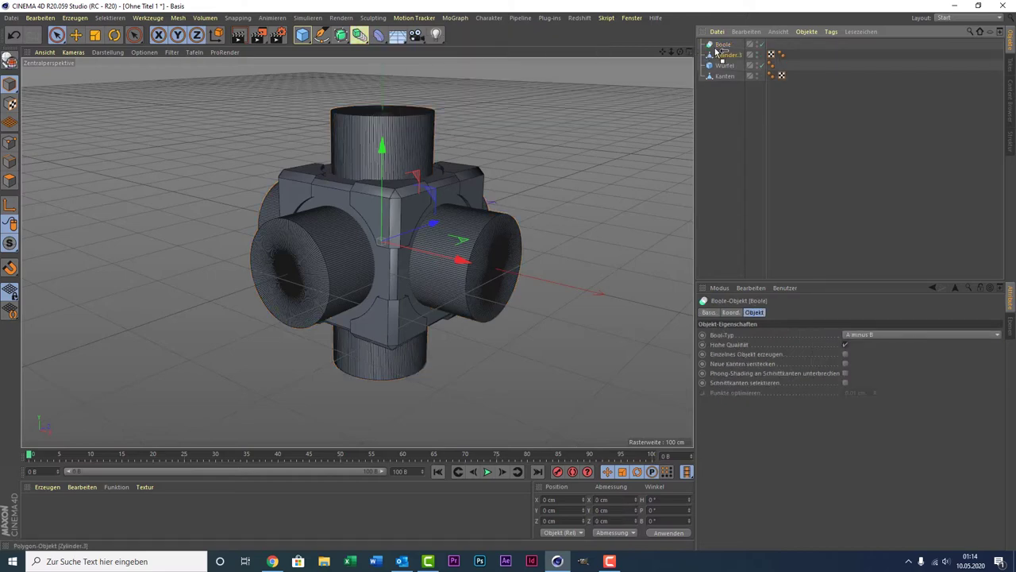
{"action": "left_click_drag", "start_coordinate": [720, 51], "coordinate": [724, 46]}
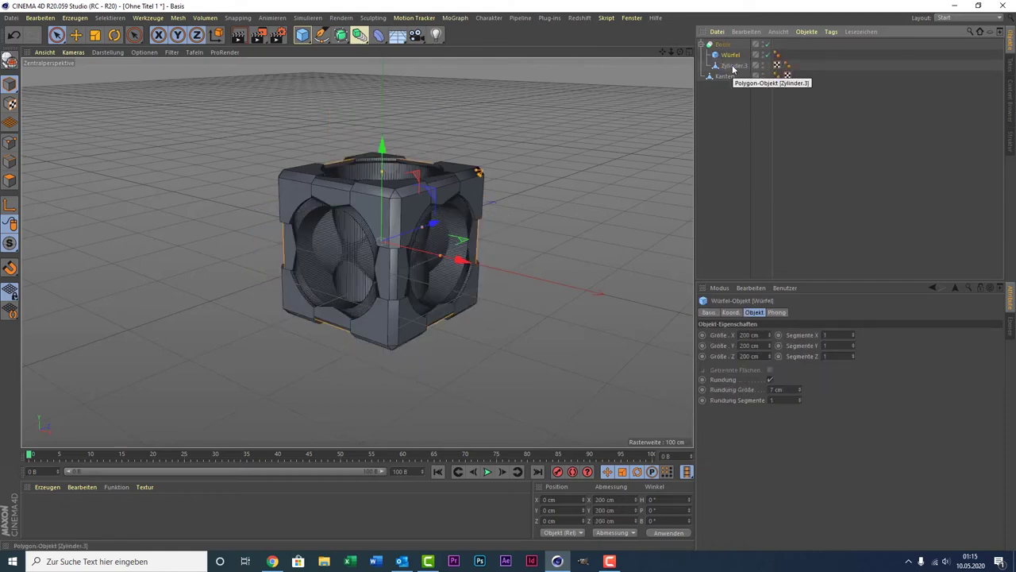
{"action": "left_click", "coordinate": [722, 45]}
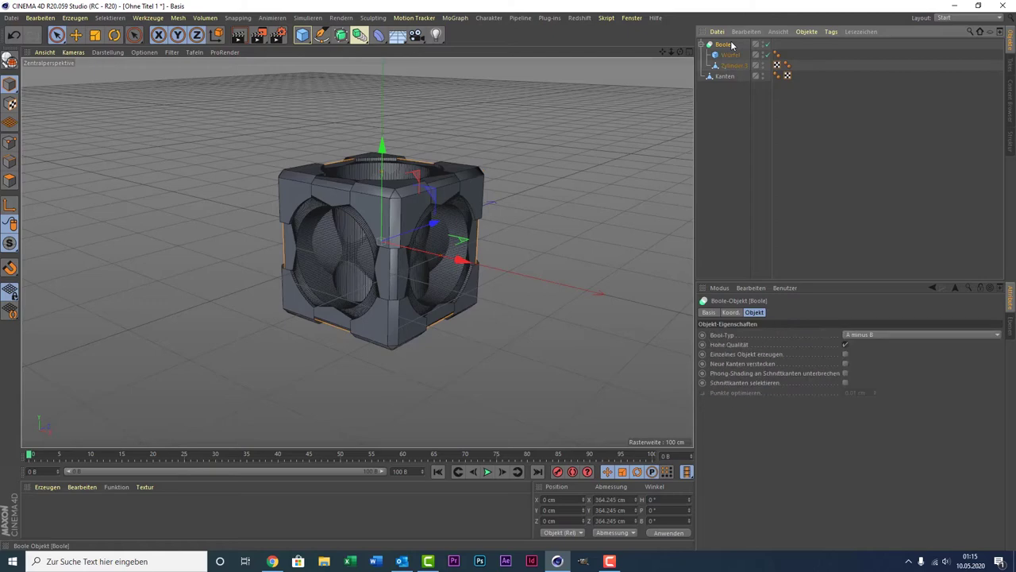
{"action": "left_click", "coordinate": [845, 367]}
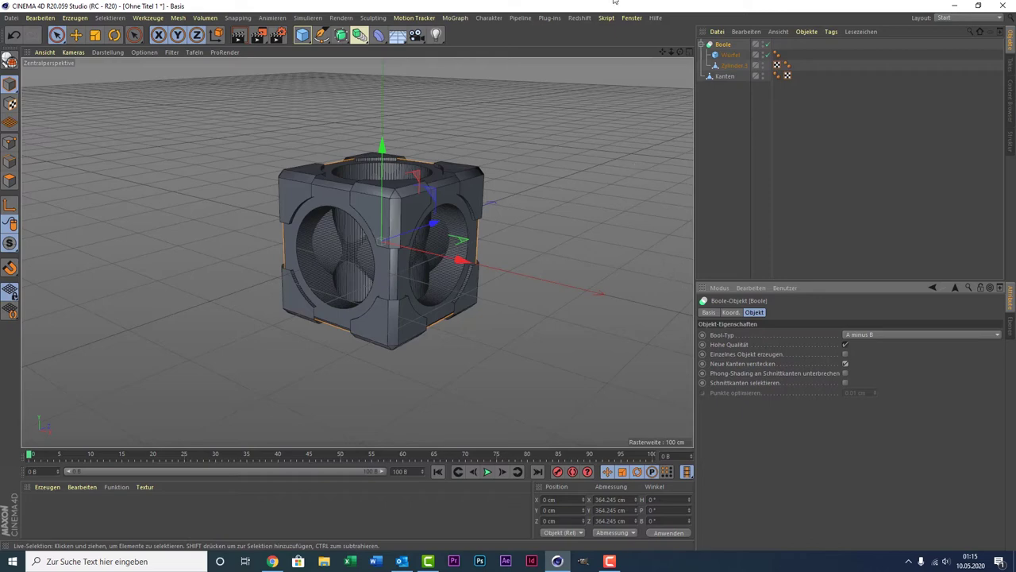
Make the Boole editable and delete the leftover Zylinder.3.
{"action": "key", "text": "c"}
{"action": "left_click", "coordinate": [705, 45]}
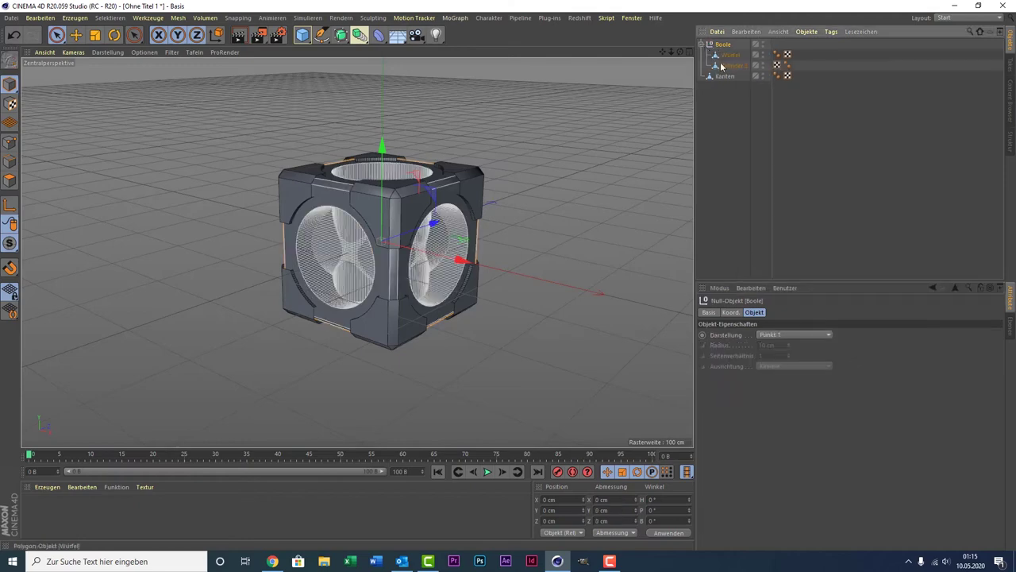
{"action": "left_click", "coordinate": [724, 69]}
{"action": "key", "text": "Delete"}
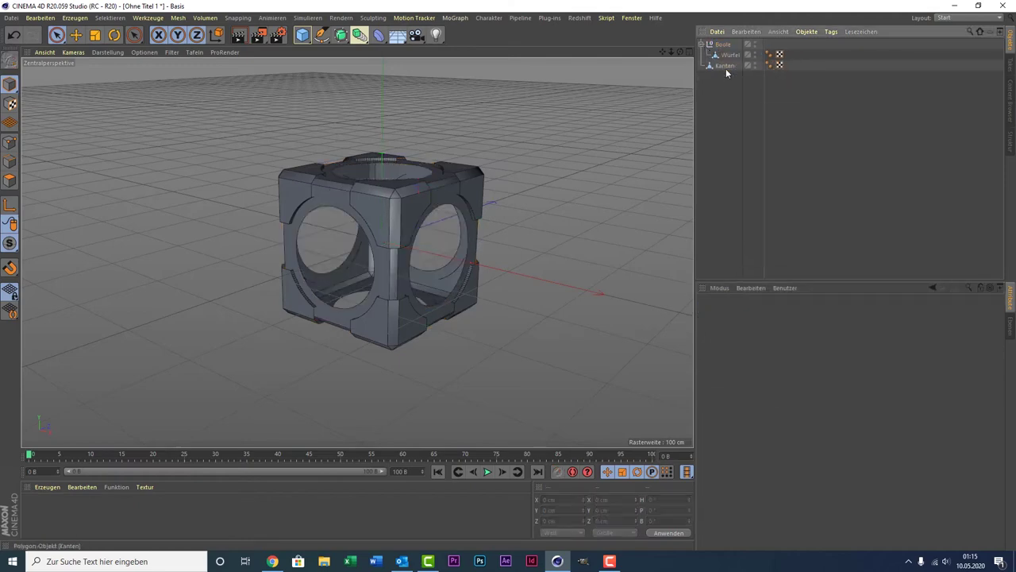
Move Würfel beneath Kanten and dissolve the Boole group with Shift+G.
{"action": "left_click", "coordinate": [724, 45]}
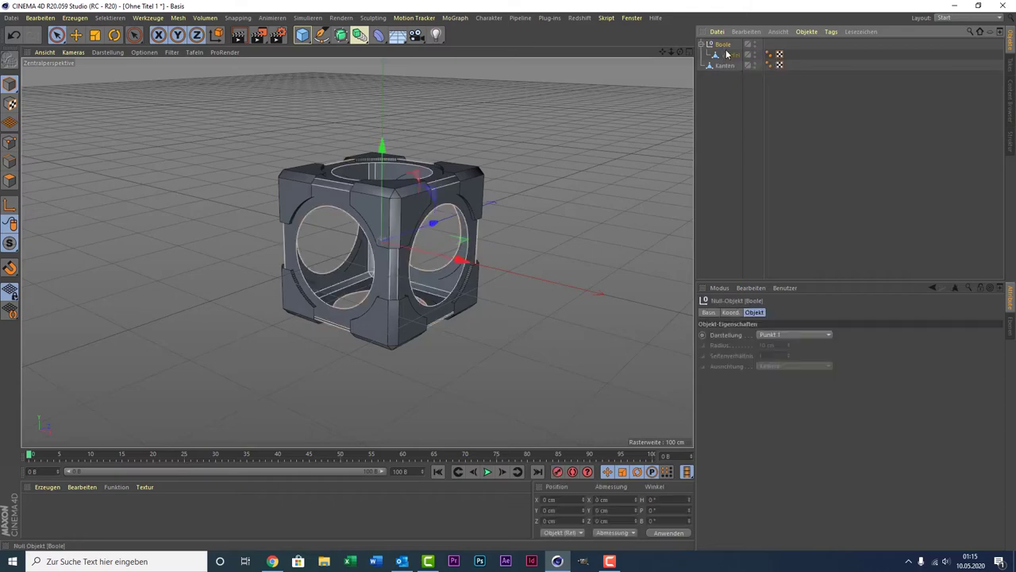
{"action": "left_click_drag", "start_coordinate": [727, 54], "coordinate": [728, 116]}
{"action": "left_click", "coordinate": [735, 45]}
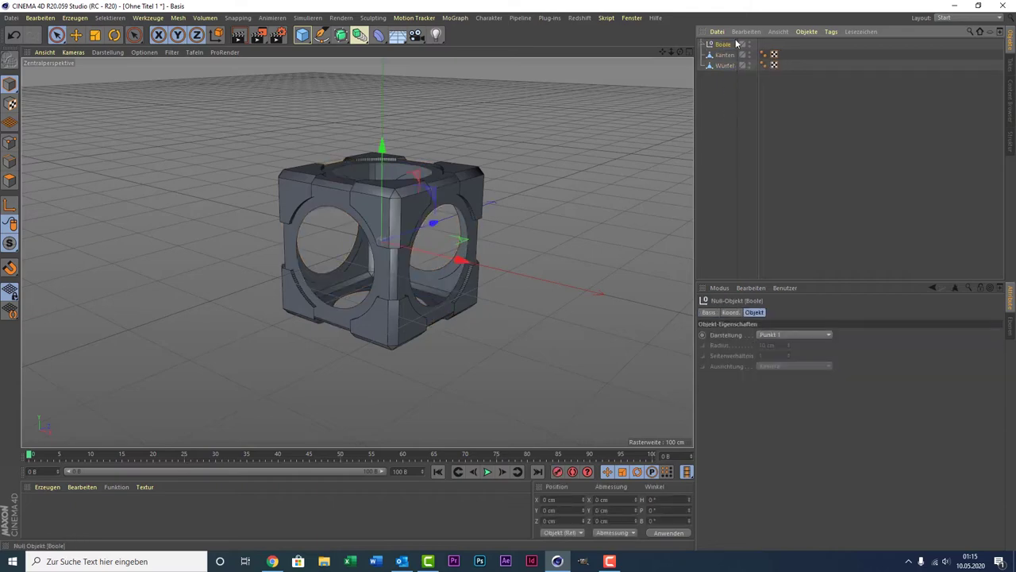
{"action": "key", "text": "shift+g"}
{"action": "left_click", "coordinate": [722, 55]}
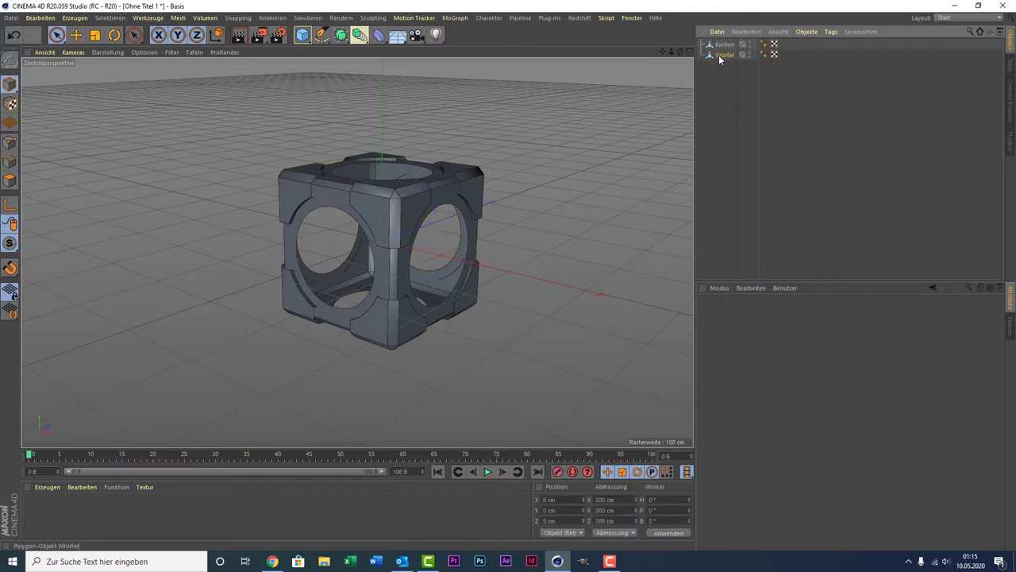
Extrude the cube's frame polygons with a -5 cm offset and Deckfläche caps enabled.
{"action": "left_click", "coordinate": [10, 179]}
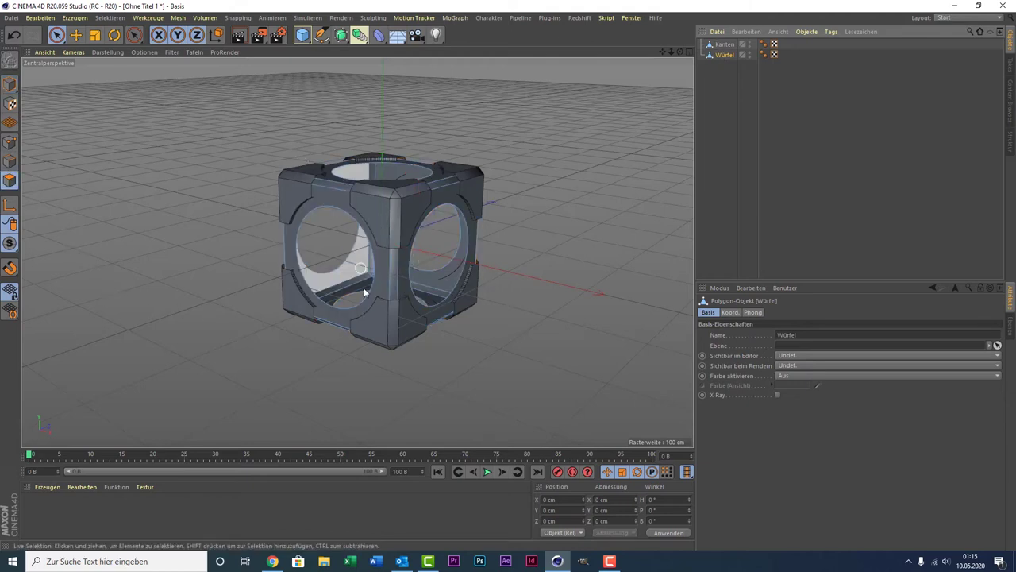
{"action": "double_click", "coordinate": [357, 266]}
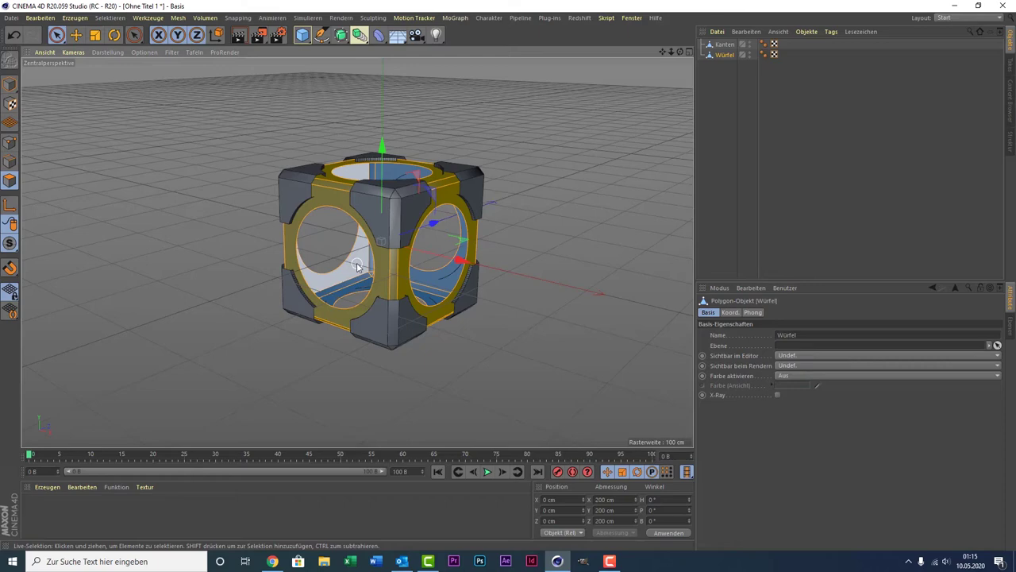
{"action": "right_click", "coordinate": [345, 207]}
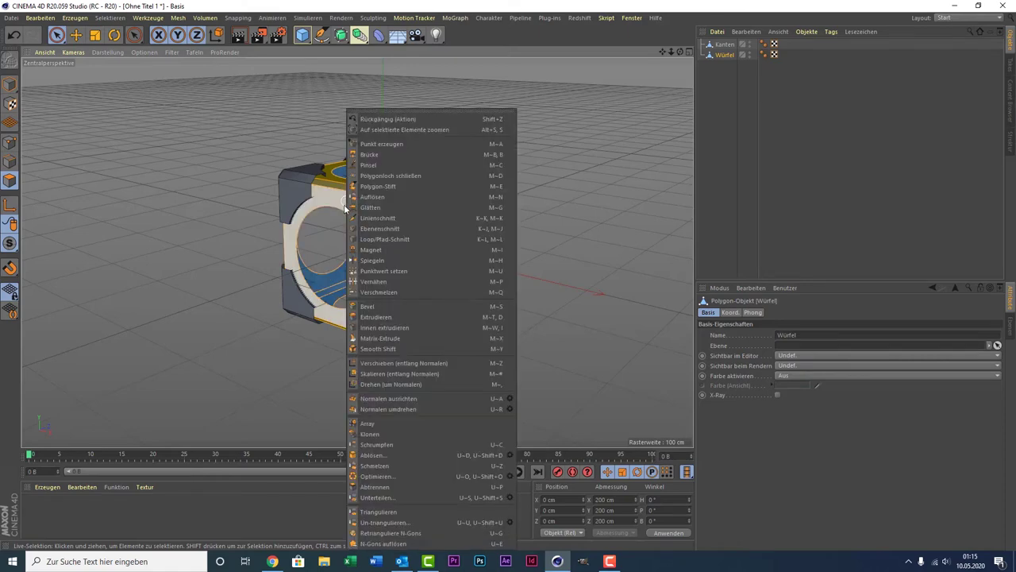
{"action": "left_click", "coordinate": [376, 318]}
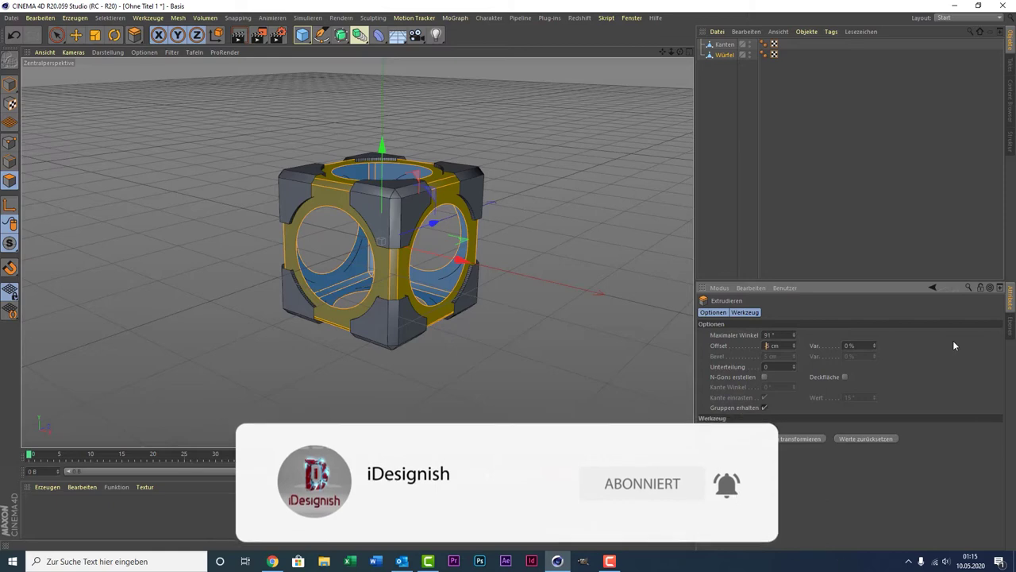
{"action": "type", "text": "-5"}
{"action": "left_click", "coordinate": [721, 438]}
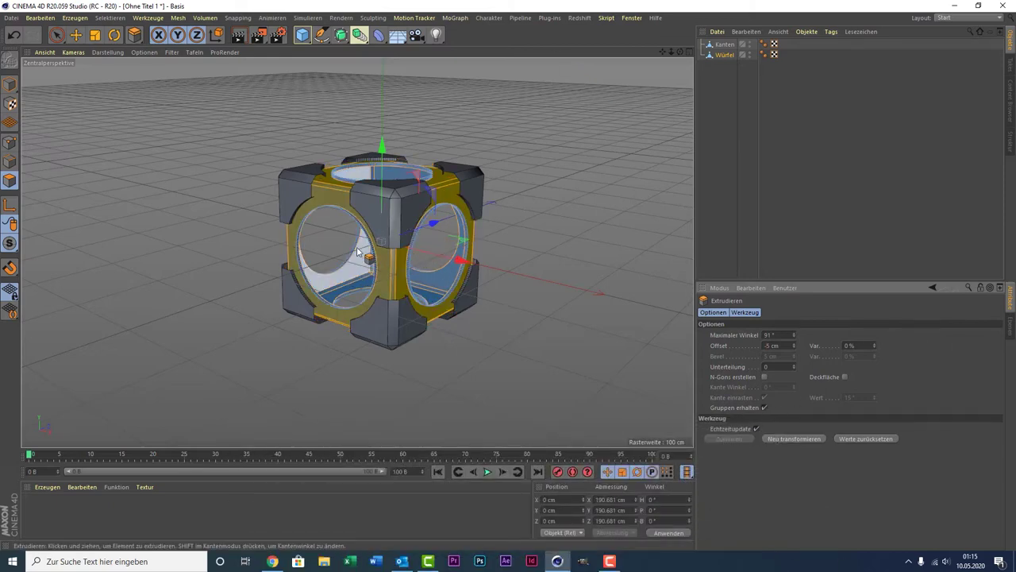
{"action": "scroll", "coordinate": [361, 194], "scroll_direction": "up", "scroll_amount": 1}
{"action": "scroll", "coordinate": [356, 195], "scroll_direction": "up", "scroll_amount": 1}
{"action": "scroll", "coordinate": [357, 195], "scroll_direction": "up", "scroll_amount": 1}
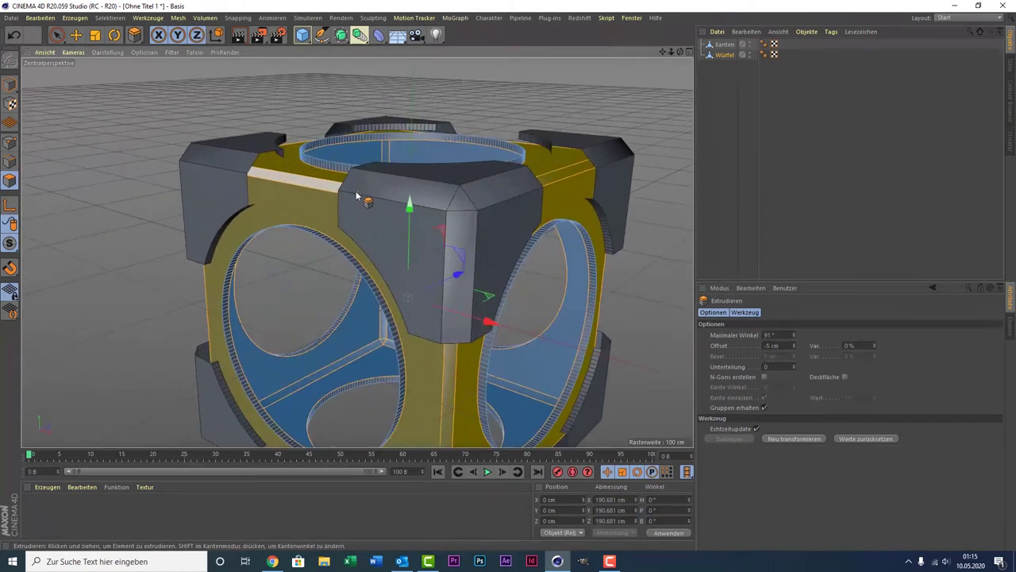
{"action": "scroll", "coordinate": [357, 195], "scroll_direction": "up", "scroll_amount": 1}
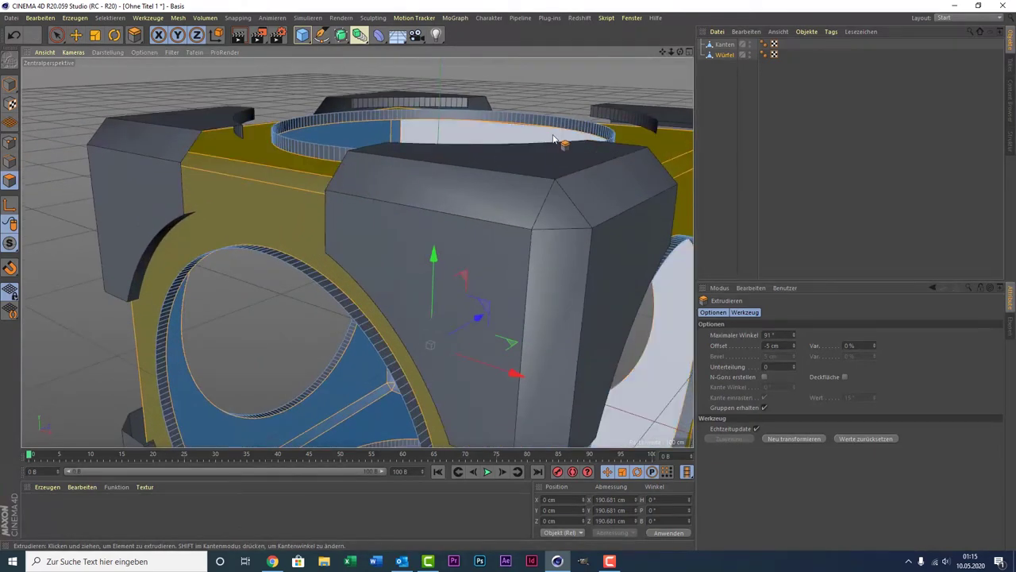
{"action": "scroll", "coordinate": [563, 148], "scroll_direction": "down", "scroll_amount": 3}
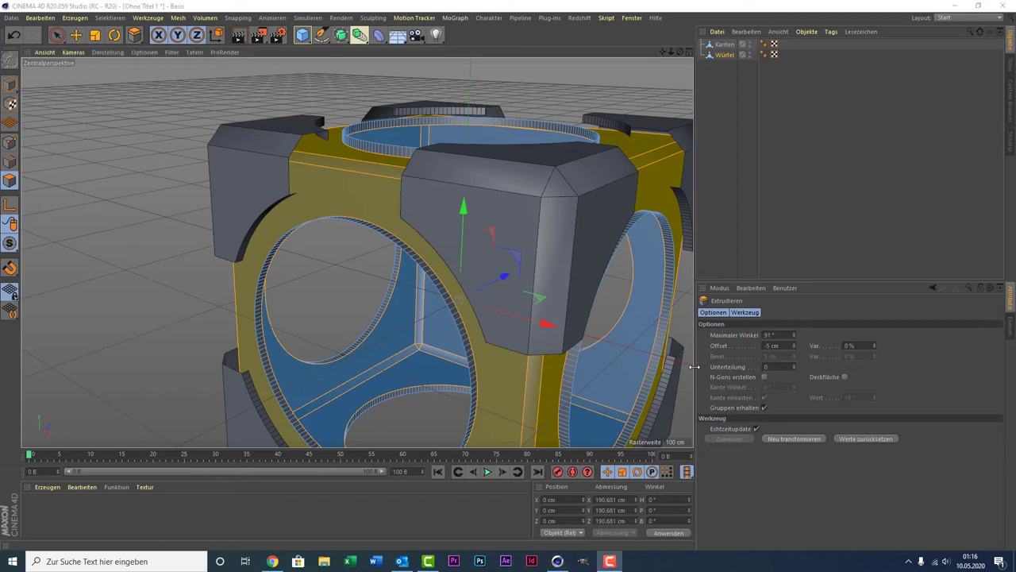
{"action": "left_click", "coordinate": [844, 377]}
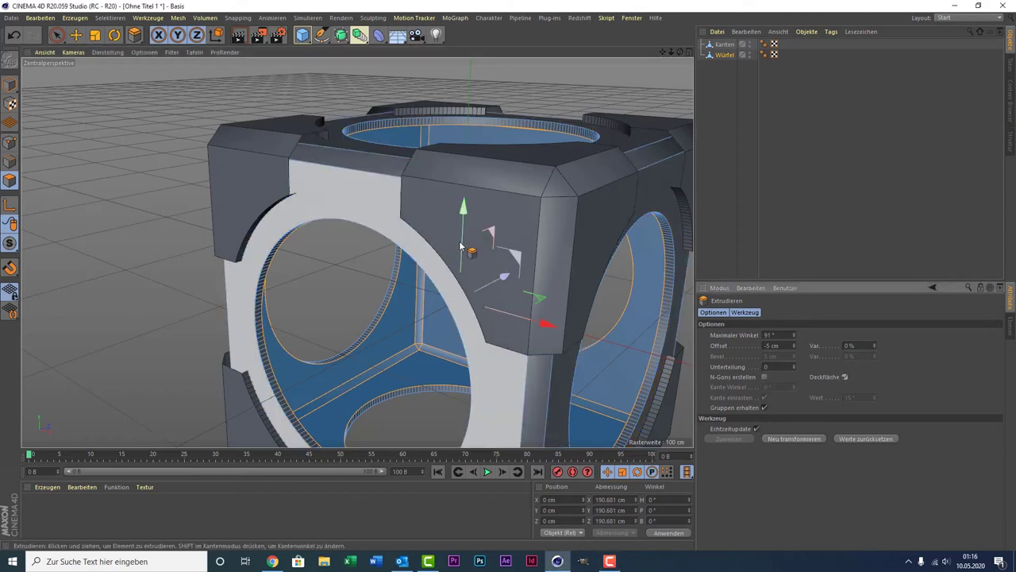
Orbit and pan around the extruded cube to check the result.
{"action": "left_click_drag", "start_coordinate": [386, 169], "coordinate": [512, 253], "text": "alt"}
{"action": "scroll", "coordinate": [512, 253], "scroll_direction": "down", "scroll_amount": 5}
{"action": "left_click_drag", "start_coordinate": [570, 277], "coordinate": [567, 268], "text": "alt"}
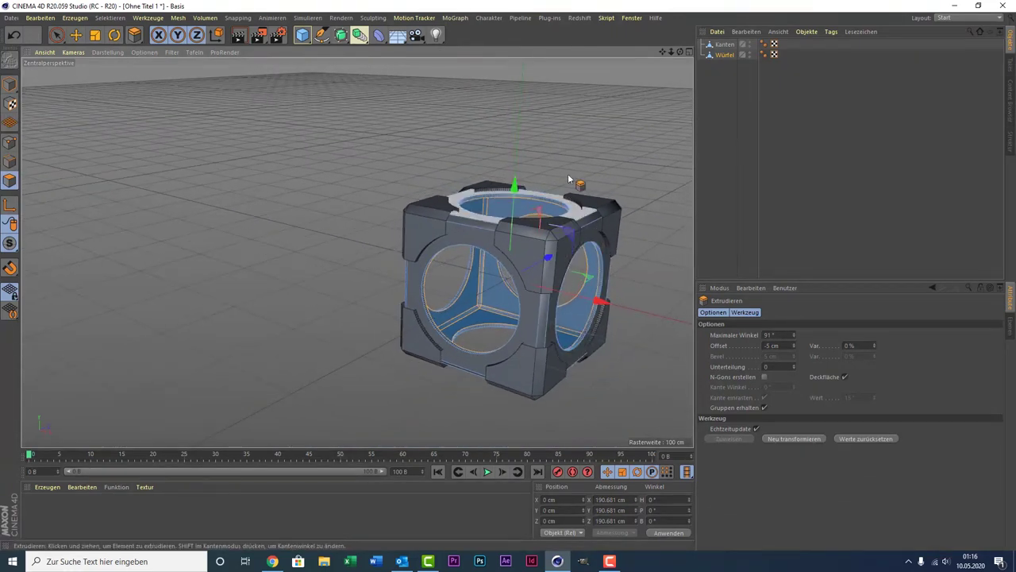
{"action": "left_click_drag", "start_coordinate": [662, 55], "coordinate": [497, 302]}
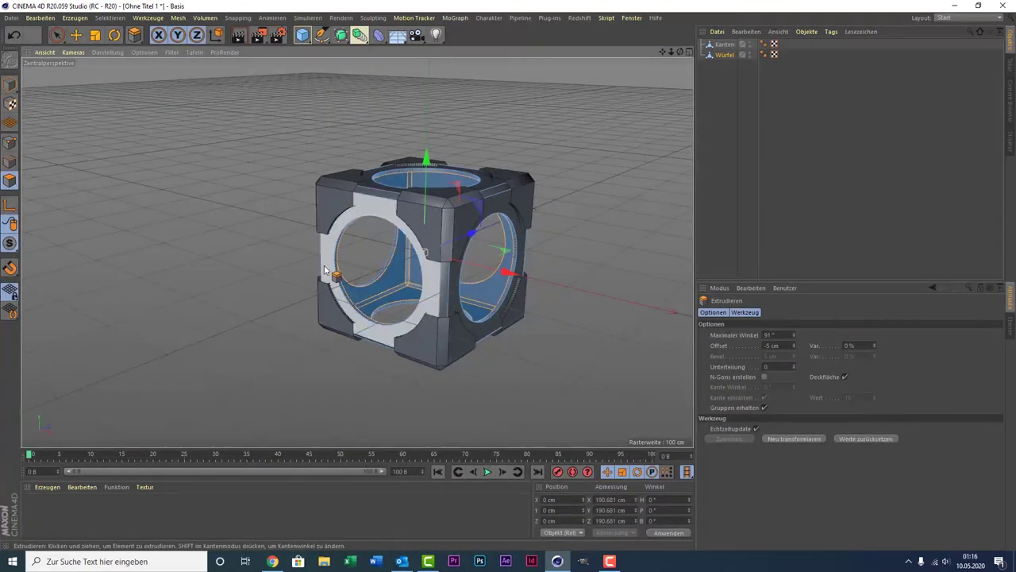
{"action": "left_click", "coordinate": [326, 270]}
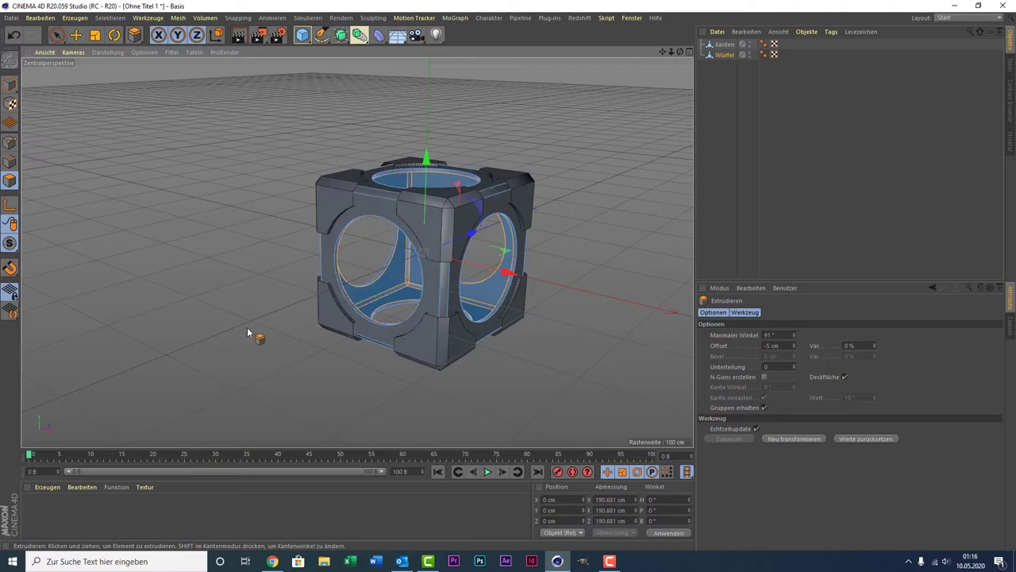
Add a new Würfel and scale it into a 6.025 × 241.048 × 364.926 cm slab.
{"action": "left_click", "coordinate": [303, 34]}
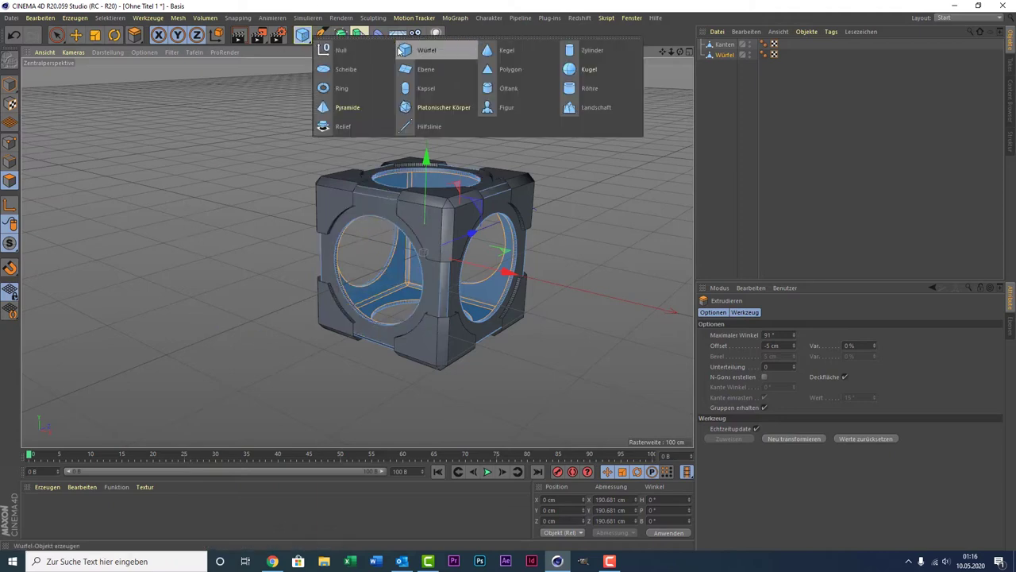
{"action": "left_click", "coordinate": [419, 52]}
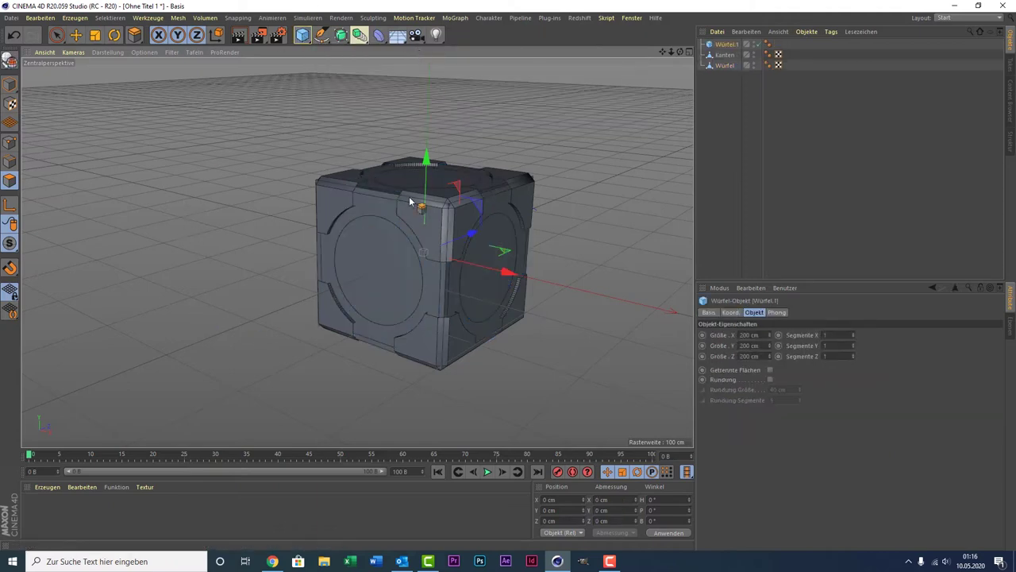
{"action": "left_click", "coordinate": [10, 85]}
{"action": "left_click", "coordinate": [57, 34]}
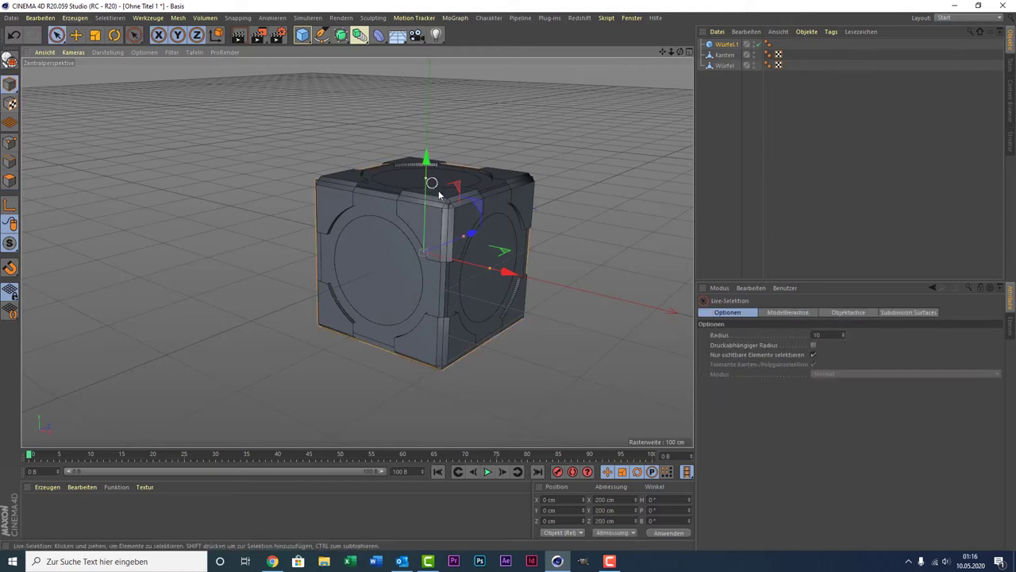
{"action": "mouse_move", "coordinate": [489, 271]}
{"action": "left_mouse_down"}
{"action": "mouse_move", "coordinate": [428, 247]}
{"action": "mouse_move", "coordinate": [494, 235]}
{"action": "left_mouse_up"}
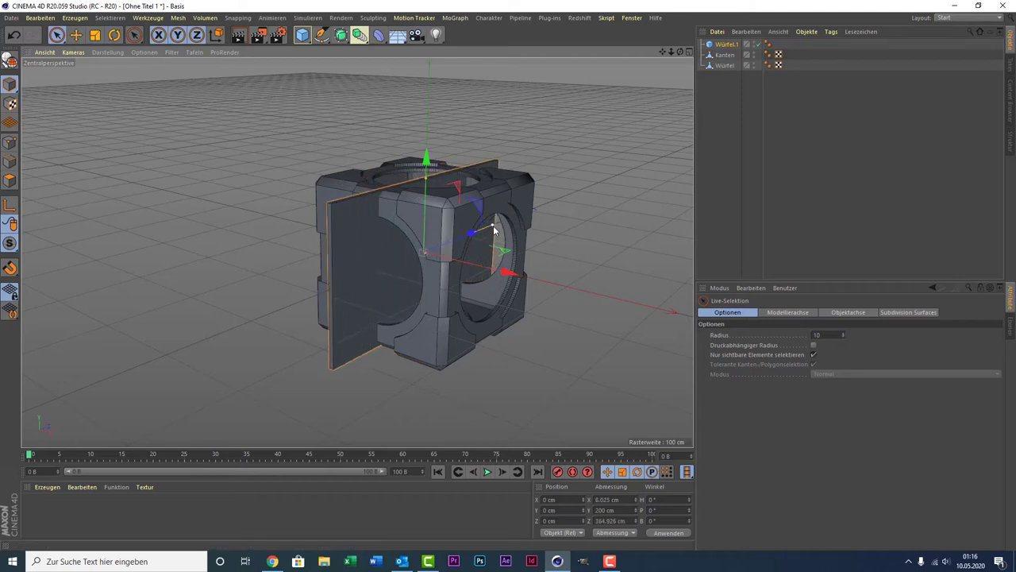
{"action": "left_click_drag", "start_coordinate": [429, 183], "coordinate": [430, 160]}
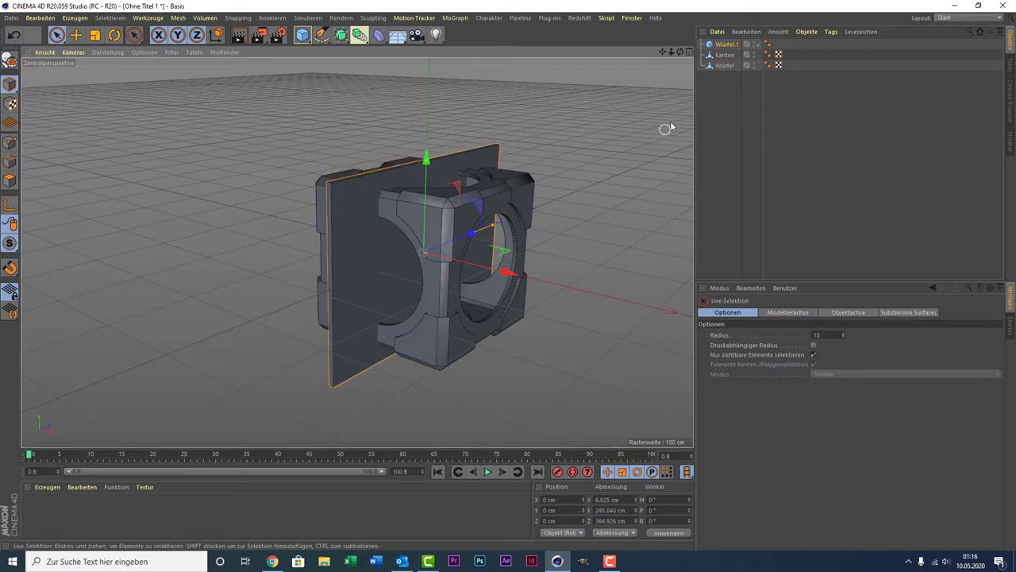
Duplicate slab Würfel.1 and rotate the copy 90° in bank so it lies flat.
{"action": "left_click", "coordinate": [722, 46]}
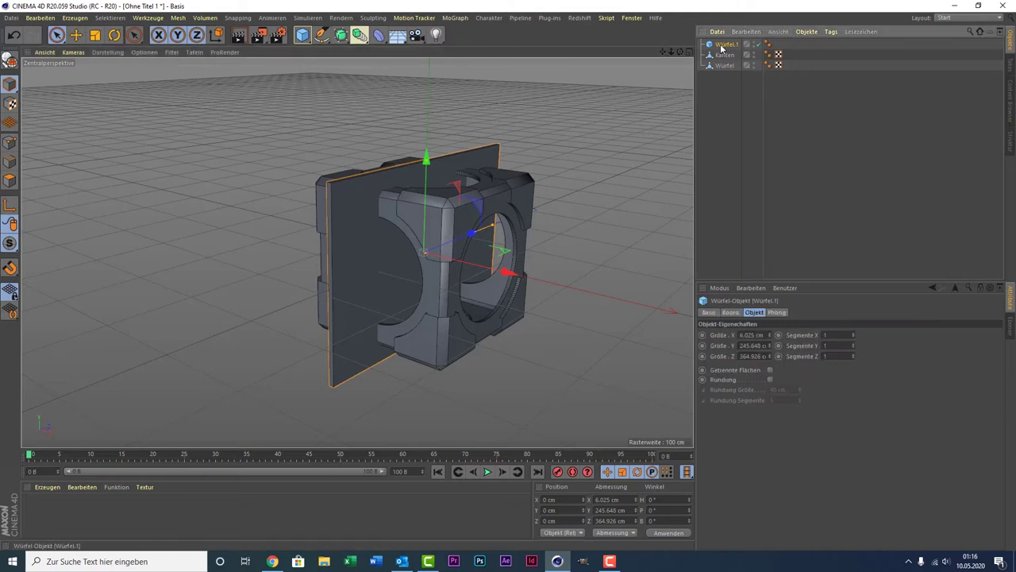
{"action": "key", "text": "ctrl+c"}
{"action": "key", "text": "ctrl+v"}
{"action": "left_click", "coordinate": [665, 510]}
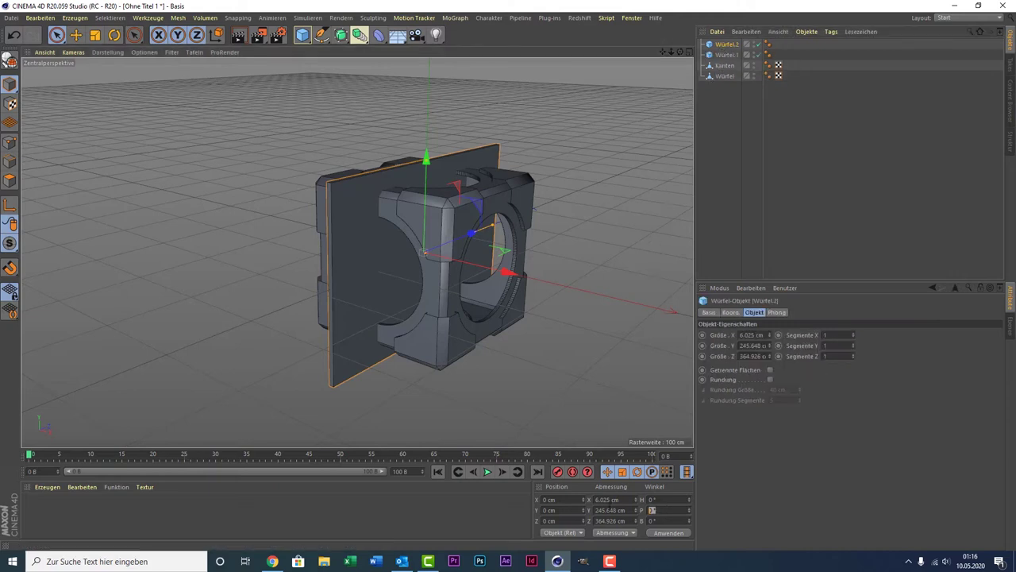
{"action": "type", "text": "90"}
{"action": "key", "text": "Return"}
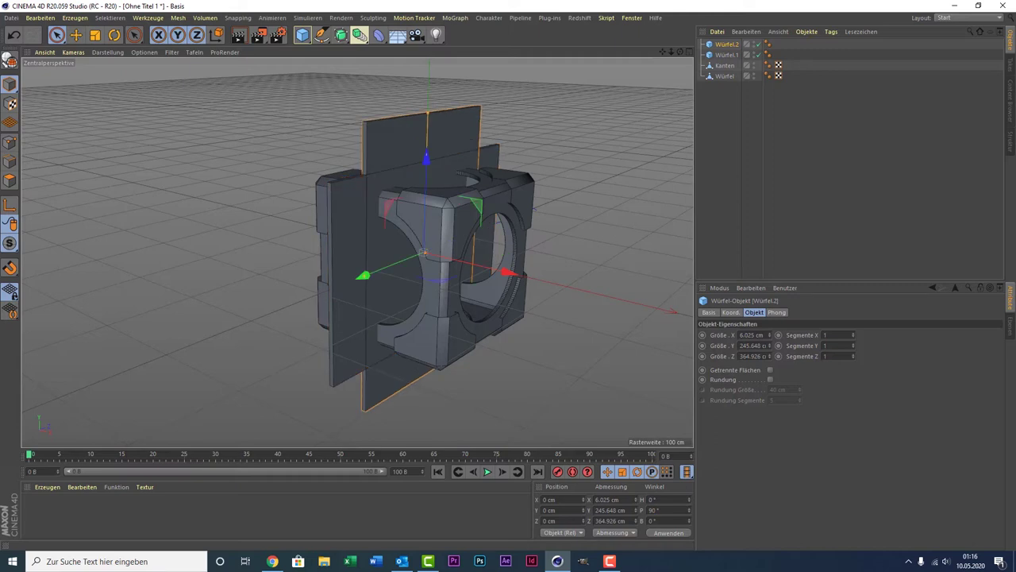
{"action": "key", "text": "ctrl+z"}
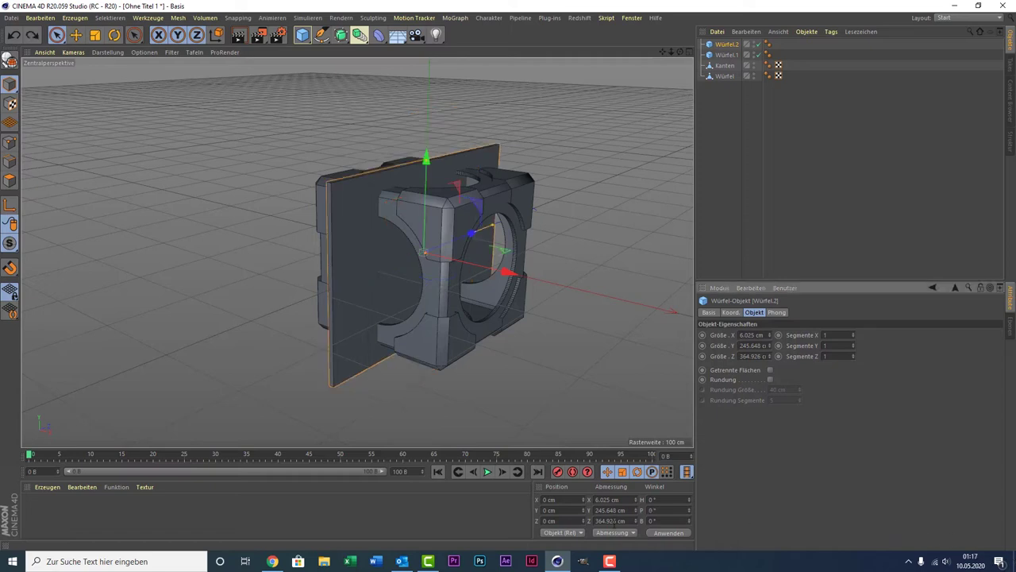
{"action": "left_click", "coordinate": [652, 520]}
{"action": "type", "text": "90"}
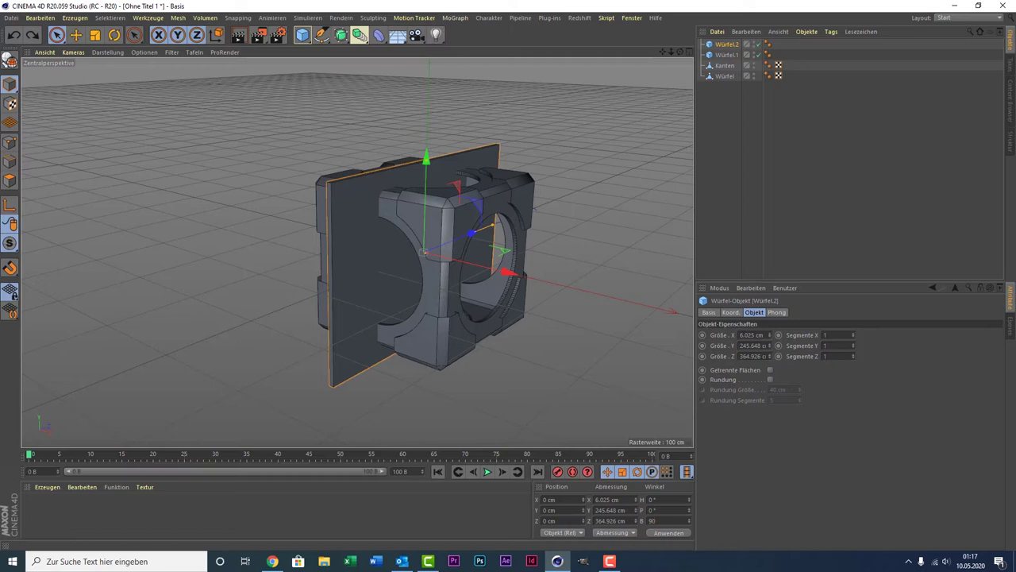
{"action": "key", "text": "Return"}
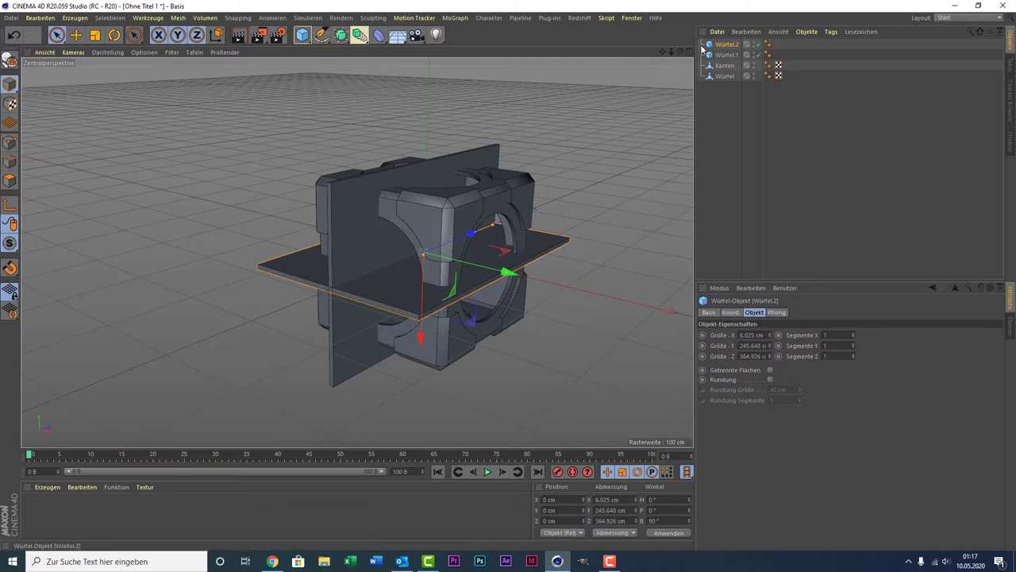
Duplicate the flat slab and rotate it 90° in pitch so it stands upright.
{"action": "key", "text": "ctrl+c"}
{"action": "key", "text": "ctrl+v"}
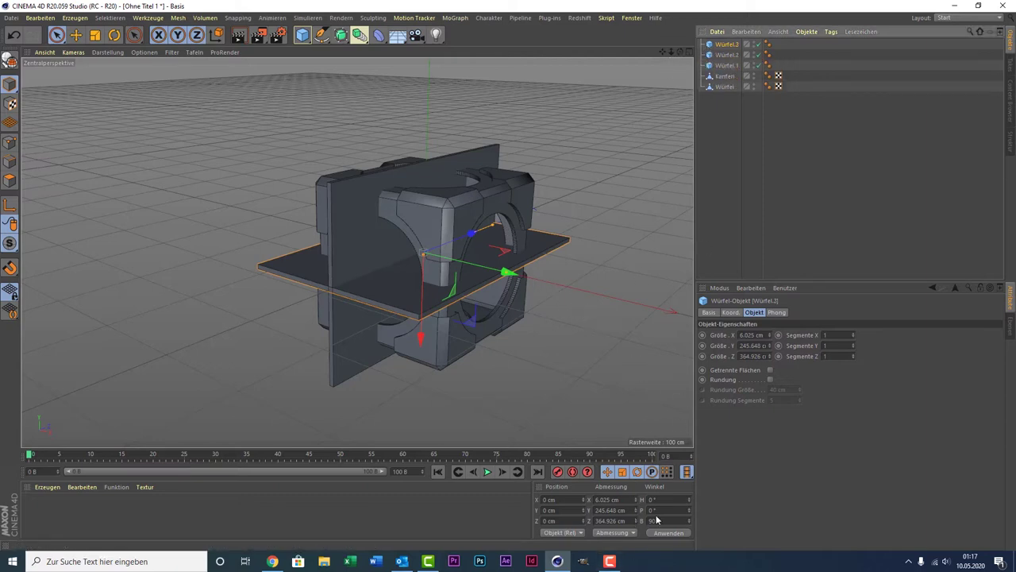
{"action": "left_click", "coordinate": [653, 510]}
{"action": "type", "text": "90"}
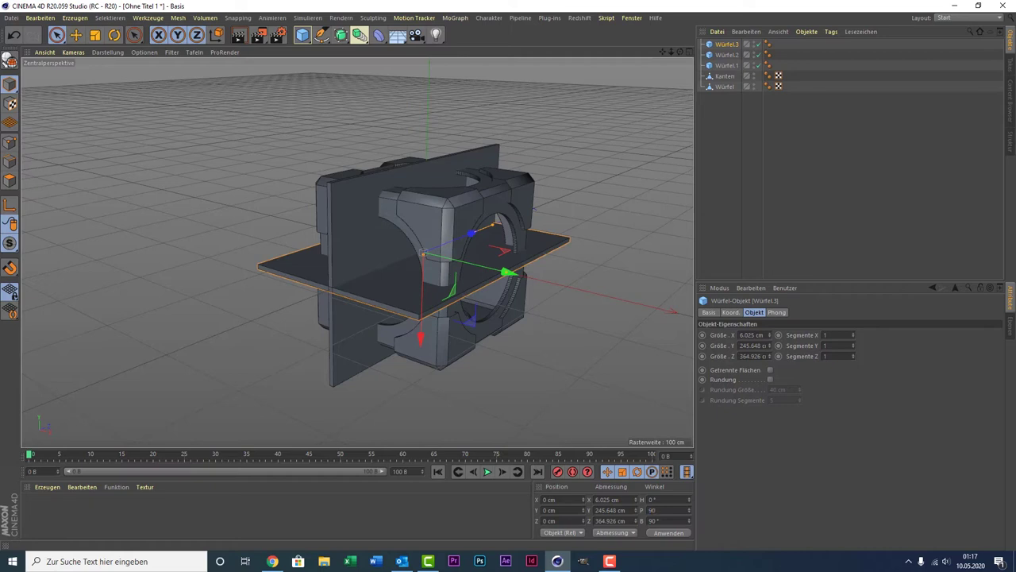
{"action": "key", "text": "Return"}
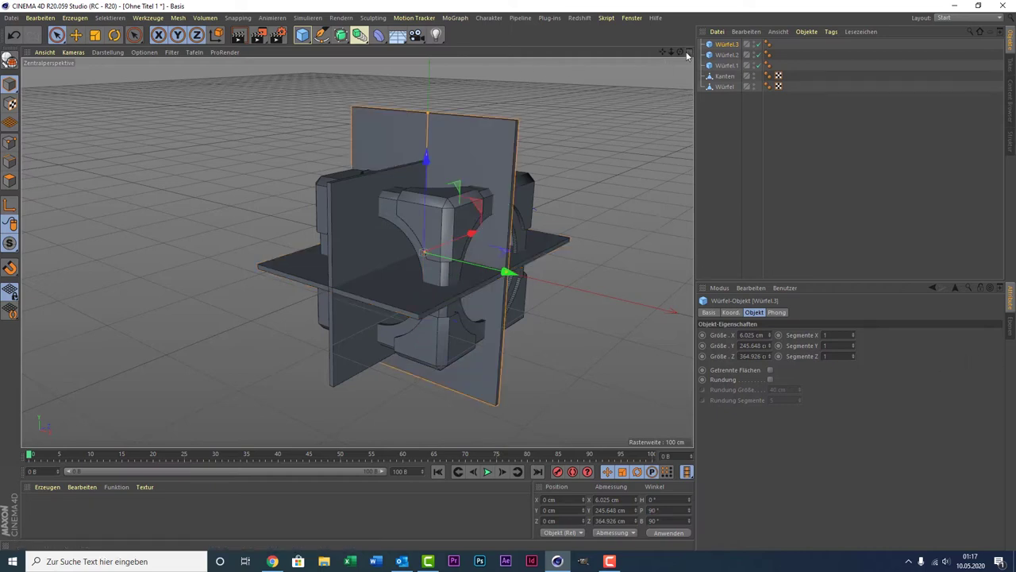
{"action": "left_click_drag", "start_coordinate": [681, 55], "coordinate": [667, 72]}
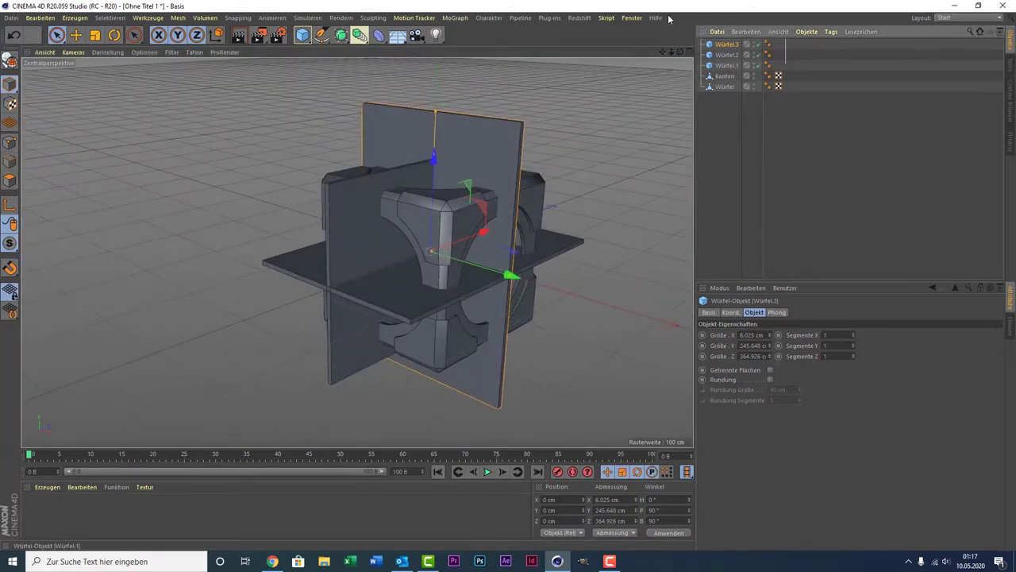
{"action": "left_click", "coordinate": [768, 45]}
Merge the three slabs and place them with Kanten and Würfel under a new Boole.
{"action": "right_click", "coordinate": [724, 46]}
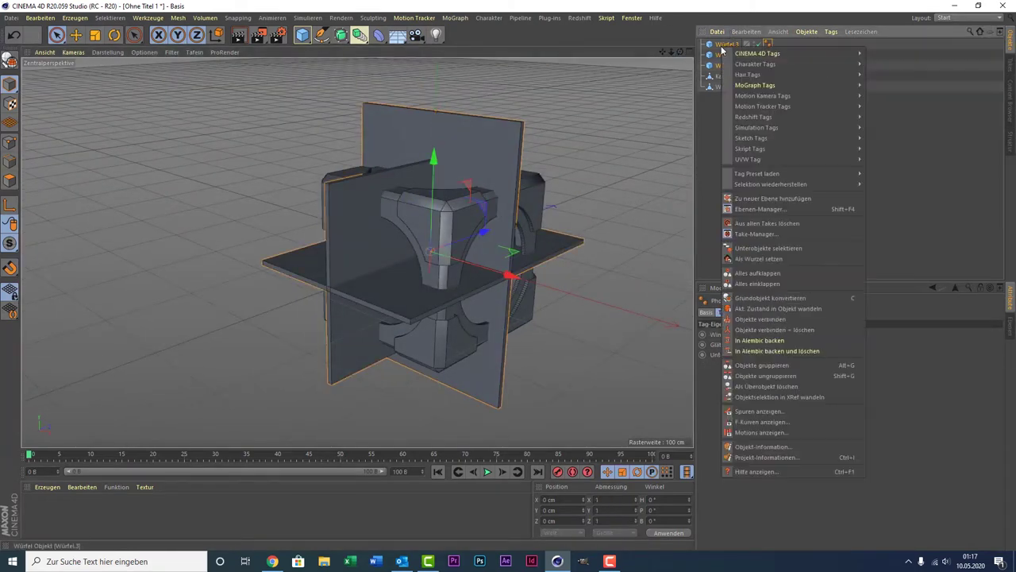
{"action": "left_click", "coordinate": [774, 329]}
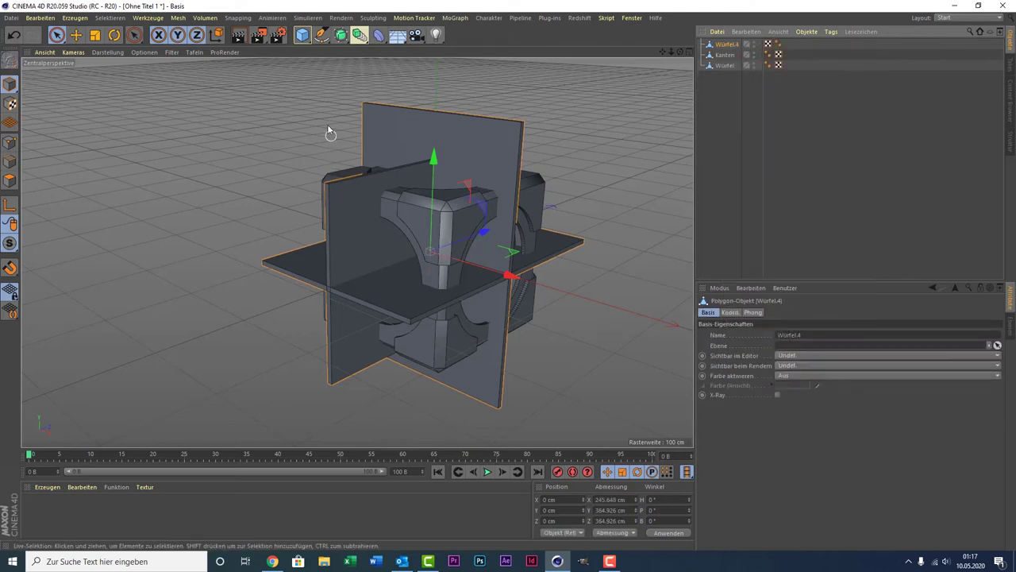
{"action": "left_click", "coordinate": [359, 35]}
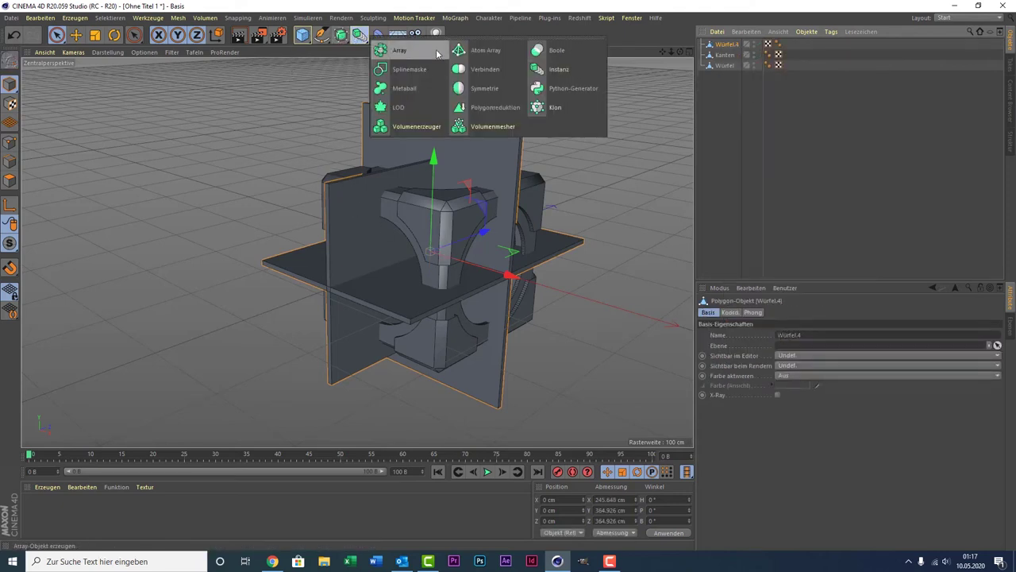
{"action": "left_click", "coordinate": [559, 50]}
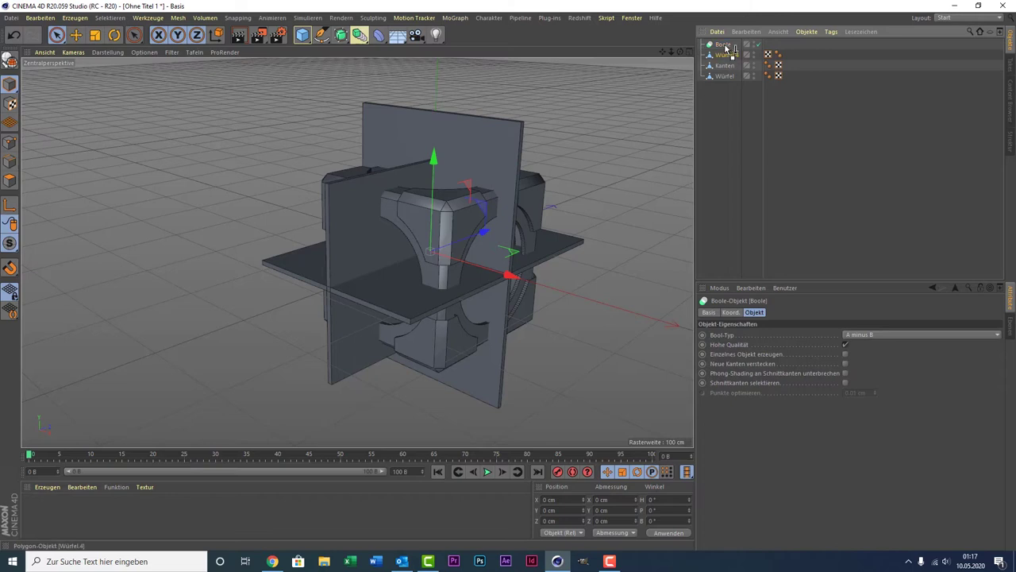
{"action": "left_click_drag", "start_coordinate": [727, 49], "coordinate": [723, 46]}
{"action": "left_click", "coordinate": [728, 66]}
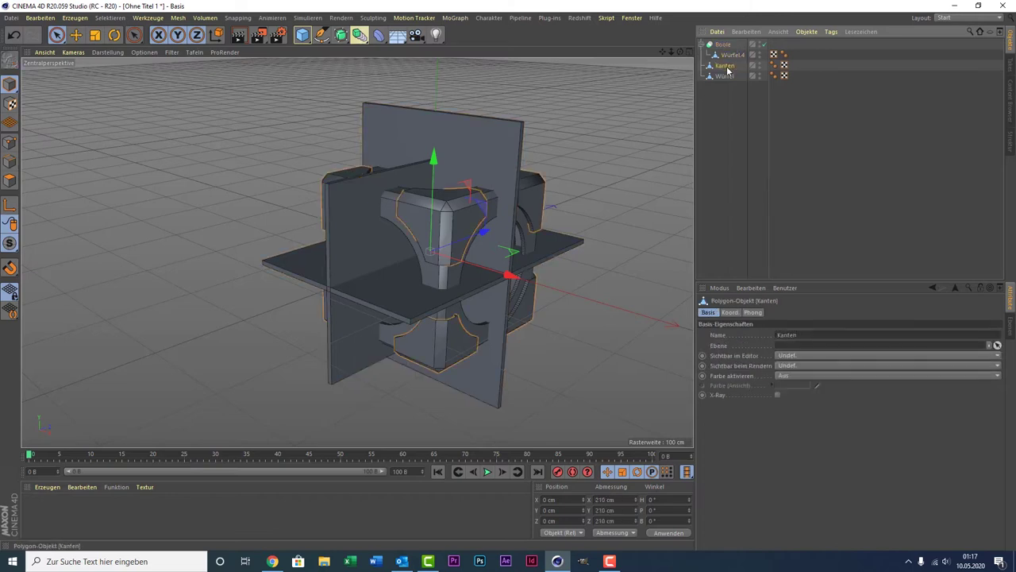
{"action": "left_click", "coordinate": [725, 76]}
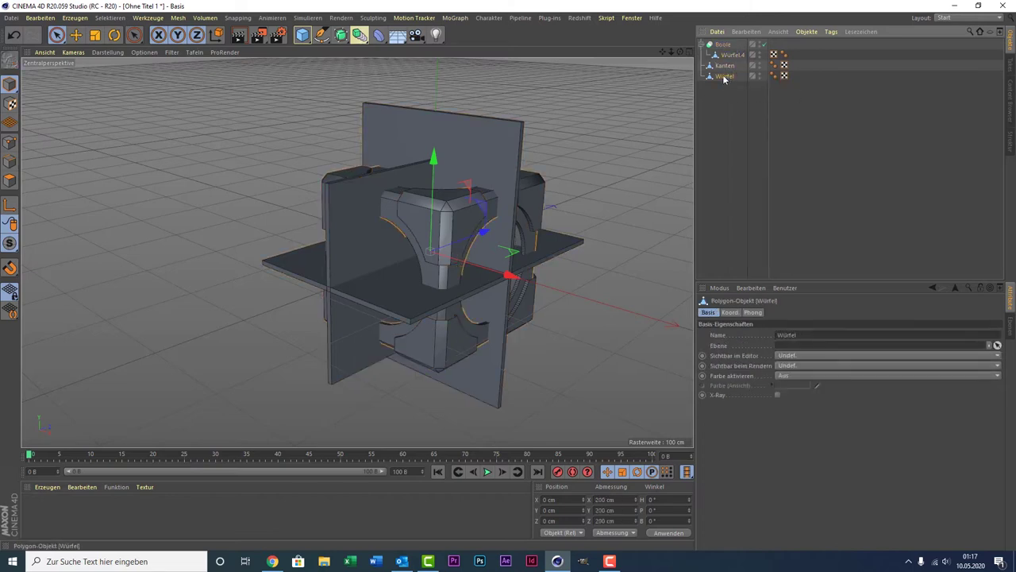
{"action": "left_click_drag", "start_coordinate": [727, 61], "coordinate": [729, 51]}
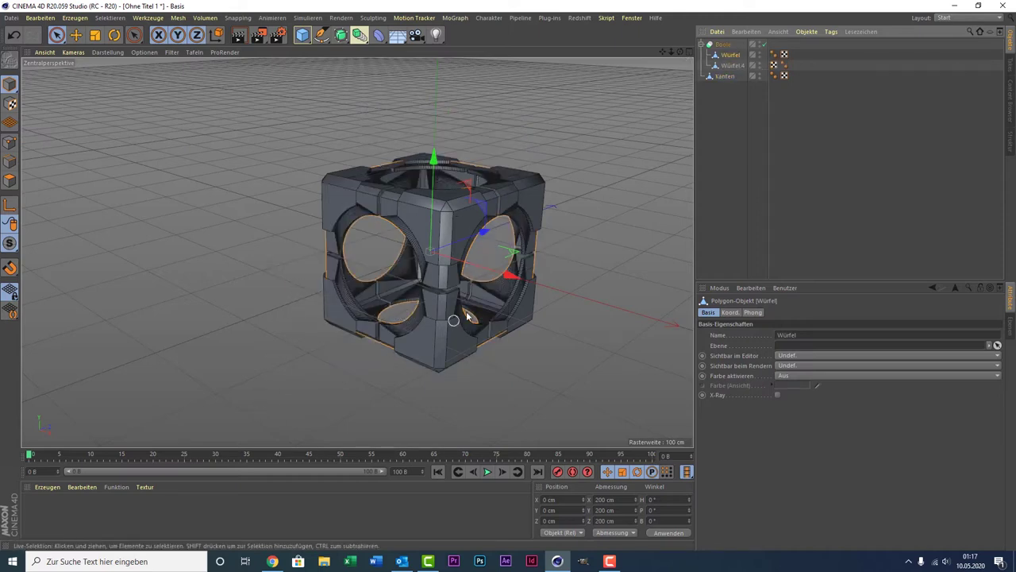
Make the Boole editable, delete the slab mesh Würfel.4 and the empty Boole null.
{"action": "left_click", "coordinate": [723, 45]}
{"action": "key", "text": "c"}
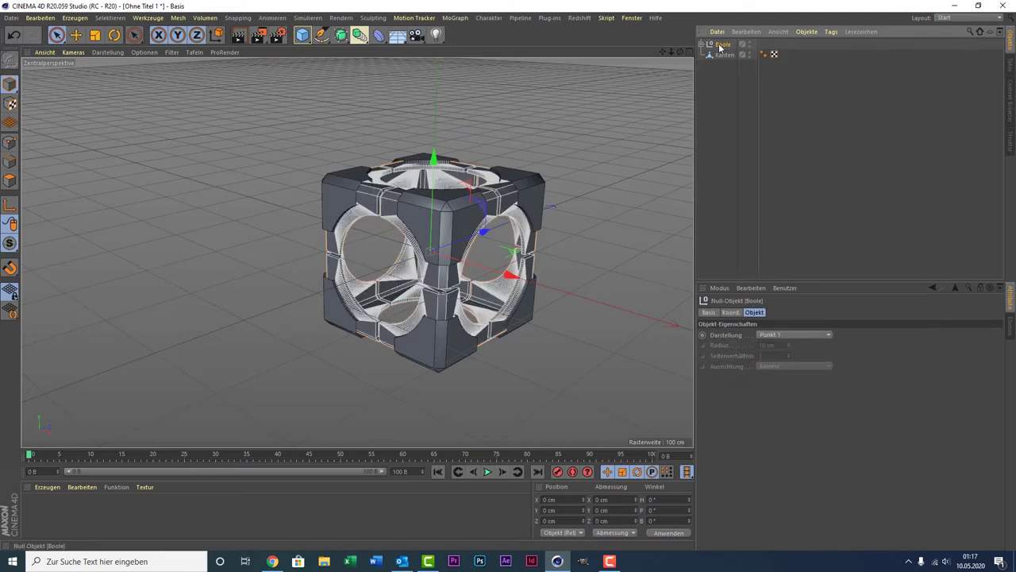
{"action": "left_click", "coordinate": [702, 45]}
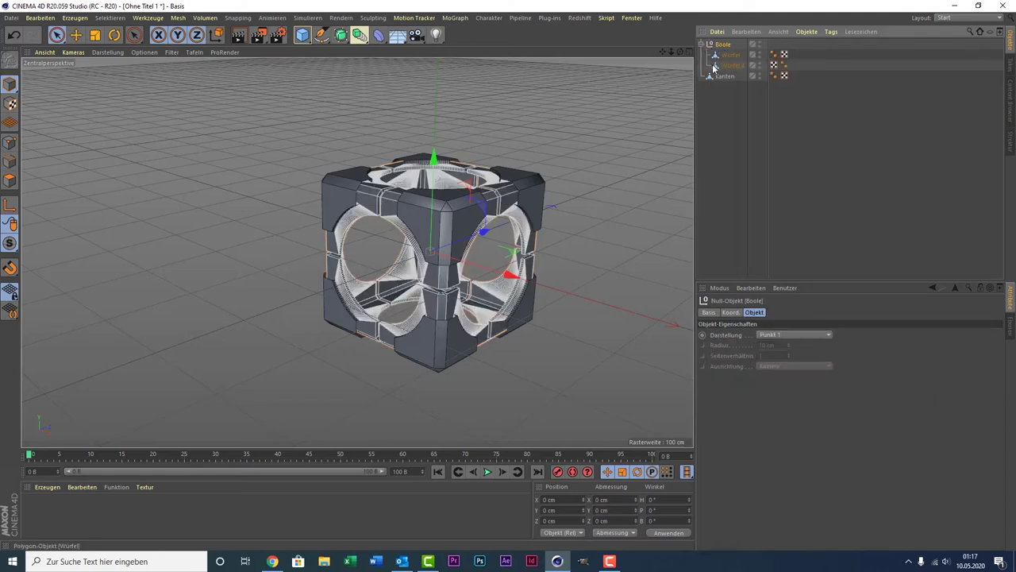
{"action": "left_click", "coordinate": [713, 65]}
{"action": "key", "text": "Delete"}
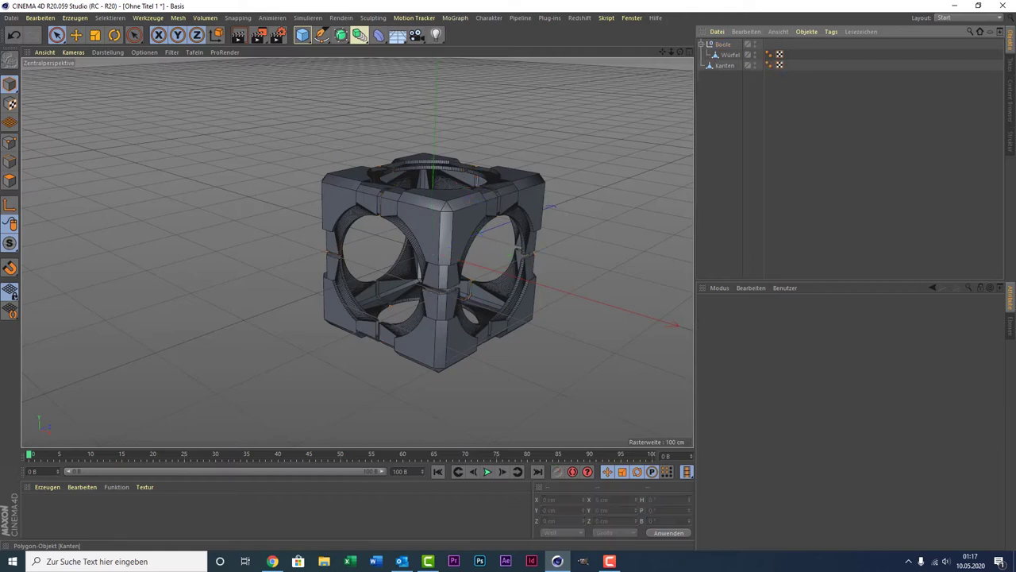
{"action": "left_click_drag", "start_coordinate": [725, 54], "coordinate": [727, 75]}
{"action": "left_click", "coordinate": [724, 45]}
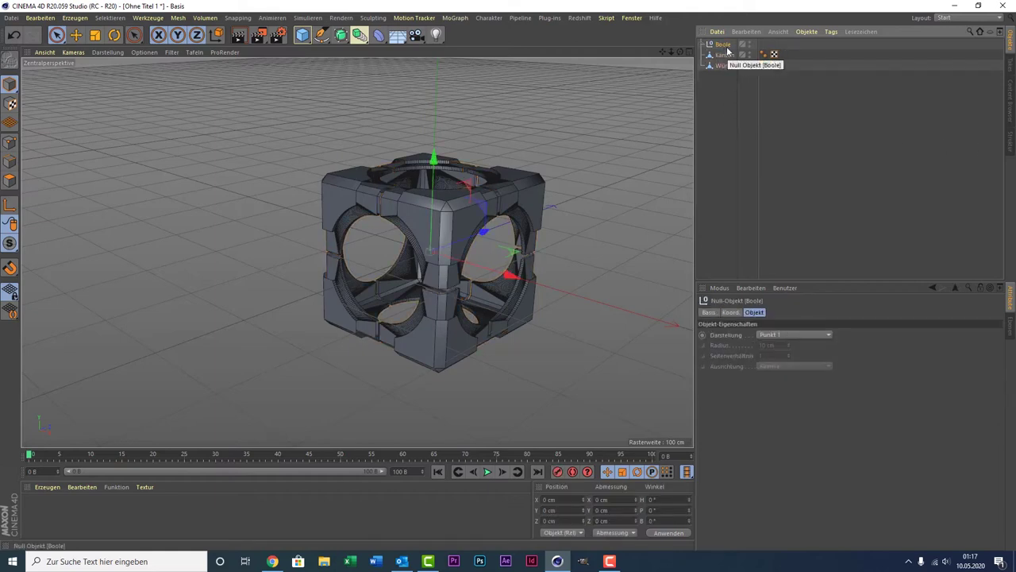
{"action": "key", "text": "Delete"}
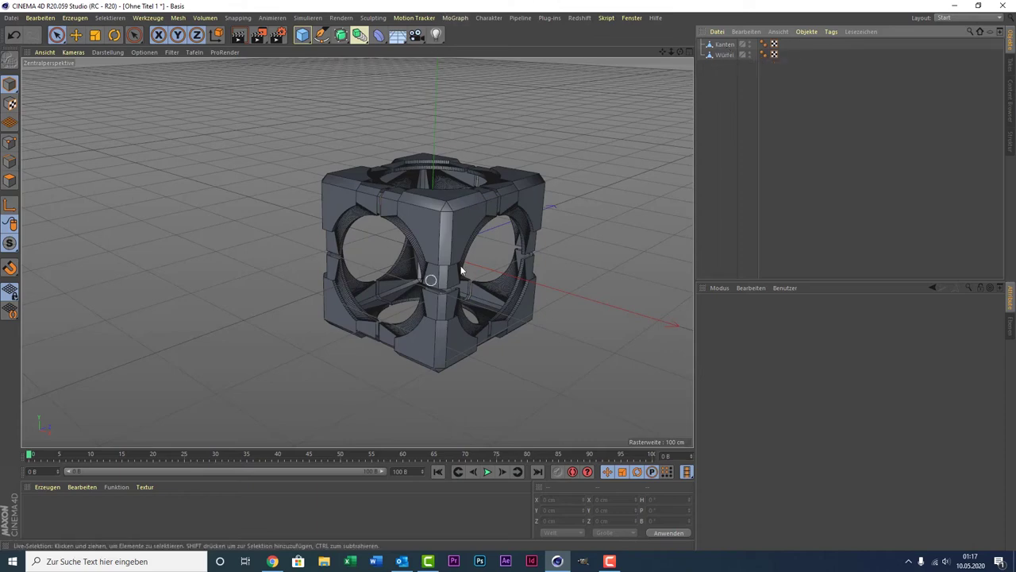
{"action": "left_click_drag", "start_coordinate": [680, 50], "coordinate": [680, 50]}
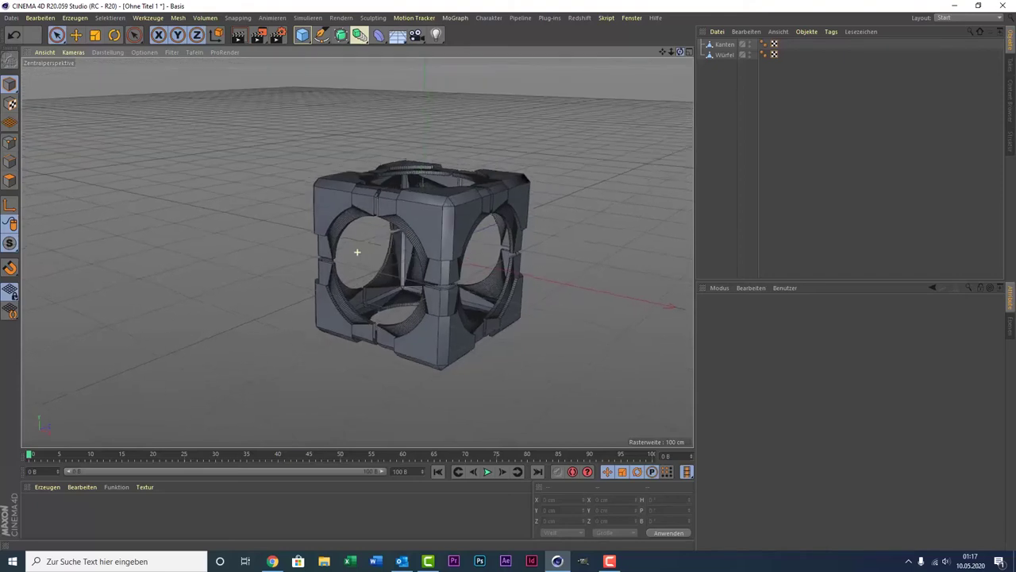
Add a 100-segment Kugel inside the cube and select it with Kanten and Würfel.
{"action": "left_click", "coordinate": [303, 37]}
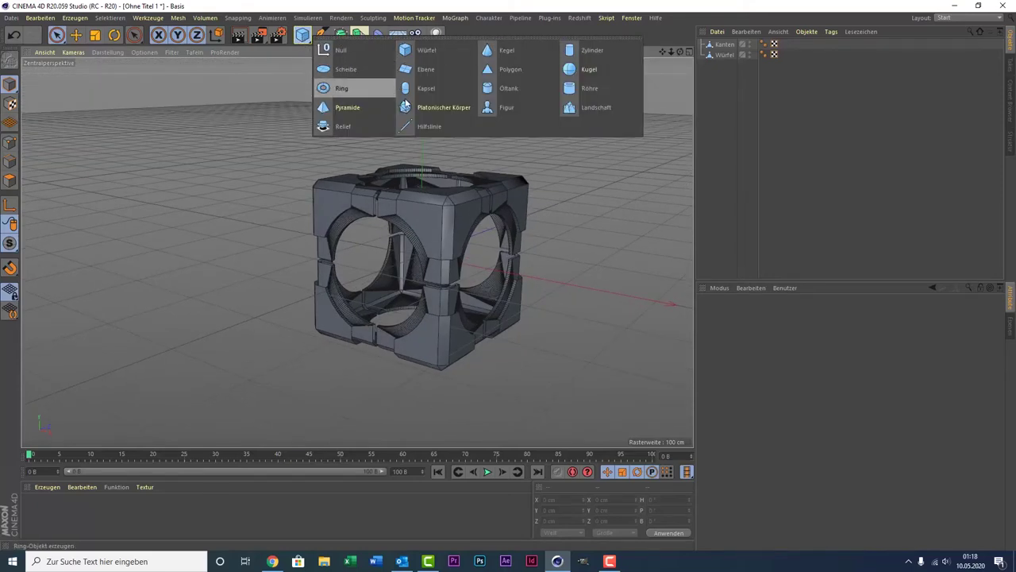
{"action": "left_click", "coordinate": [565, 69]}
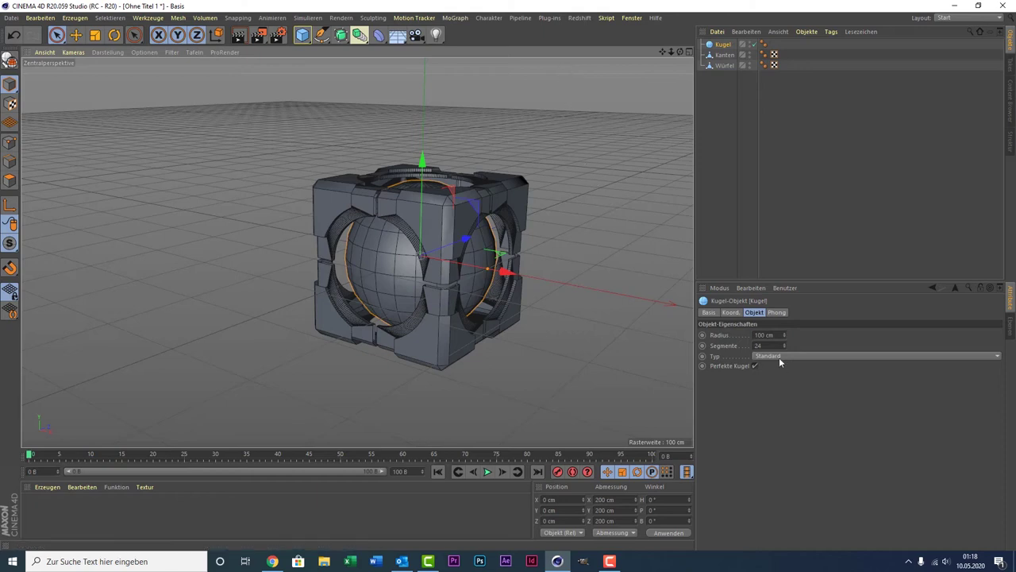
{"action": "left_click", "coordinate": [759, 346]}
{"action": "type", "text": "100"}
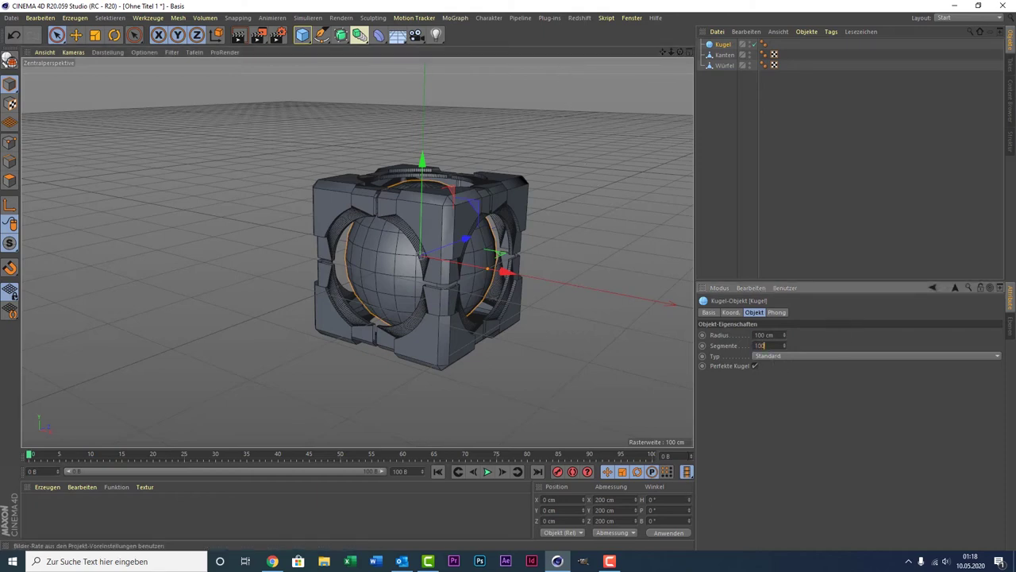
{"action": "key", "text": "Return"}
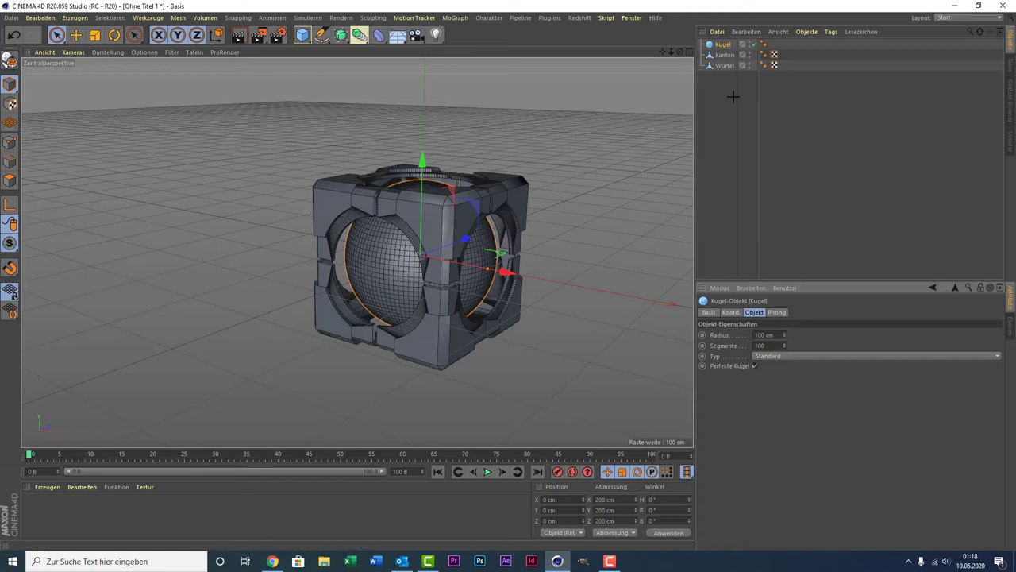
{"action": "left_click_drag", "start_coordinate": [735, 91], "coordinate": [721, 26]}
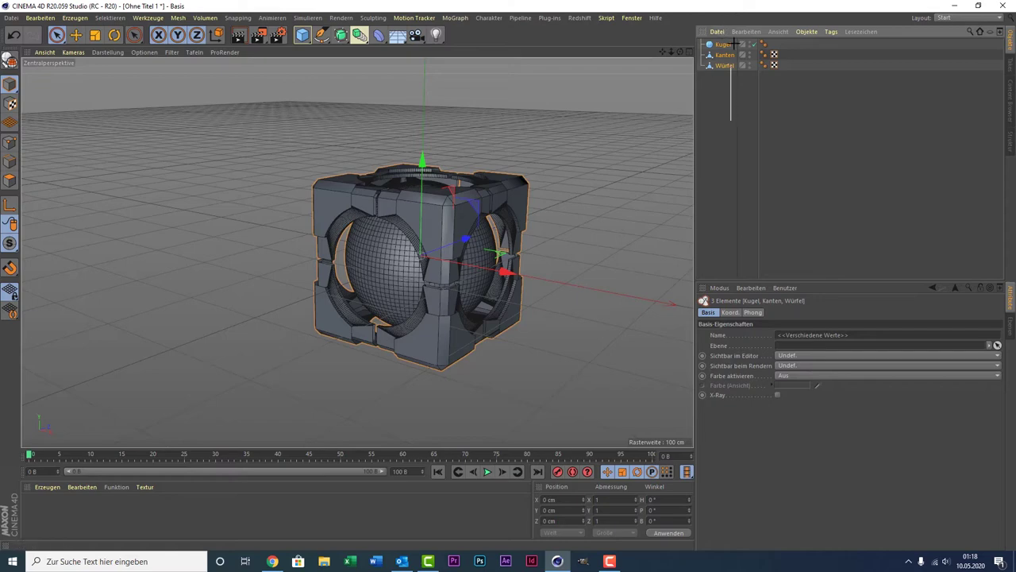
Group Kugel, Kanten and Würfel with Alt+G and name the null 'Reflection Cube'.
{"action": "key", "text": "alt+g"}
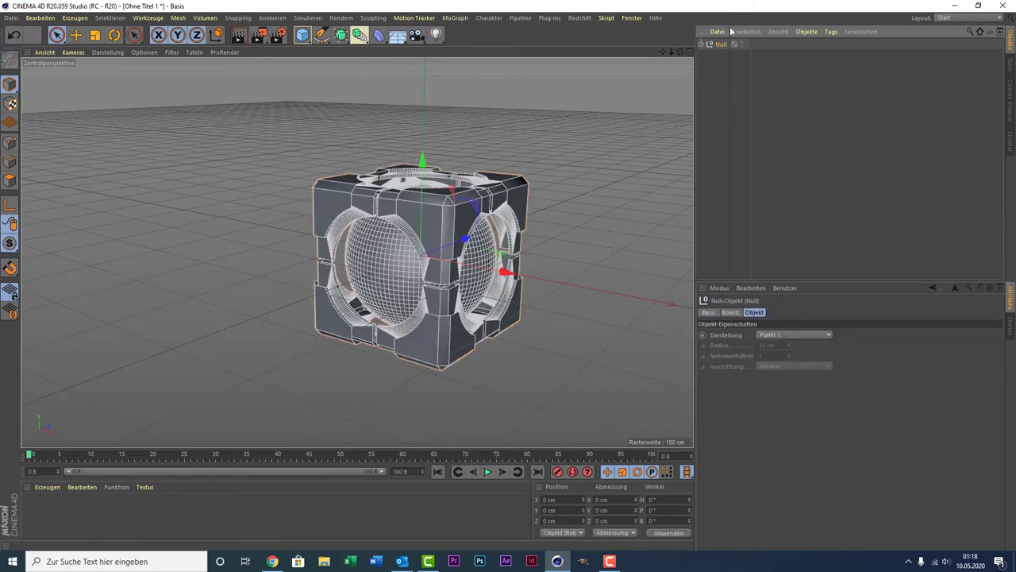
{"action": "double_click", "coordinate": [721, 45]}
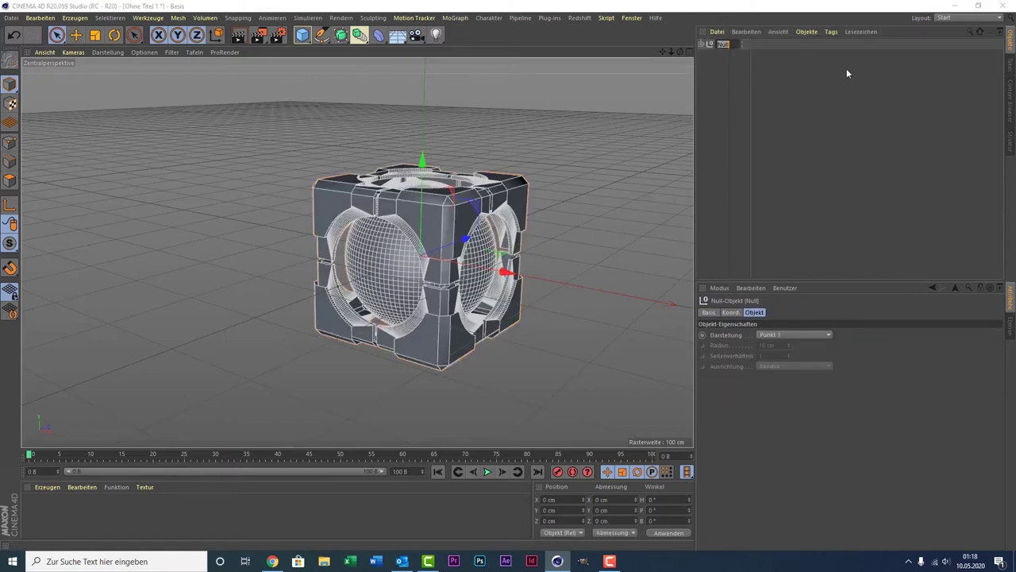
{"action": "type", "text": "Refl"}
{"action": "type", "text": "ection"}
{"action": "type", "text": " Cube"}
{"action": "key", "text": "Return"}
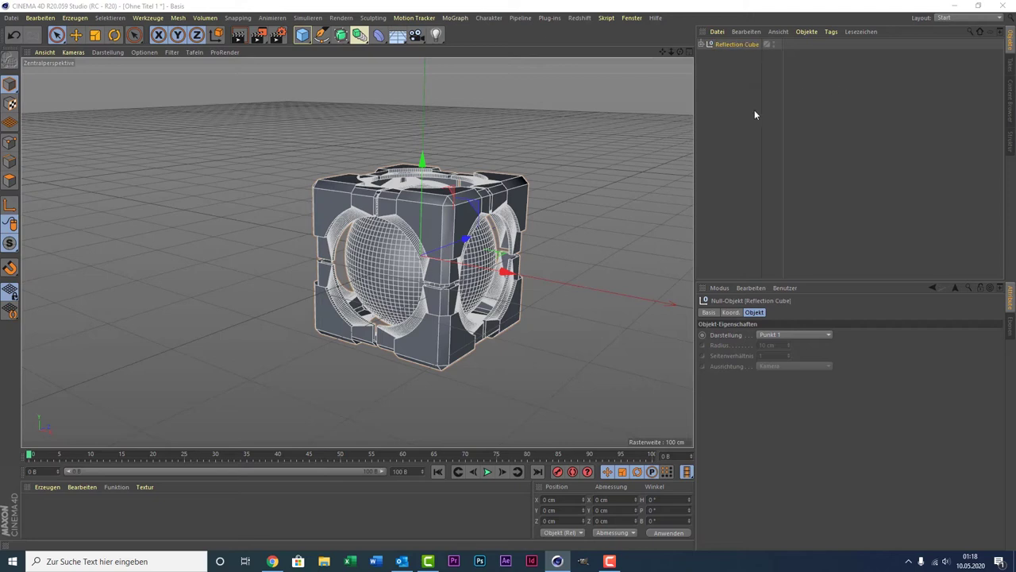
{"action": "left_click", "coordinate": [305, 37]}
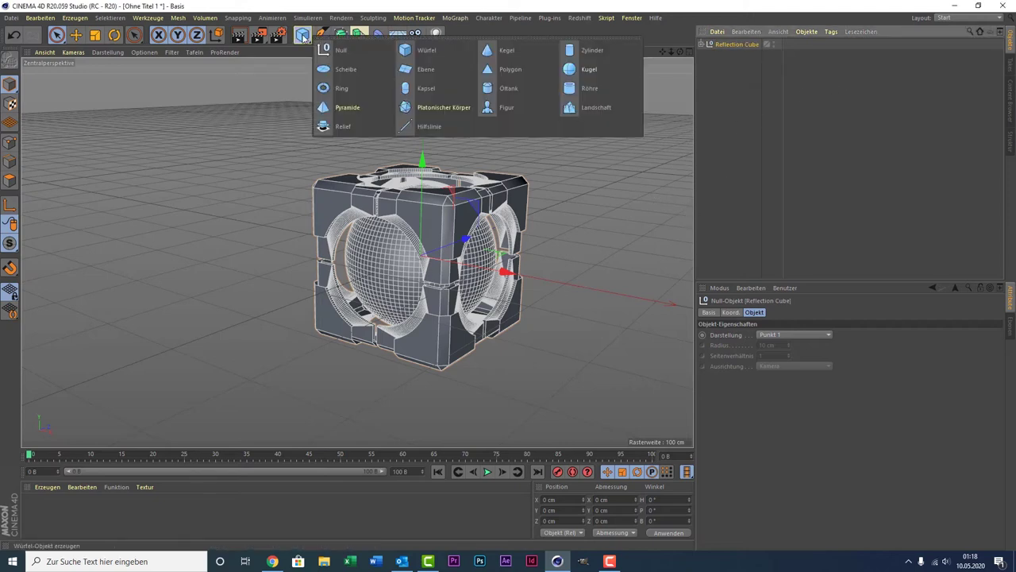
Add a floor Würfel and scale it to 8139 × 132.6 × 8139 cm below the model.
{"action": "left_click", "coordinate": [441, 50]}
{"action": "left_click_drag", "start_coordinate": [416, 192], "coordinate": [423, 253]}
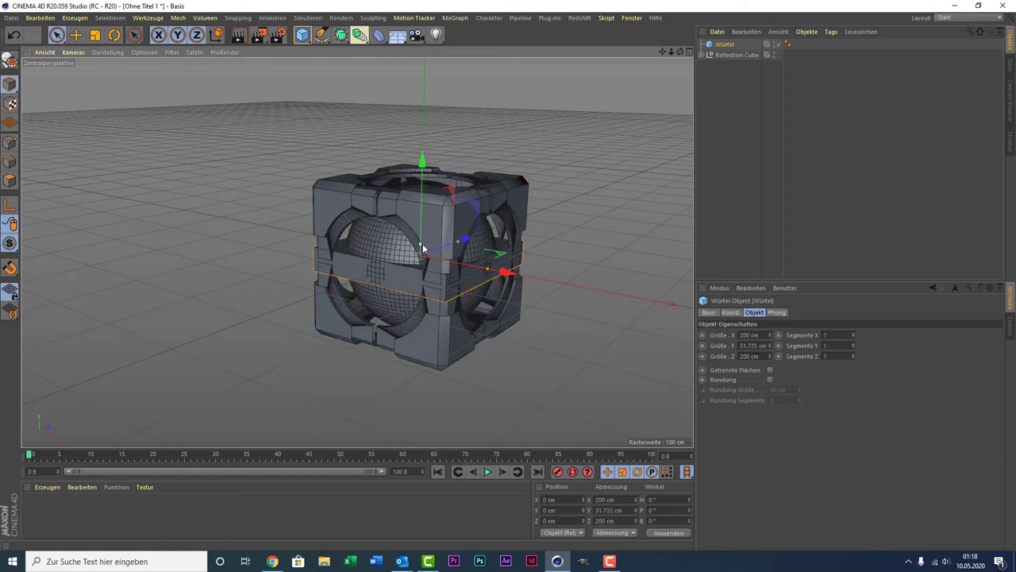
{"action": "left_click_drag", "start_coordinate": [422, 238], "coordinate": [422, 337]}
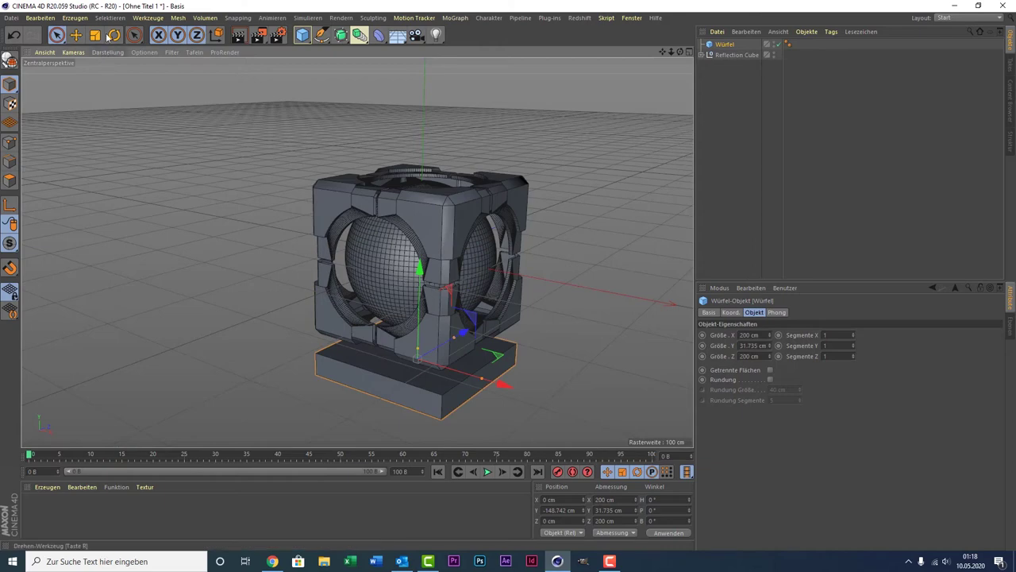
{"action": "left_click", "coordinate": [95, 34]}
{"action": "mouse_move", "coordinate": [238, 270]}
{"action": "left_mouse_down"}
{"action": "mouse_move", "coordinate": [333, 274]}
{"action": "mouse_move", "coordinate": [412, 135]}
{"action": "mouse_move", "coordinate": [399, 295]}
{"action": "left_mouse_up"}
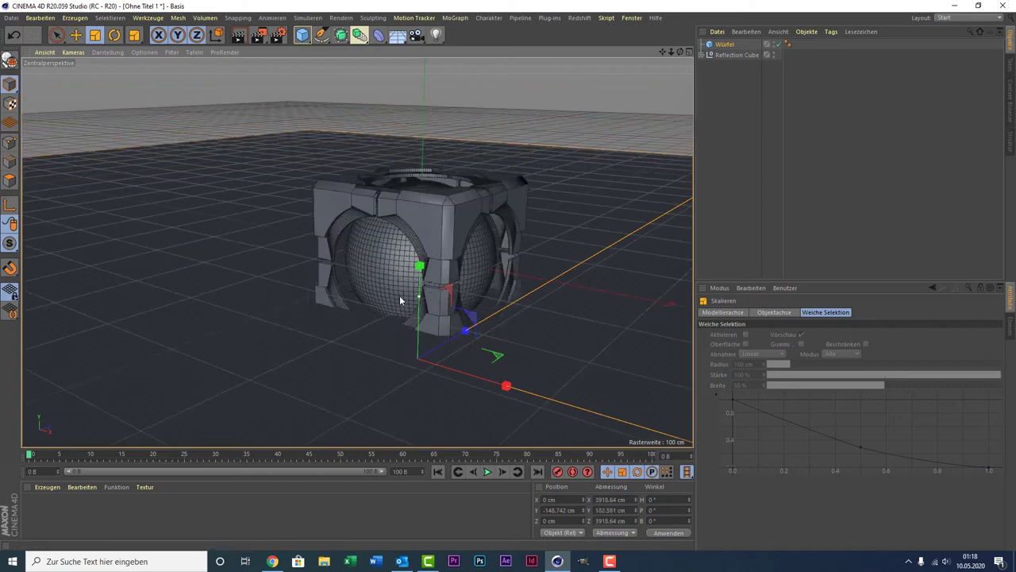
{"action": "key", "text": "9"}
{"action": "key", "text": "t"}
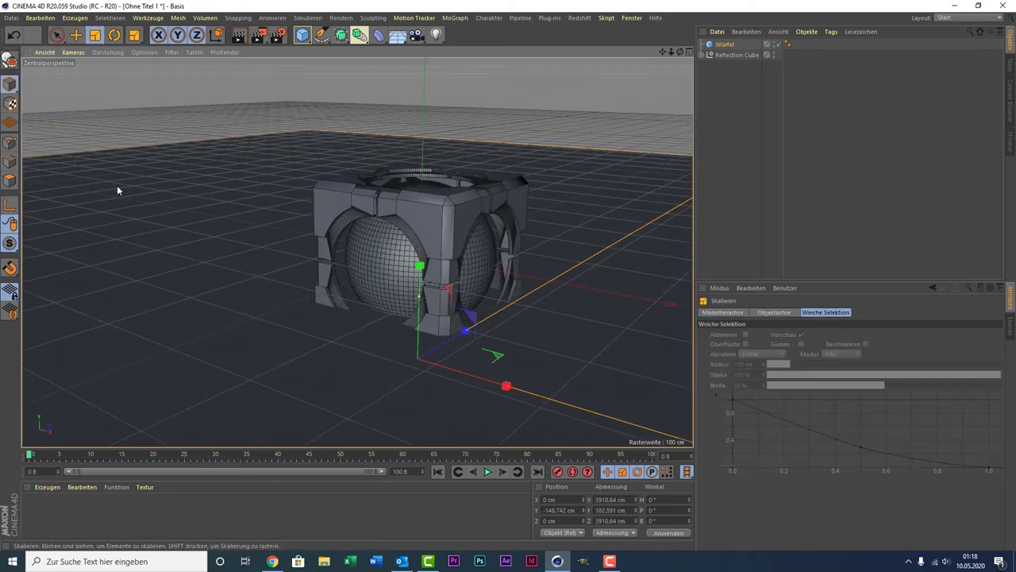
{"action": "left_click_drag", "start_coordinate": [117, 185], "coordinate": [120, 195]}
{"action": "key", "text": "9"}
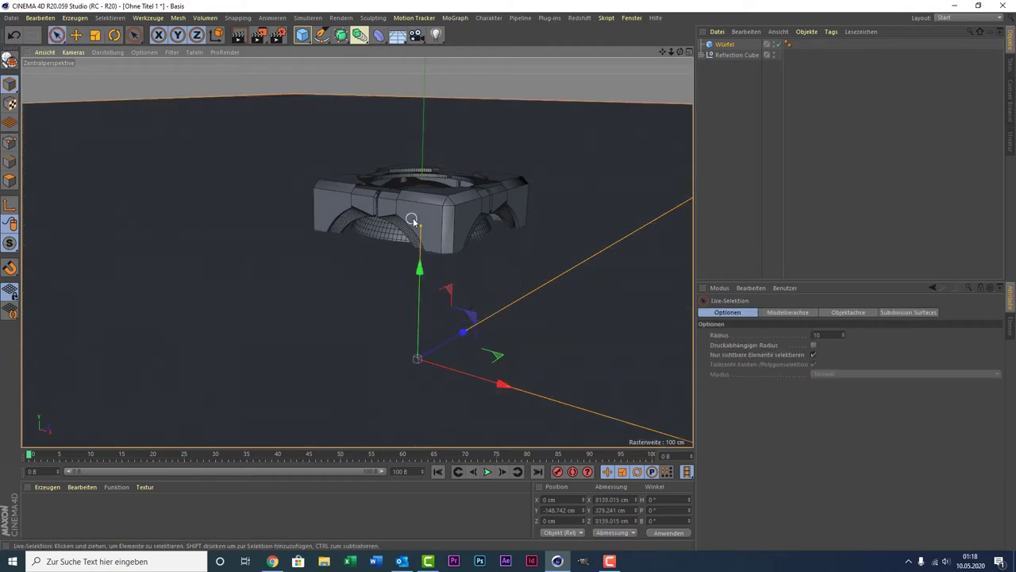
{"action": "left_click_drag", "start_coordinate": [422, 225], "coordinate": [424, 316]}
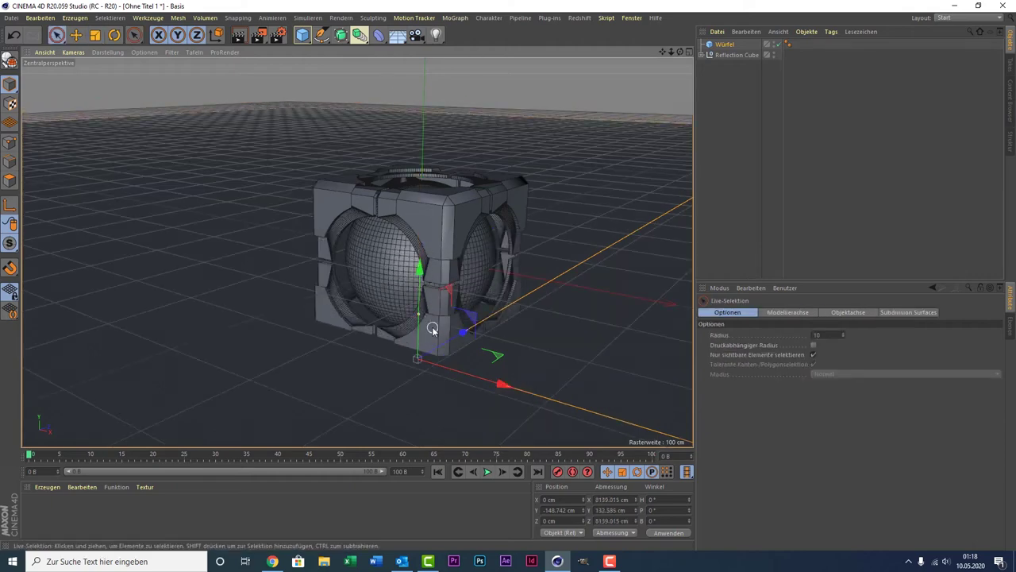
Lift Reflection Cube about 24 cm above the floor using the four-view layout.
{"action": "mouse_move", "coordinate": [679, 52]}
{"action": "left_mouse_down"}
{"action": "mouse_move", "coordinate": [689, 51]}
{"action": "mouse_move", "coordinate": [357, 252]}
{"action": "left_mouse_up"}
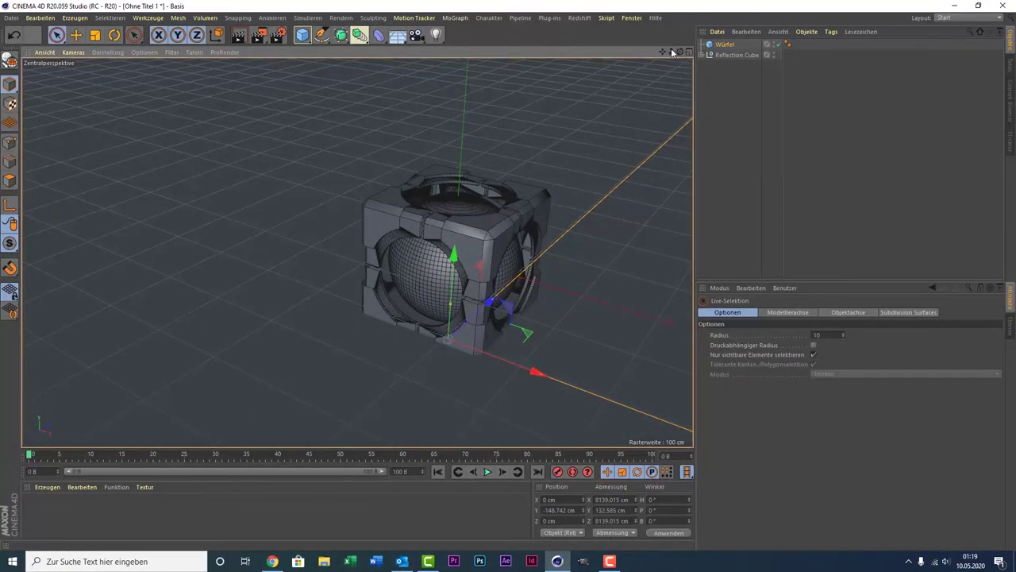
{"action": "left_click_drag", "start_coordinate": [664, 54], "coordinate": [973, 163]}
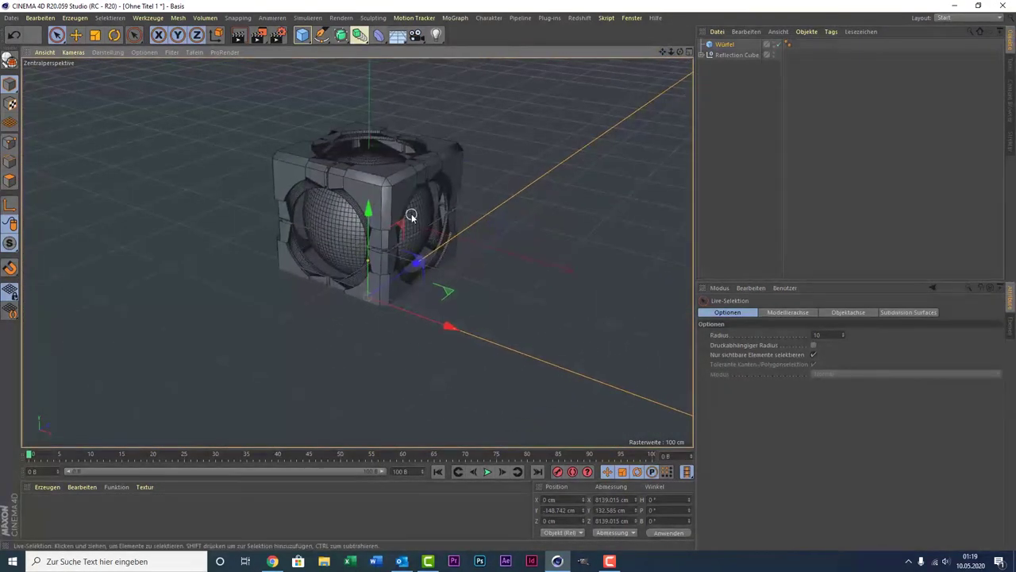
{"action": "key", "text": "F5"}
{"action": "left_click", "coordinate": [752, 55]}
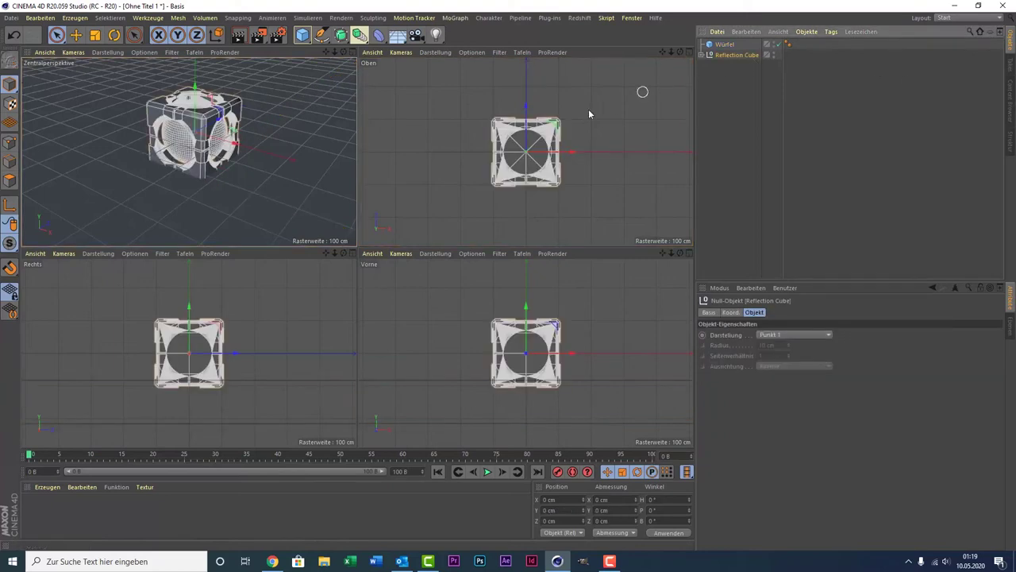
{"action": "scroll", "coordinate": [531, 397], "scroll_direction": "up", "scroll_amount": 3}
{"action": "scroll", "coordinate": [528, 381], "scroll_direction": "down", "scroll_amount": 2}
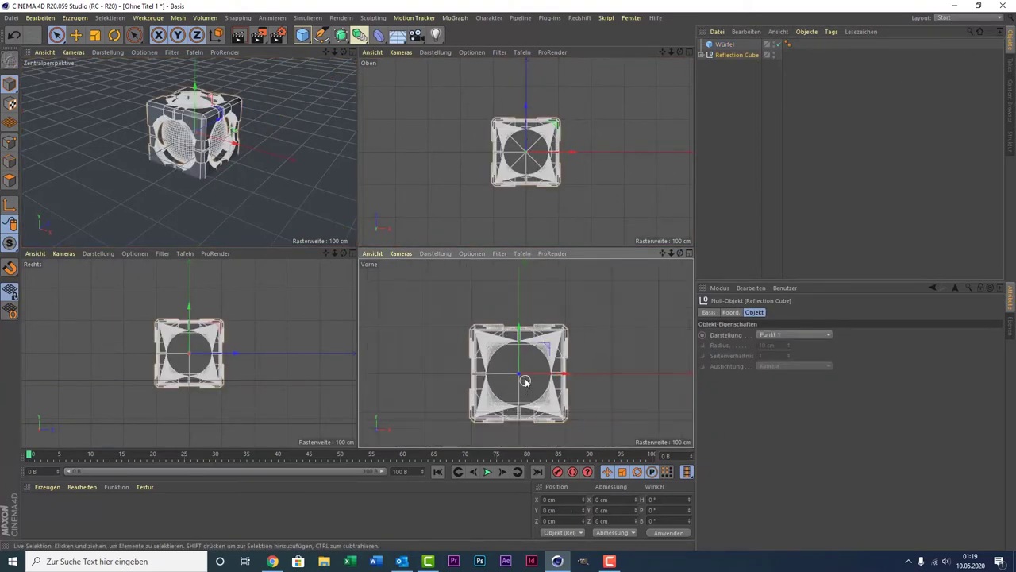
{"action": "left_click_drag", "start_coordinate": [518, 371], "coordinate": [518, 360]}
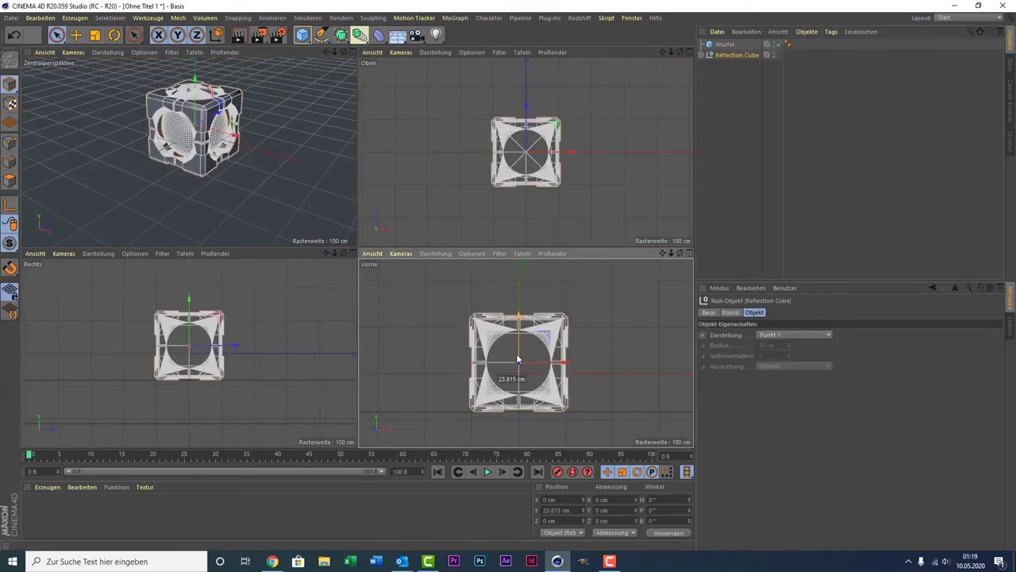
{"action": "left_click", "coordinate": [248, 195]}
{"action": "middle_click", "coordinate": [242, 152]}
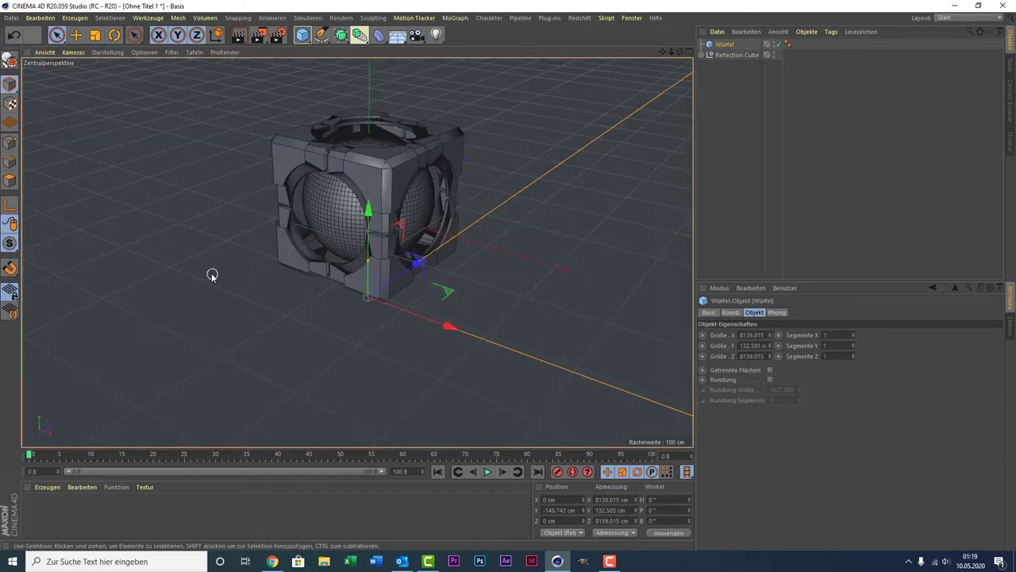
Give the floor Würfel 40 segments along X and Z, leaving Segmente Y at 1.
{"action": "left_click", "coordinate": [107, 51]}
{"action": "left_click", "coordinate": [124, 81]}
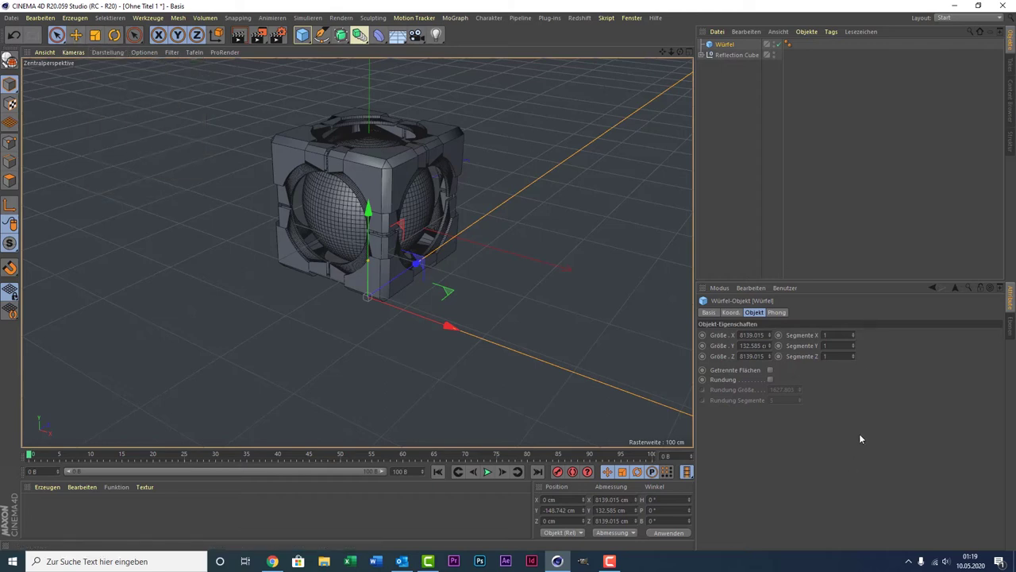
{"action": "left_click", "coordinate": [854, 355]}
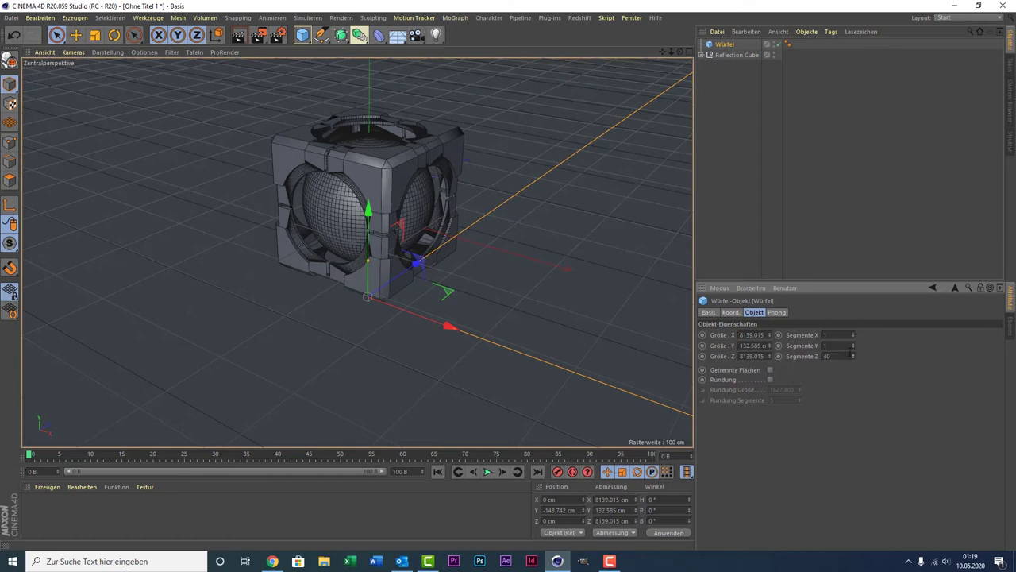
{"action": "left_click_drag", "start_coordinate": [853, 354], "coordinate": [853, 345]}
{"action": "left_click_drag", "start_coordinate": [853, 335], "coordinate": [853, 346]}
{"action": "left_click_drag", "start_coordinate": [853, 339], "coordinate": [853, 346]}
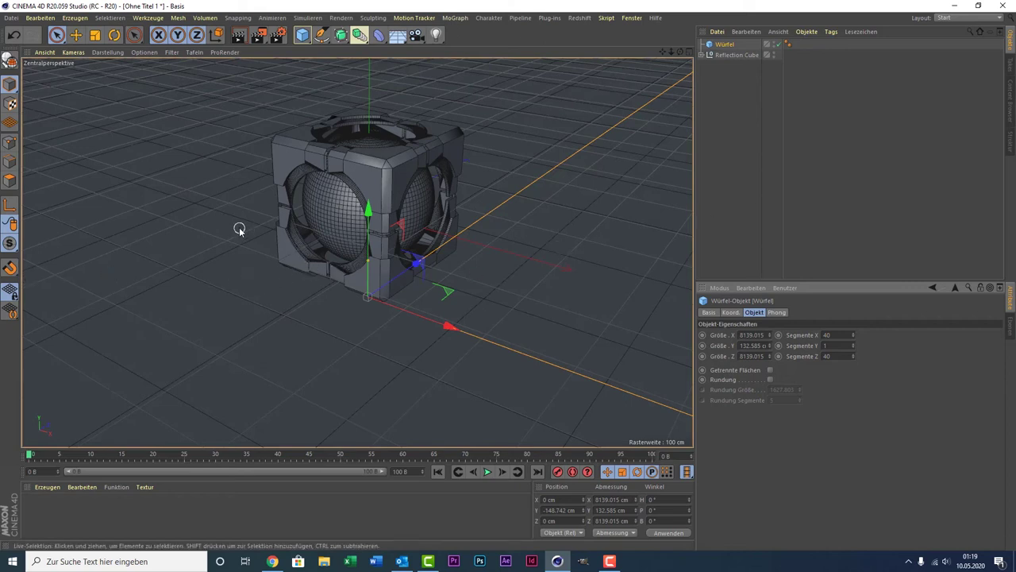
Make the floor editable and select all of its polygons in Polygon mode.
{"action": "key", "text": "c"}
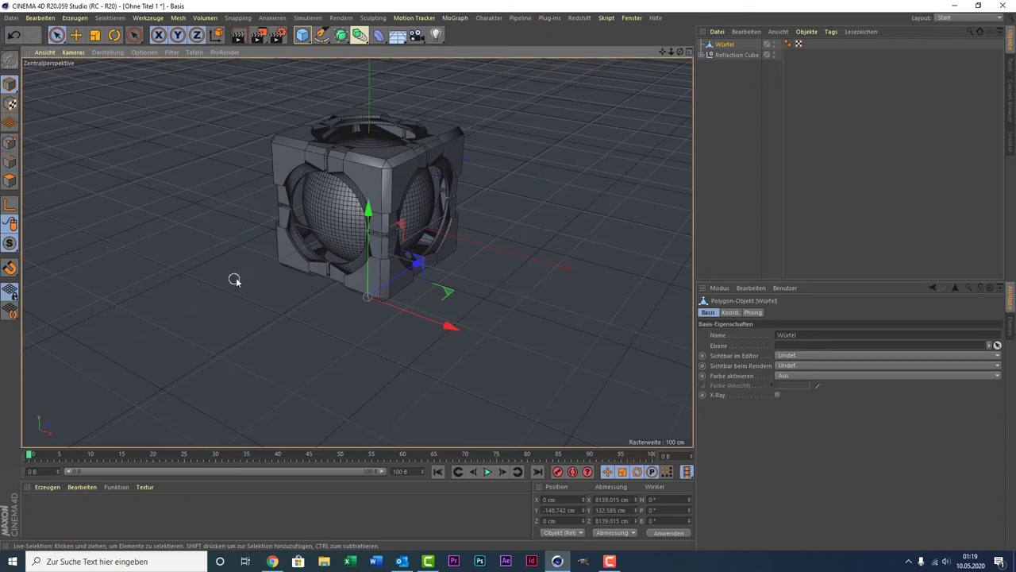
{"action": "left_click", "coordinate": [10, 180]}
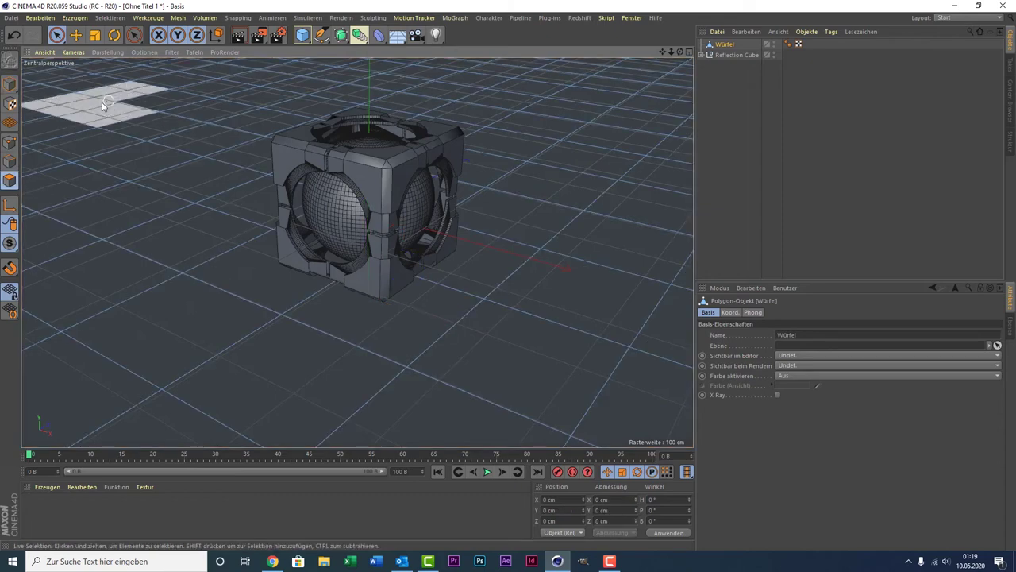
{"action": "key", "text": "ctrl+a"}
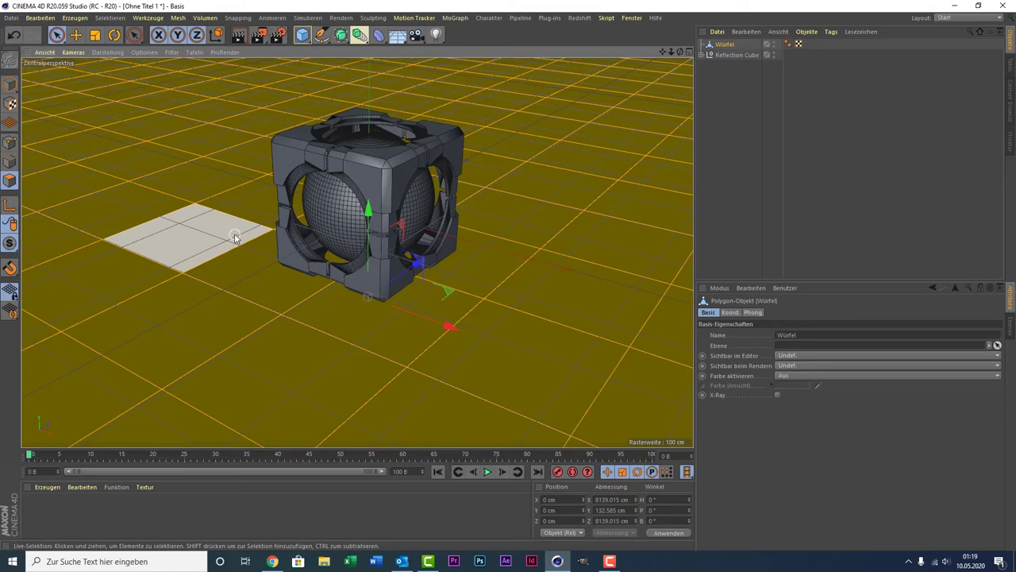
Inset each floor polygon separately by 9 cm with Innen extrudieren, Gruppen erhalten off.
{"action": "right_click", "coordinate": [228, 183]}
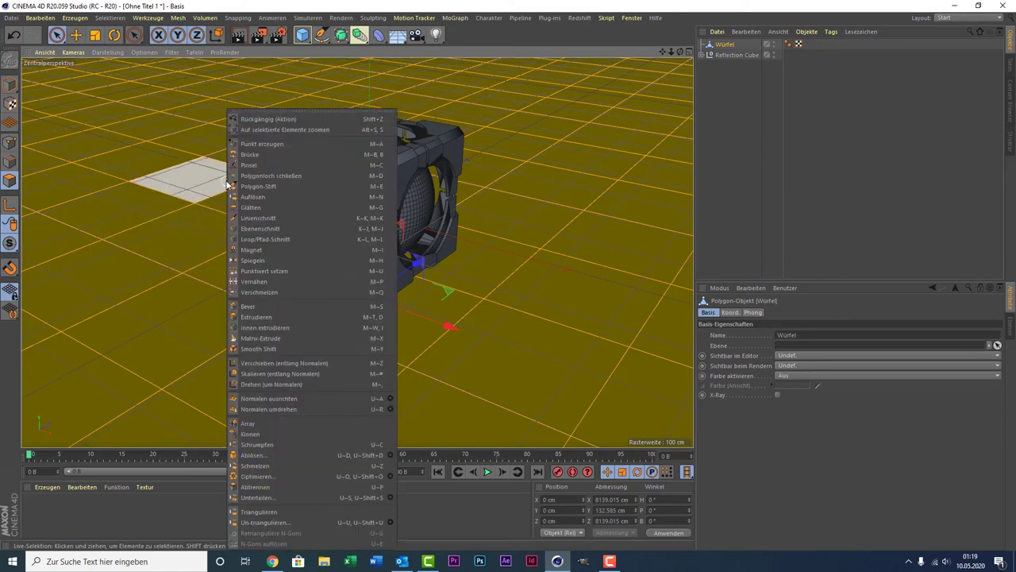
{"action": "left_click", "coordinate": [304, 326]}
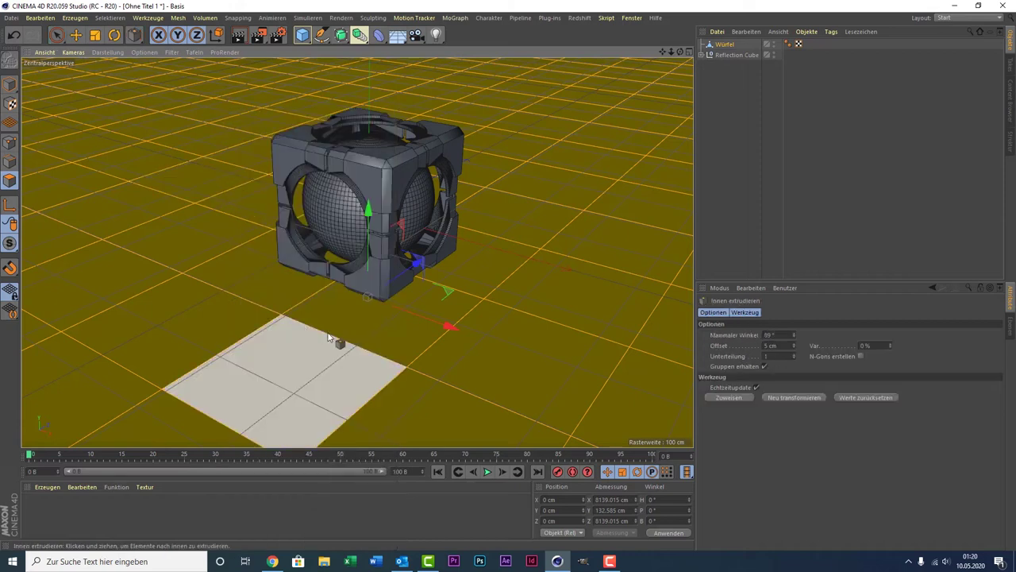
{"action": "left_click", "coordinate": [765, 366]}
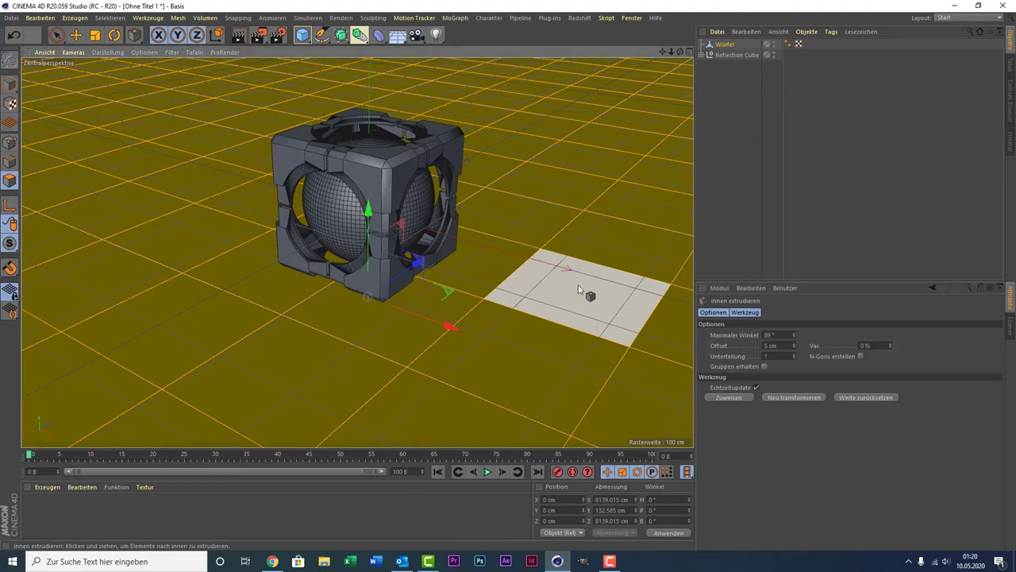
{"action": "mouse_move", "coordinate": [578, 290]}
{"action": "left_mouse_down"}
{"action": "mouse_move", "coordinate": [555, 291]}
{"action": "mouse_move", "coordinate": [591, 291]}
{"action": "mouse_move", "coordinate": [367, 297]}
{"action": "left_mouse_up"}
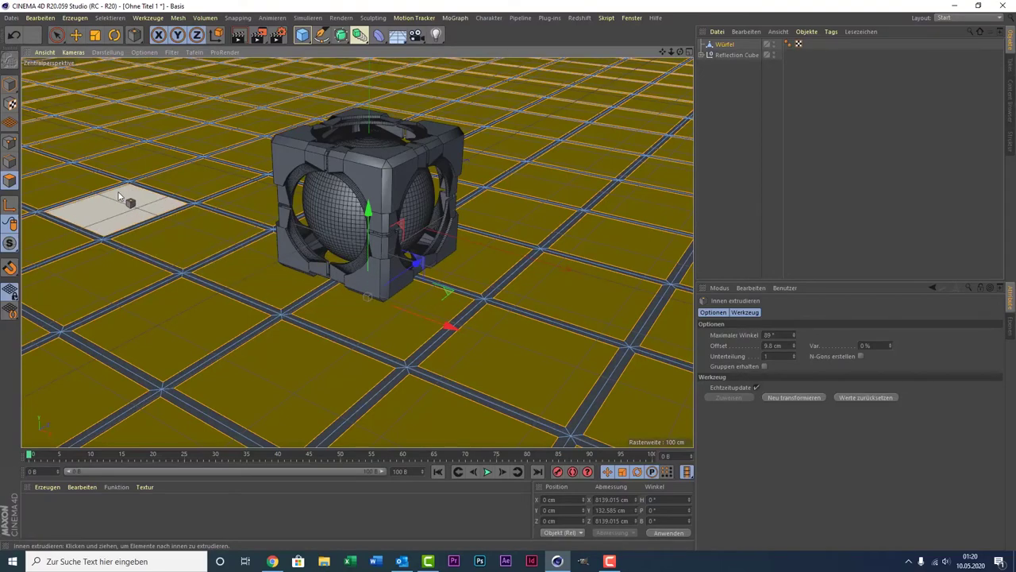
Raise the selected floor tile polygons about 2.8 cm on Y, leaving grooves between them.
{"action": "right_click", "coordinate": [198, 161]}
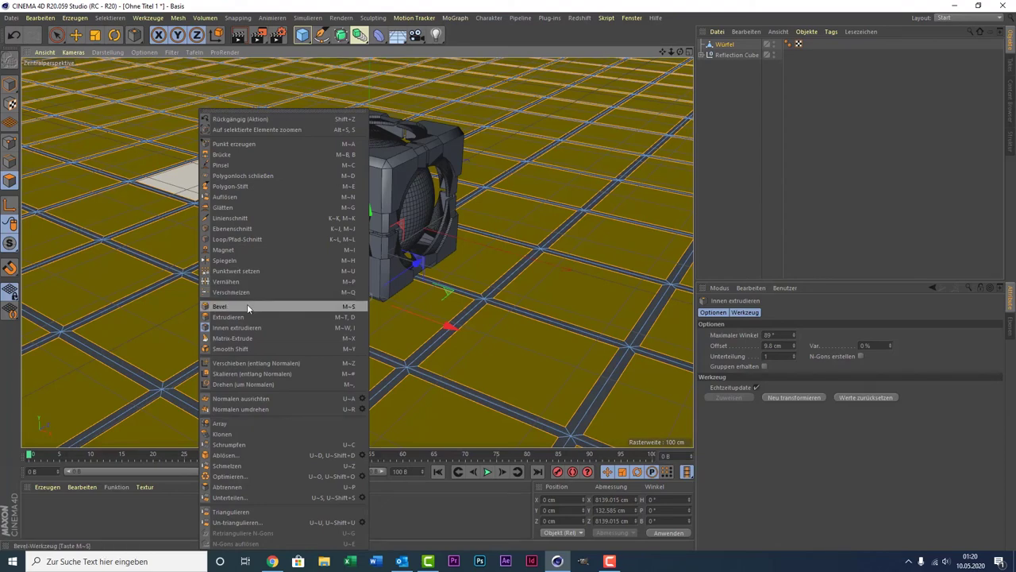
{"action": "key", "text": "Escape"}
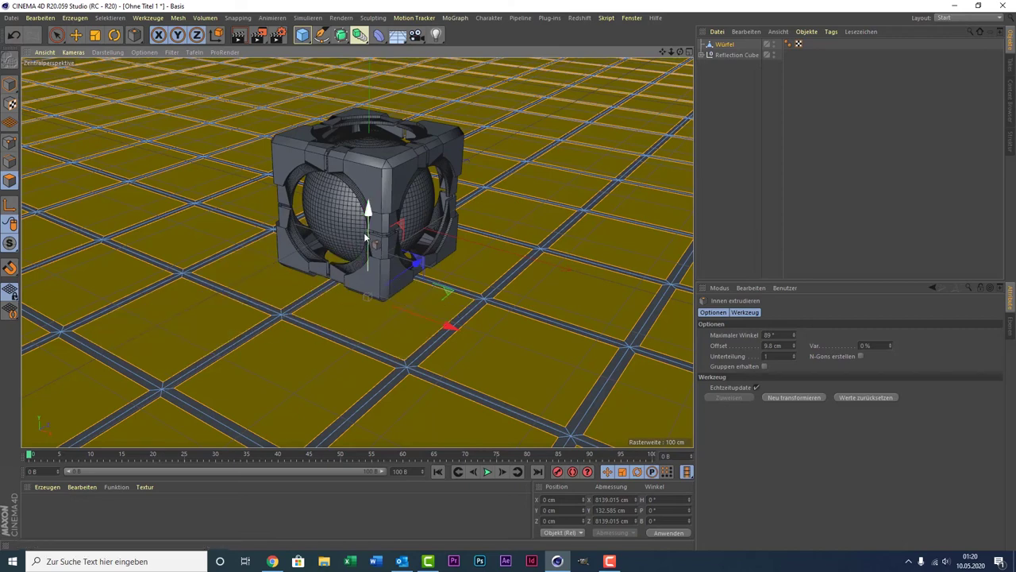
{"action": "left_click_drag", "start_coordinate": [368, 234], "coordinate": [367, 231]}
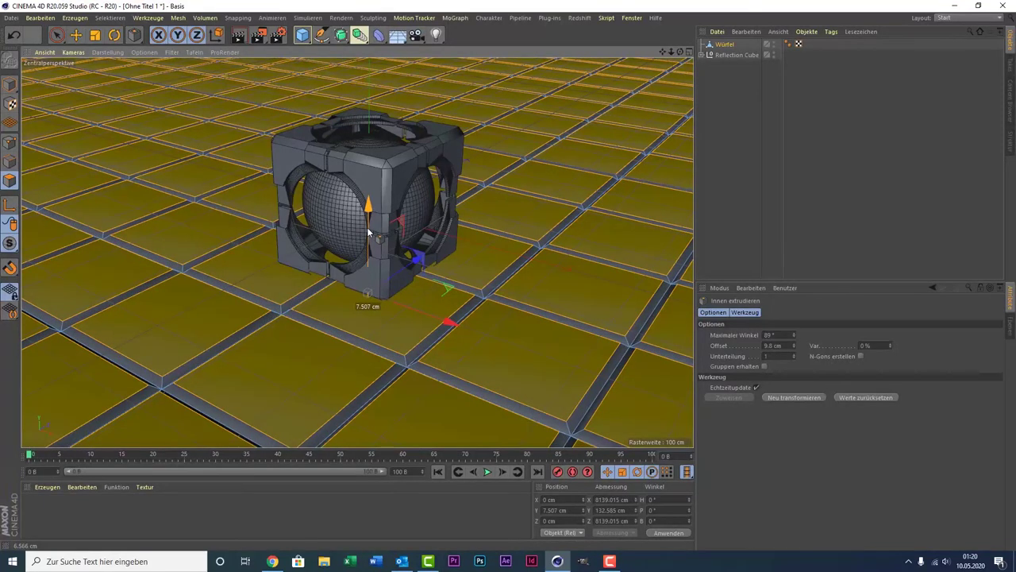
{"action": "left_click_drag", "start_coordinate": [368, 228], "coordinate": [368, 231]}
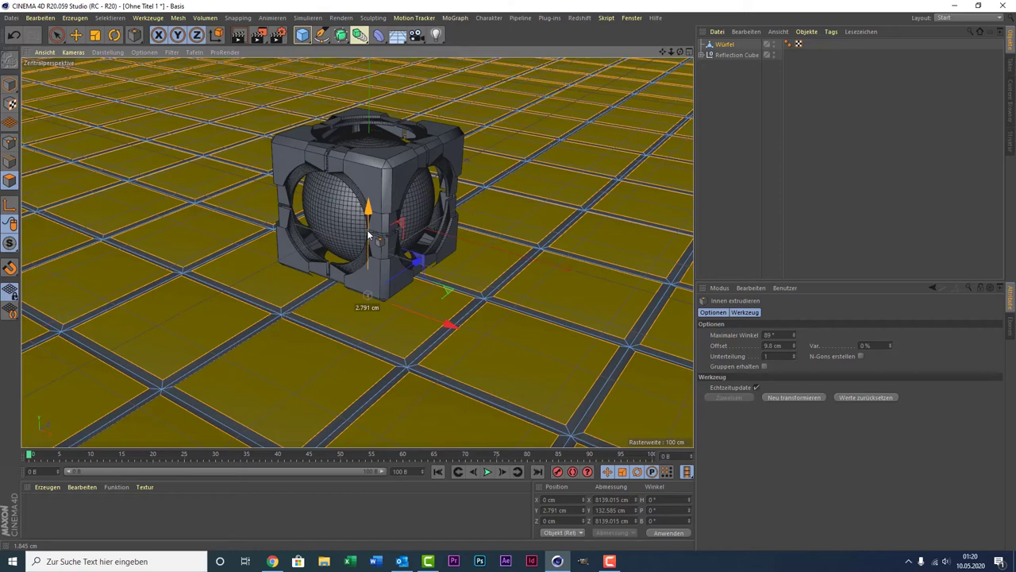
Lift the Reflection Cube in the front view to a Y position of about 25.5 cm.
{"action": "middle_click", "coordinate": [242, 253]}
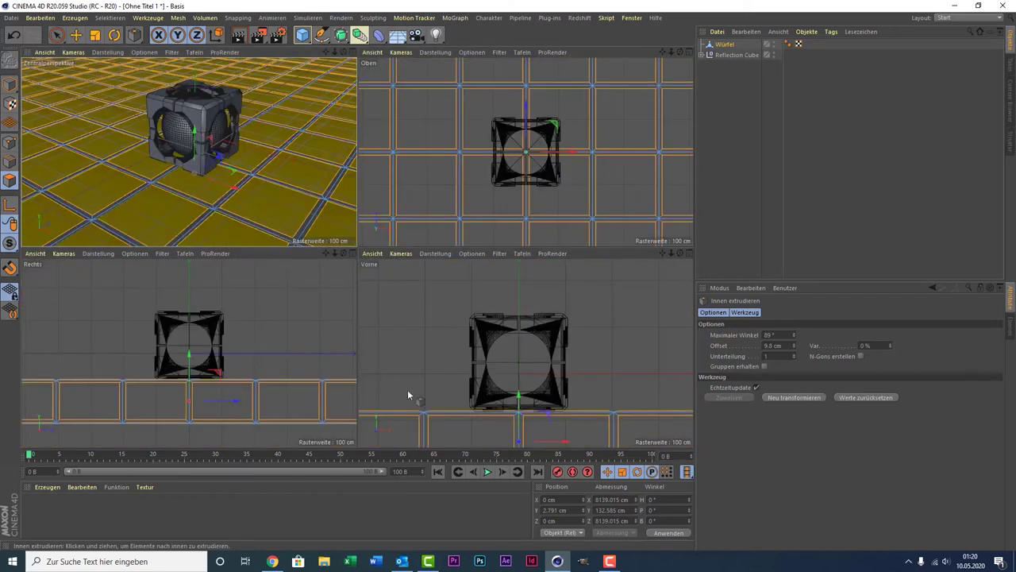
{"action": "middle_click", "coordinate": [510, 372]}
{"action": "scroll", "coordinate": [331, 324], "scroll_direction": "up", "scroll_amount": 3}
{"action": "scroll", "coordinate": [331, 324], "scroll_direction": "up", "scroll_amount": 2}
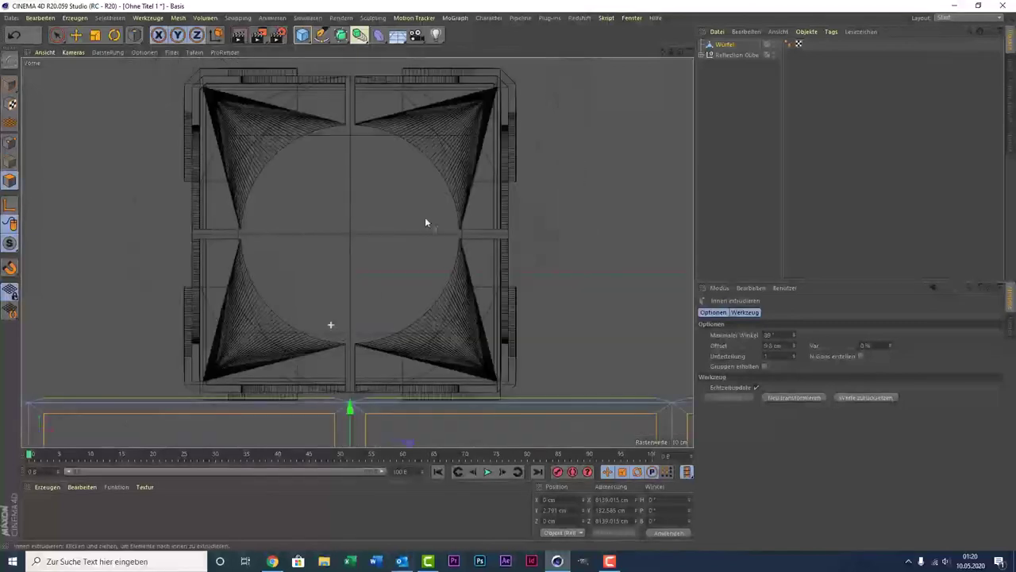
{"action": "left_click", "coordinate": [712, 55]}
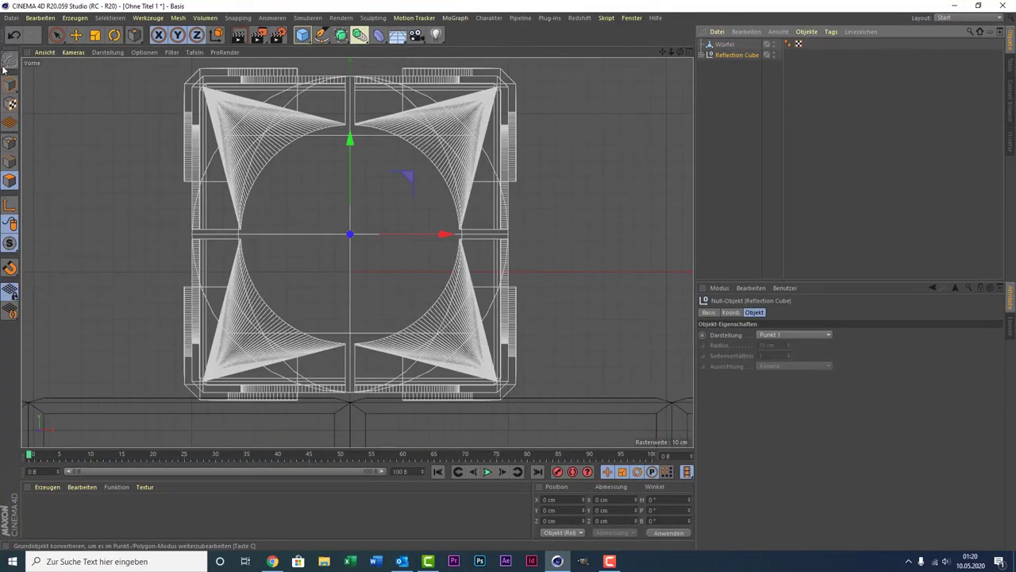
{"action": "left_click", "coordinate": [352, 213]}
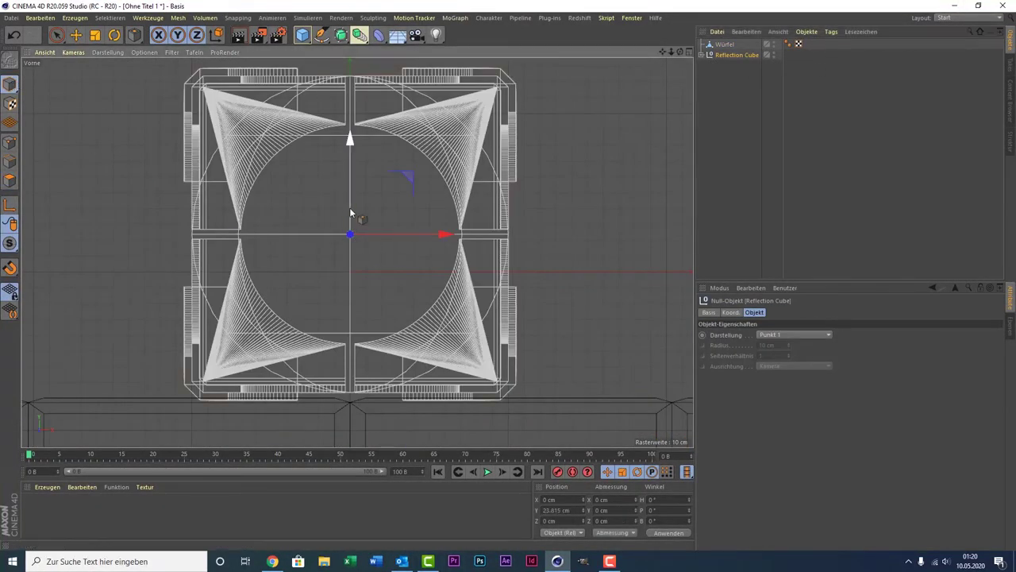
{"action": "left_click_drag", "start_coordinate": [350, 213], "coordinate": [351, 211]}
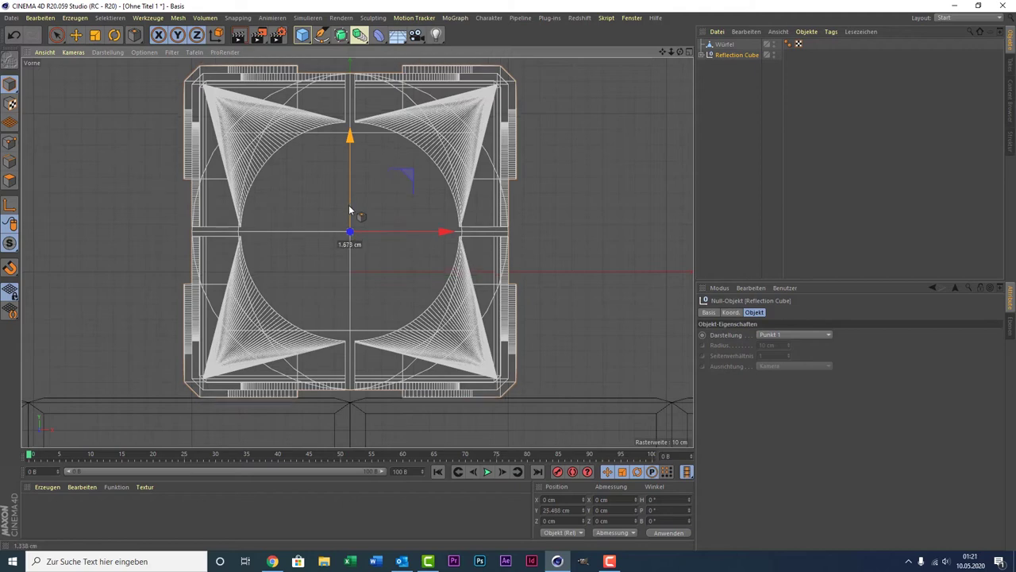
{"action": "middle_click", "coordinate": [270, 238]}
{"action": "middle_click", "coordinate": [265, 189]}
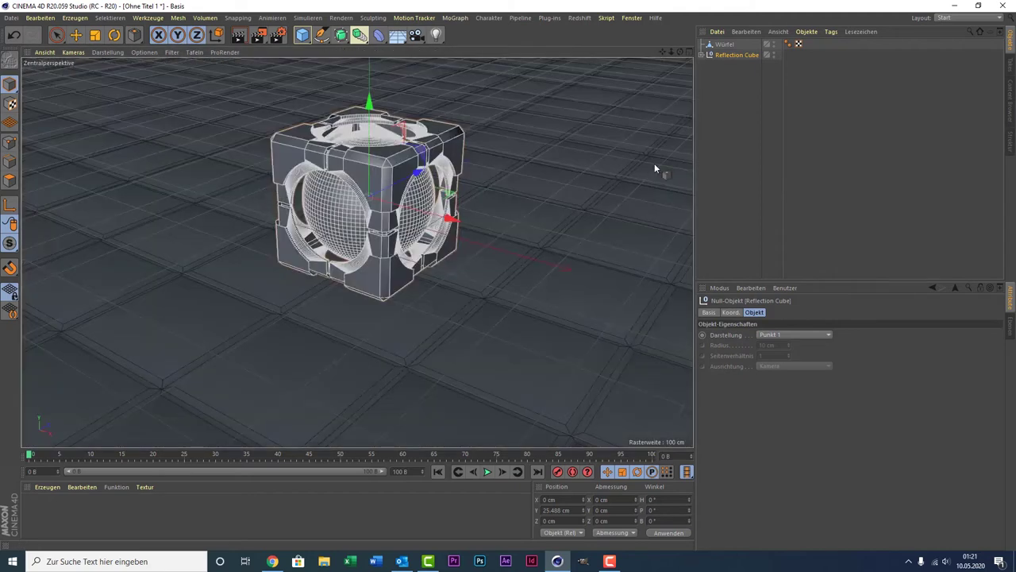
Create material Mat with a GGX reflectance layer at 20% brightness.
{"action": "left_click", "coordinate": [765, 170]}
{"action": "double_click", "coordinate": [36, 508]}
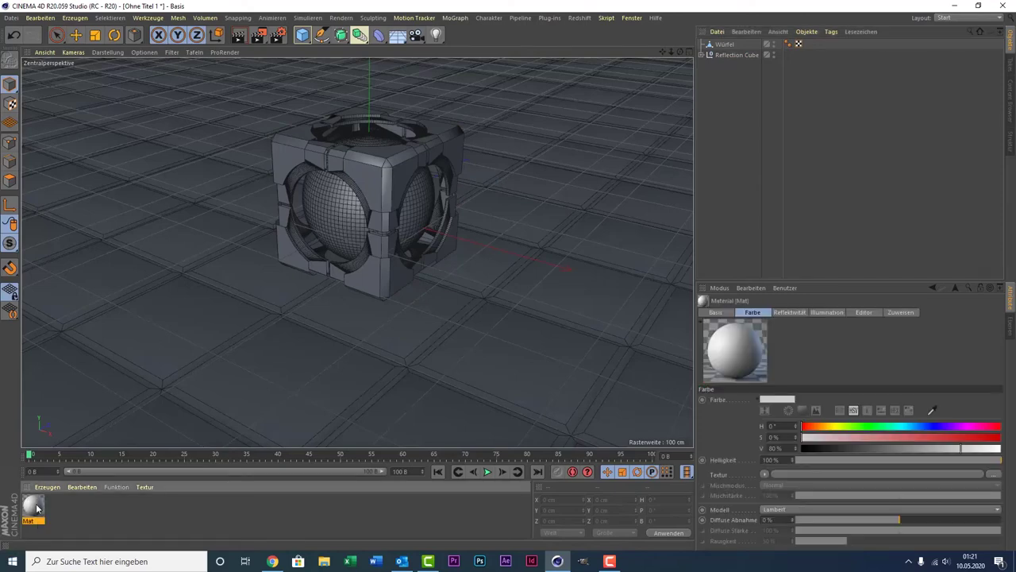
{"action": "double_click", "coordinate": [36, 508]}
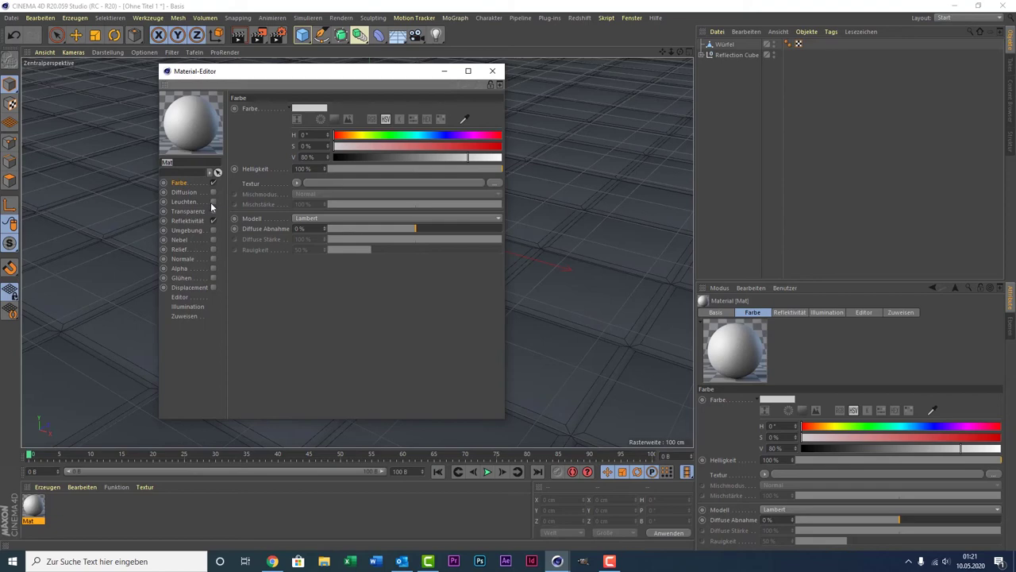
{"action": "left_click", "coordinate": [195, 221]}
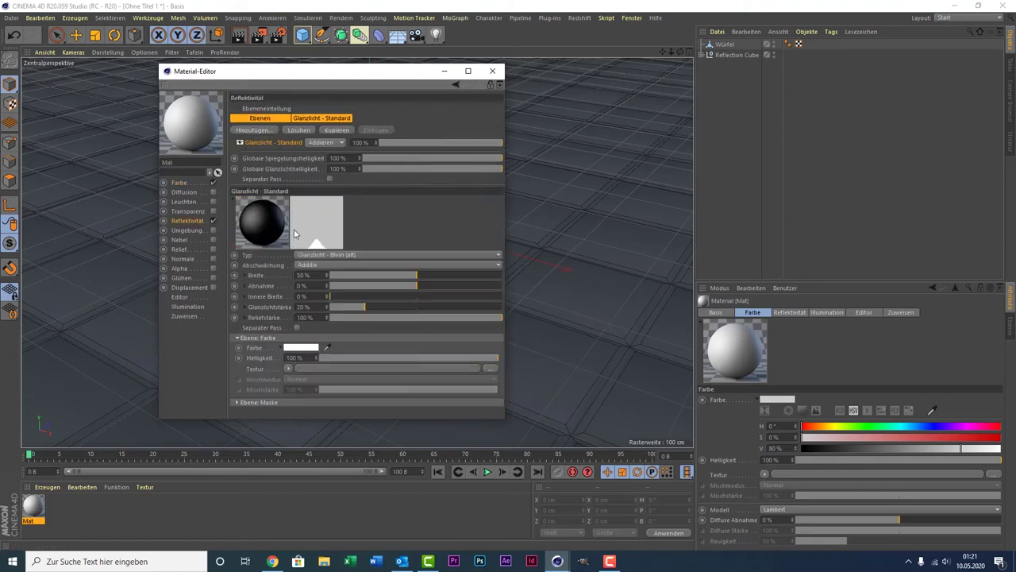
{"action": "left_click", "coordinate": [258, 132]}
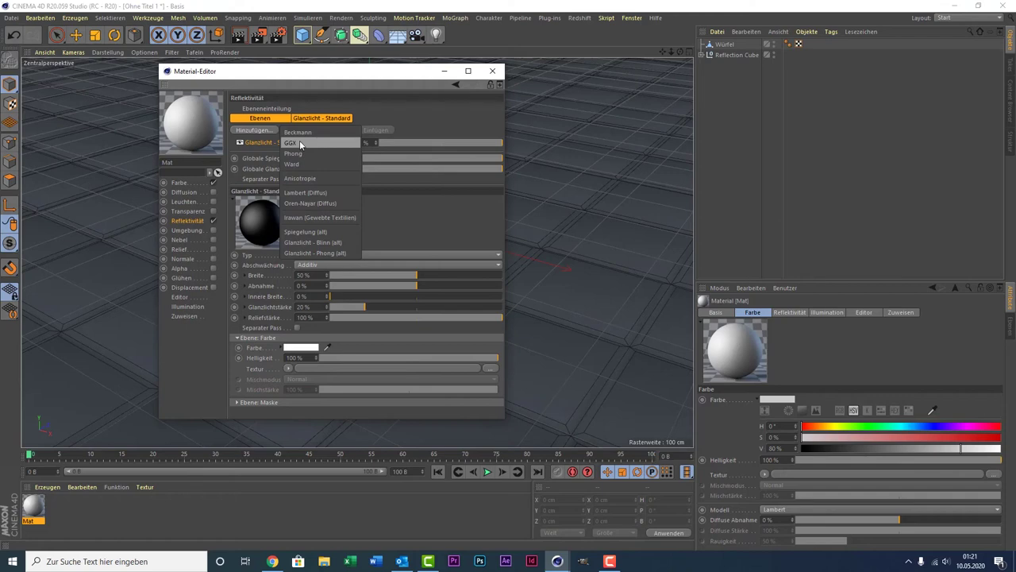
{"action": "left_click", "coordinate": [300, 145]}
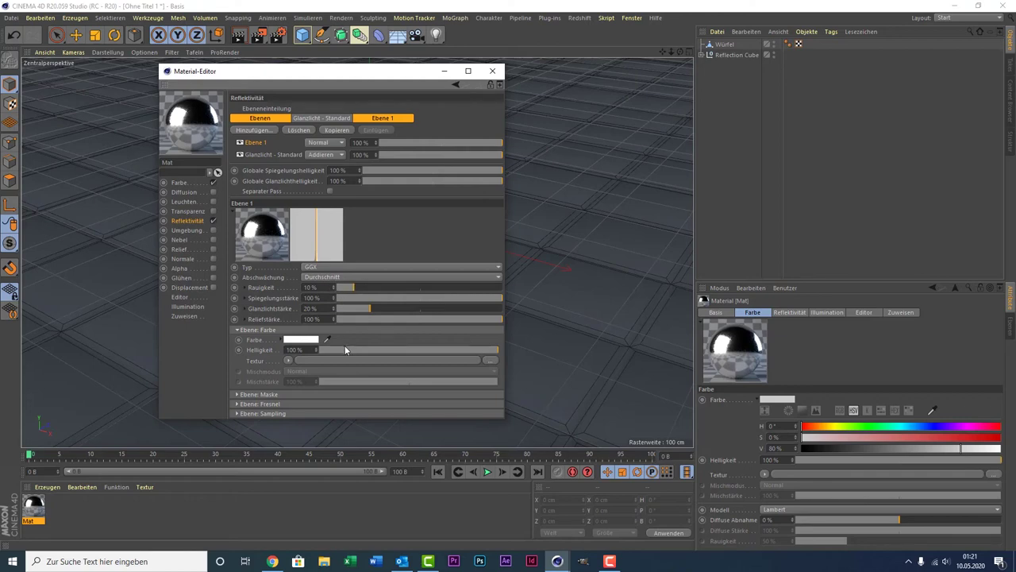
{"action": "mouse_move", "coordinate": [345, 349]}
{"action": "left_mouse_down"}
{"action": "mouse_move", "coordinate": [475, 350]}
{"action": "mouse_move", "coordinate": [391, 348]}
{"action": "left_mouse_up"}
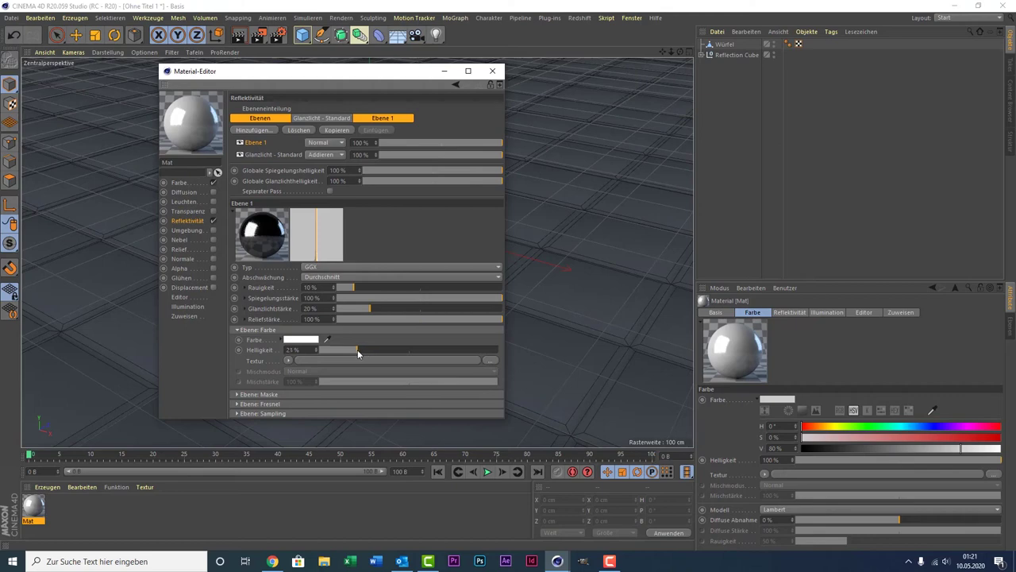
{"action": "left_click_drag", "start_coordinate": [356, 349], "coordinate": [355, 349]}
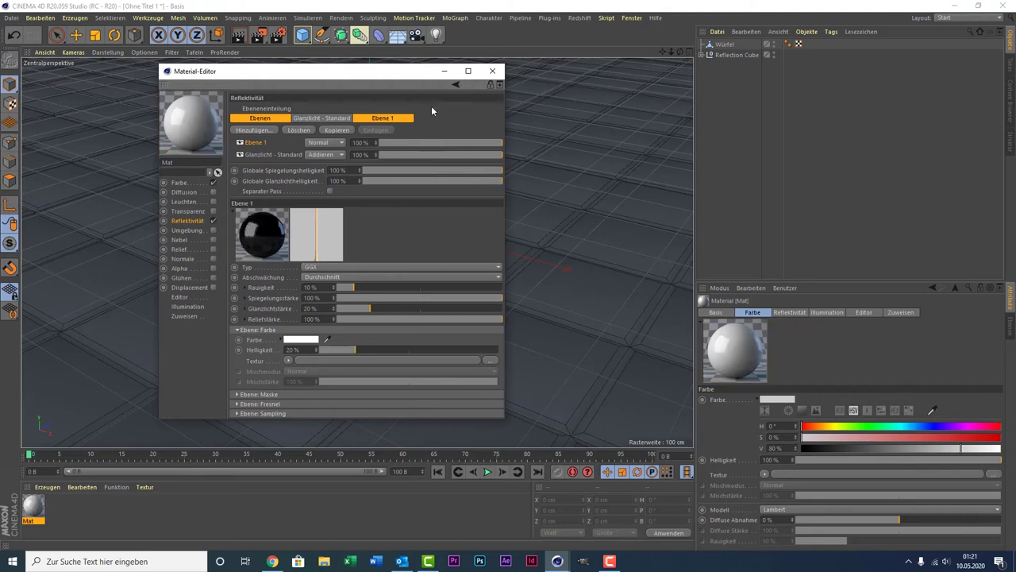
{"action": "left_click", "coordinate": [491, 71]}
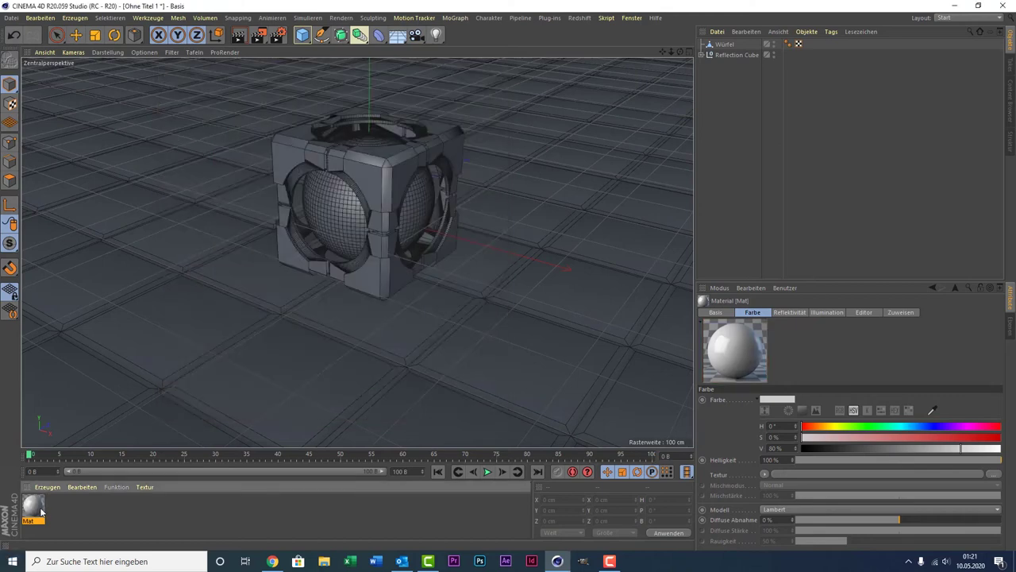
Apply Mat to the tiled floor, delete the stray Mat.1, and paste a duplicate of Mat.
{"action": "left_click_drag", "start_coordinate": [225, 332], "coordinate": [225, 332]}
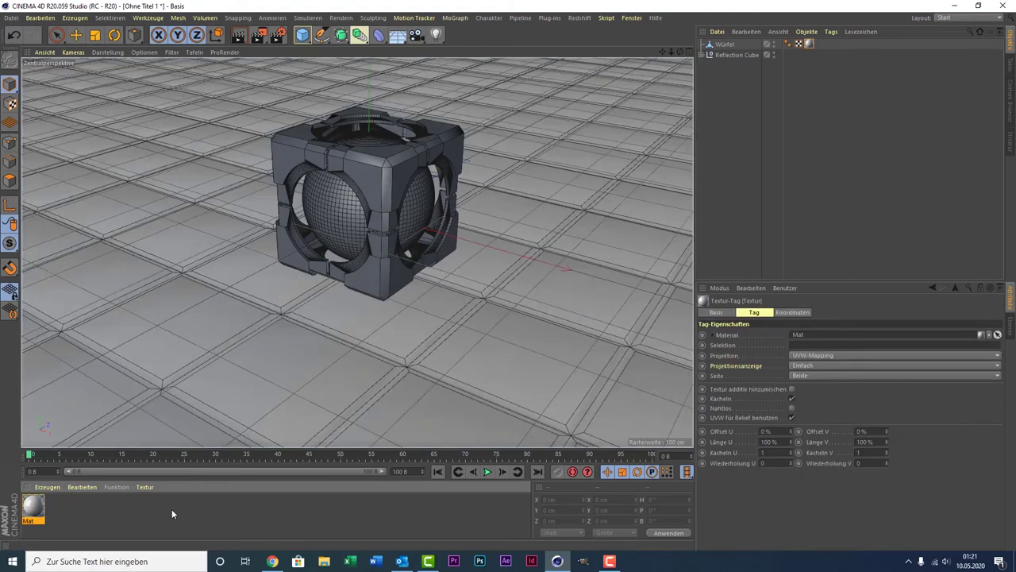
{"action": "double_click", "coordinate": [65, 512]}
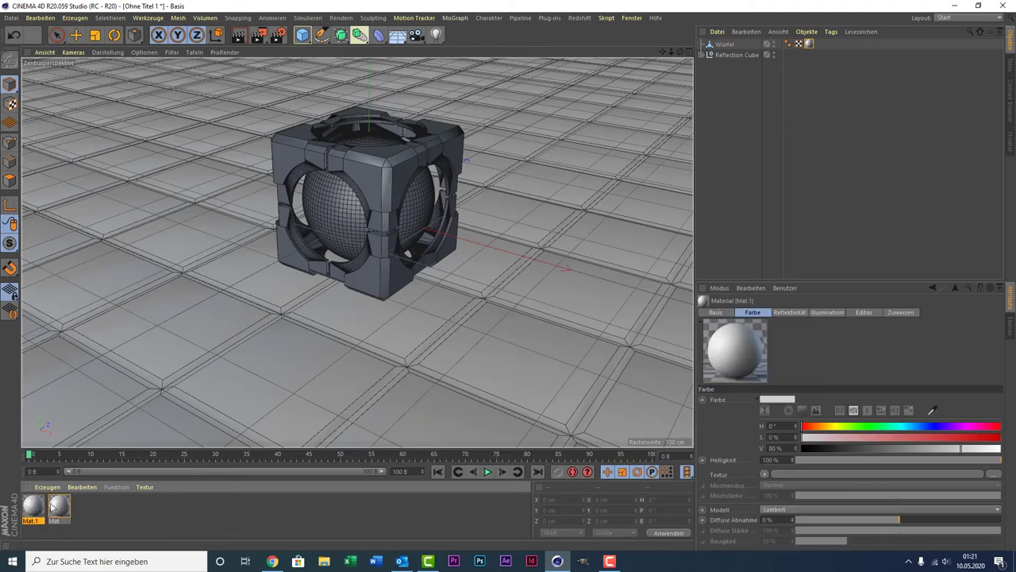
{"action": "key", "text": "Delete"}
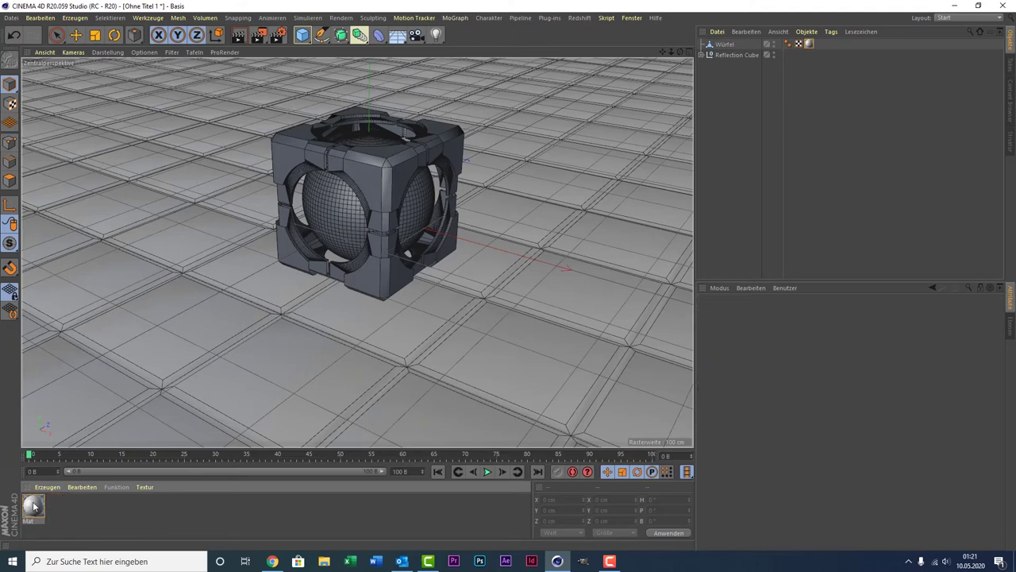
{"action": "left_click", "coordinate": [33, 506]}
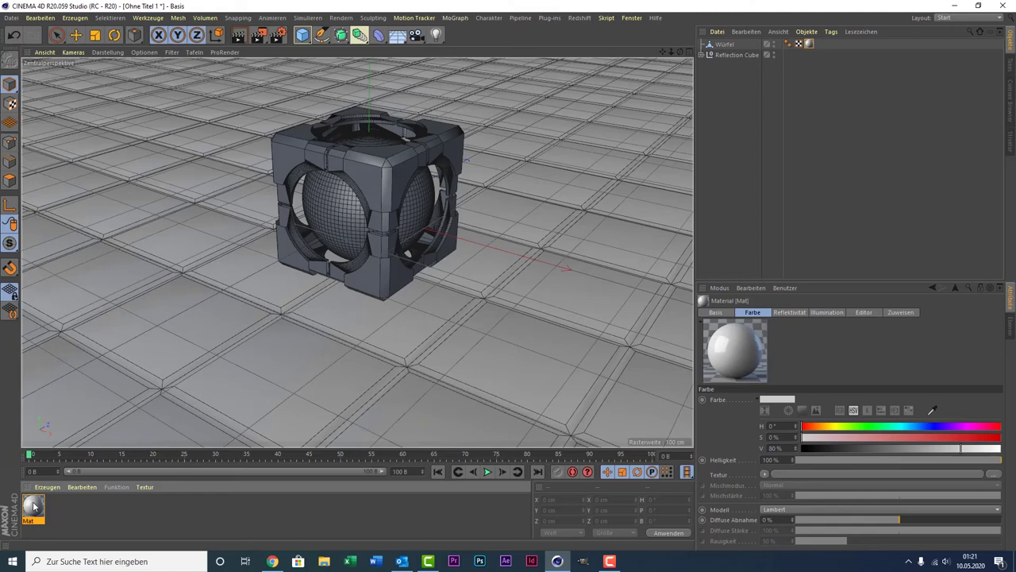
{"action": "key", "text": "ctrl+c"}
{"action": "key", "text": "ctrl+v"}
Apply Mat to the Reflection Cube and paste another copy of Mat.
{"action": "double_click", "coordinate": [33, 506]}
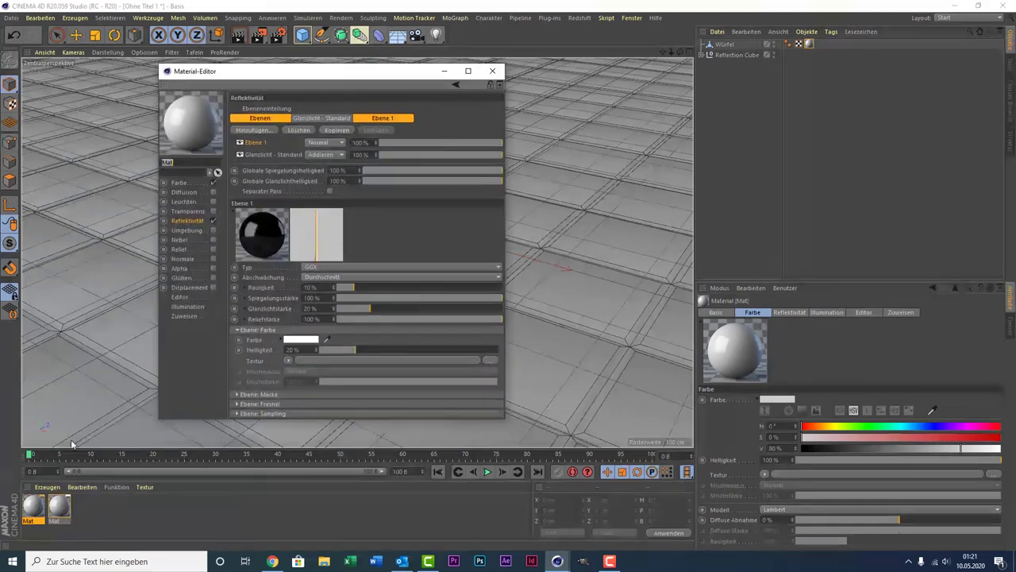
{"action": "left_click", "coordinate": [490, 71]}
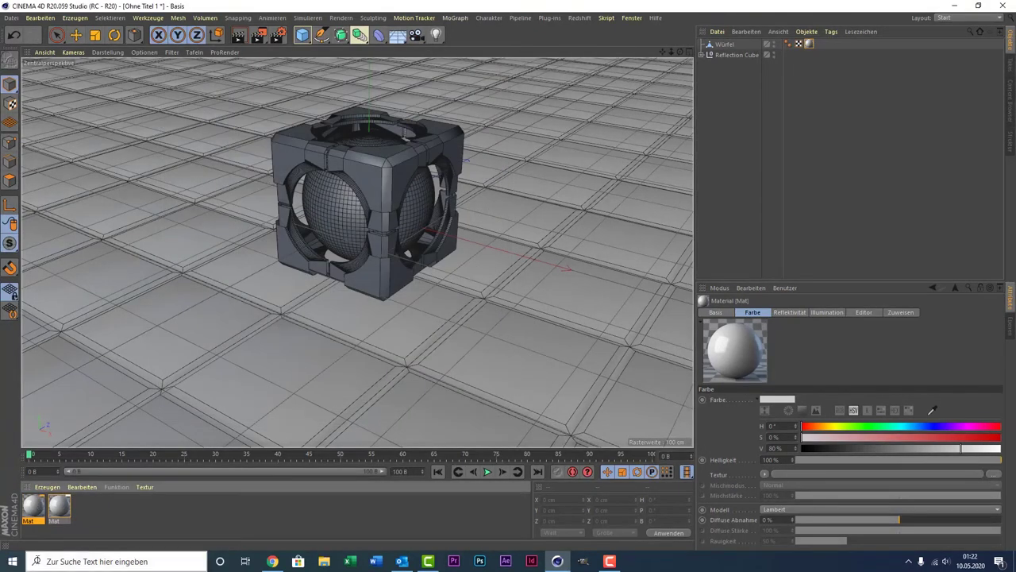
{"action": "mouse_move", "coordinate": [35, 518]}
{"action": "left_mouse_down"}
{"action": "mouse_move", "coordinate": [46, 499]}
{"action": "mouse_move", "coordinate": [737, 56]}
{"action": "mouse_move", "coordinate": [723, 58]}
{"action": "left_mouse_up"}
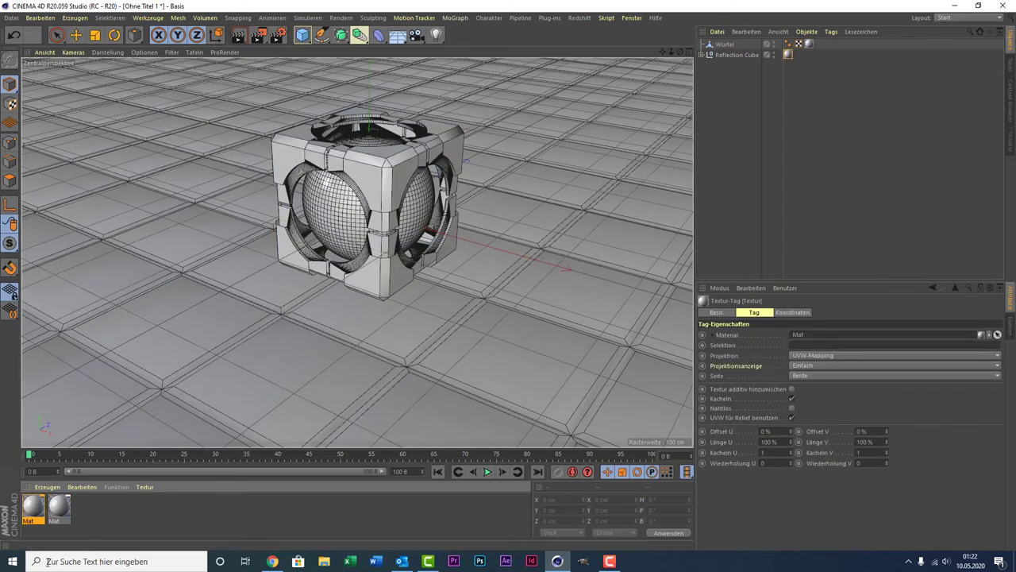
{"action": "left_click", "coordinate": [33, 515]}
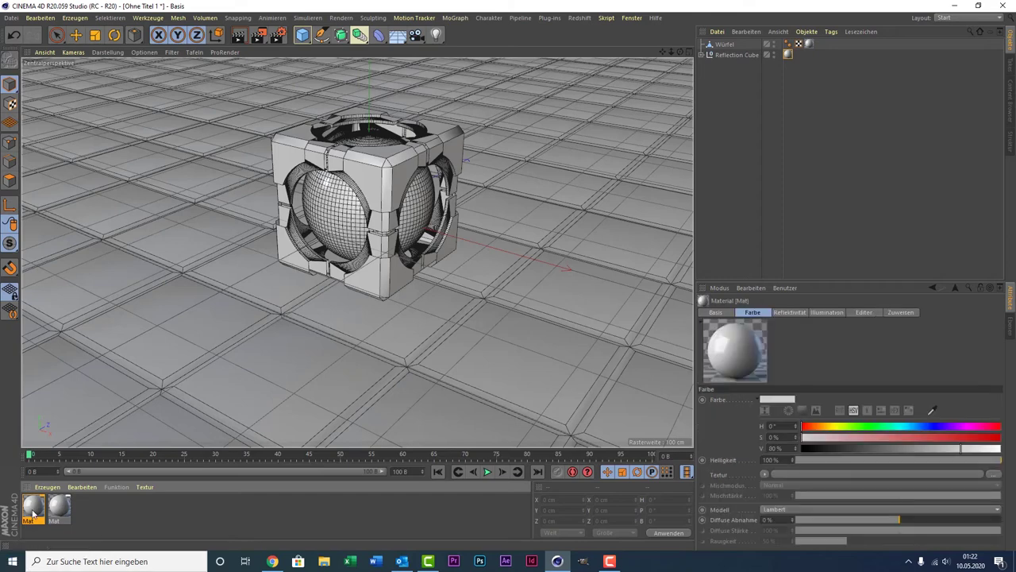
{"action": "key", "text": "ctrl+c"}
{"action": "key", "text": "ctrl+v"}
Turn off Mat's colour and reflectance, and enable transparency with the Glas refraction preset.
{"action": "double_click", "coordinate": [33, 515]}
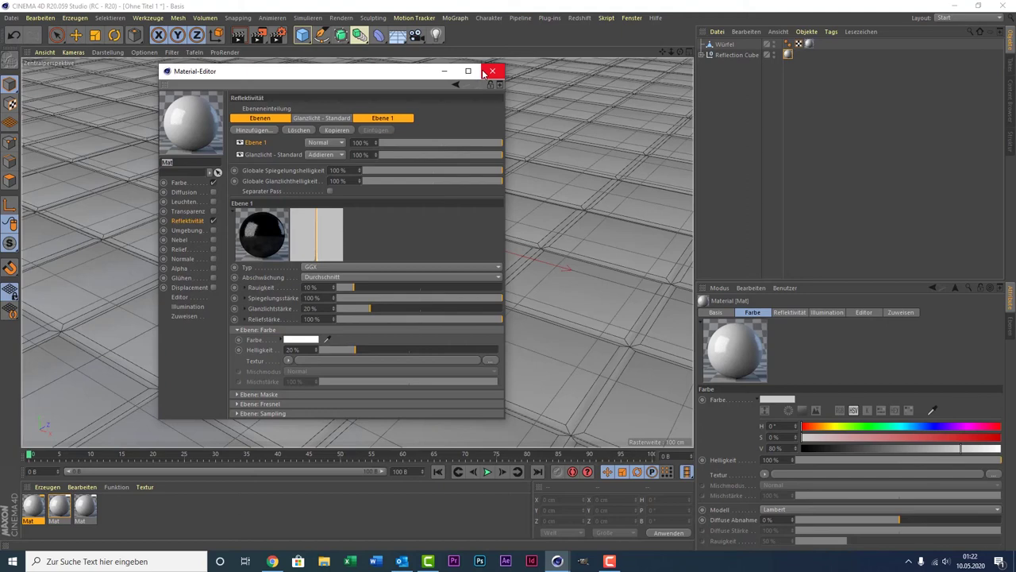
{"action": "left_click", "coordinate": [212, 221]}
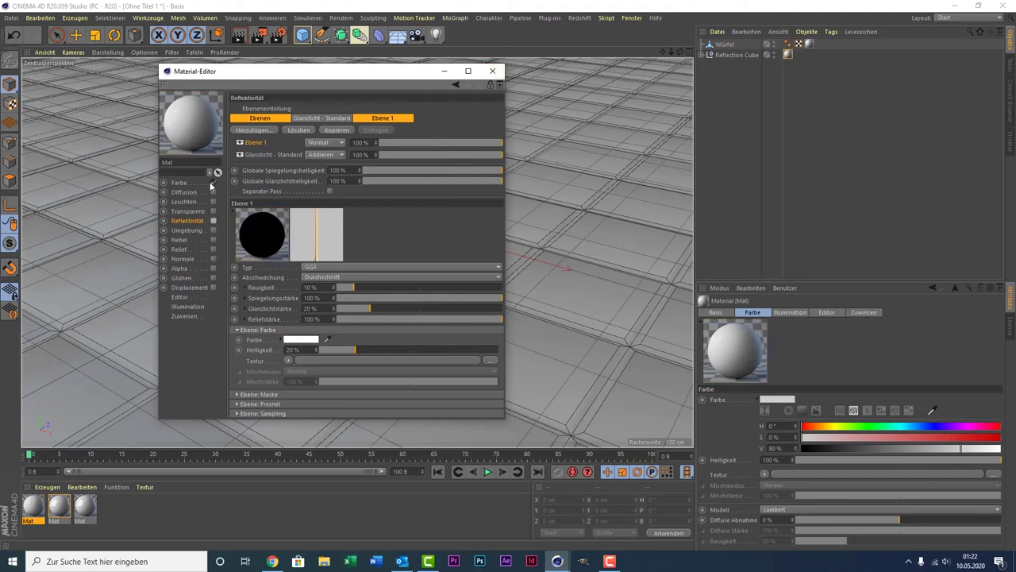
{"action": "left_click", "coordinate": [212, 183]}
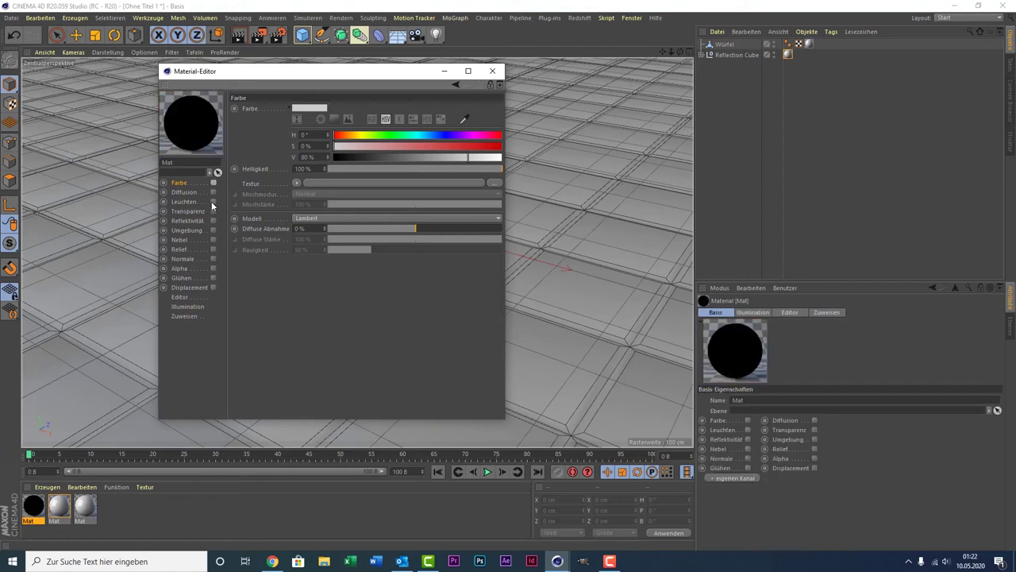
{"action": "left_click", "coordinate": [211, 201]}
{"action": "left_click", "coordinate": [211, 201]}
{"action": "left_click", "coordinate": [213, 211]}
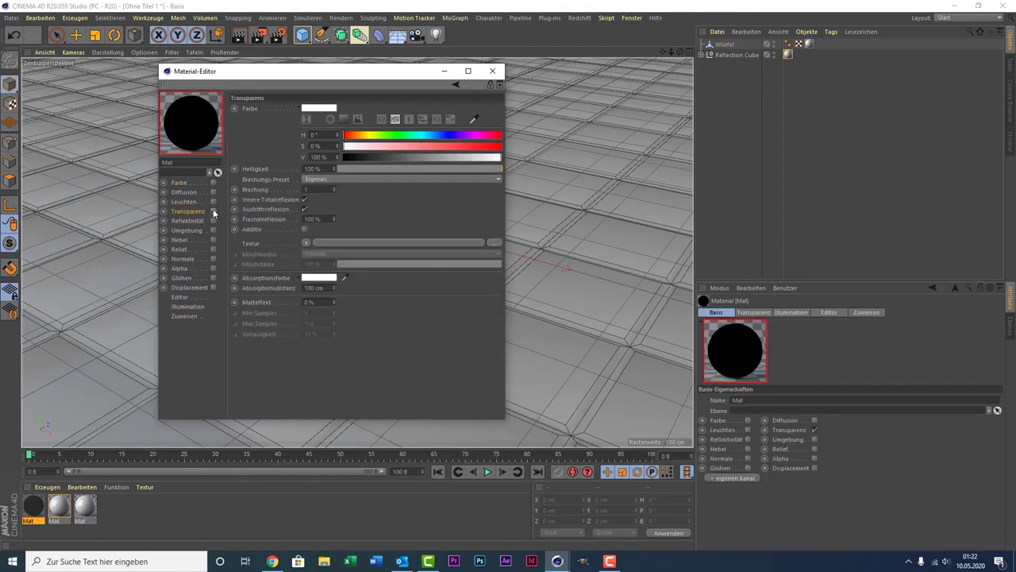
{"action": "left_click", "coordinate": [340, 179]}
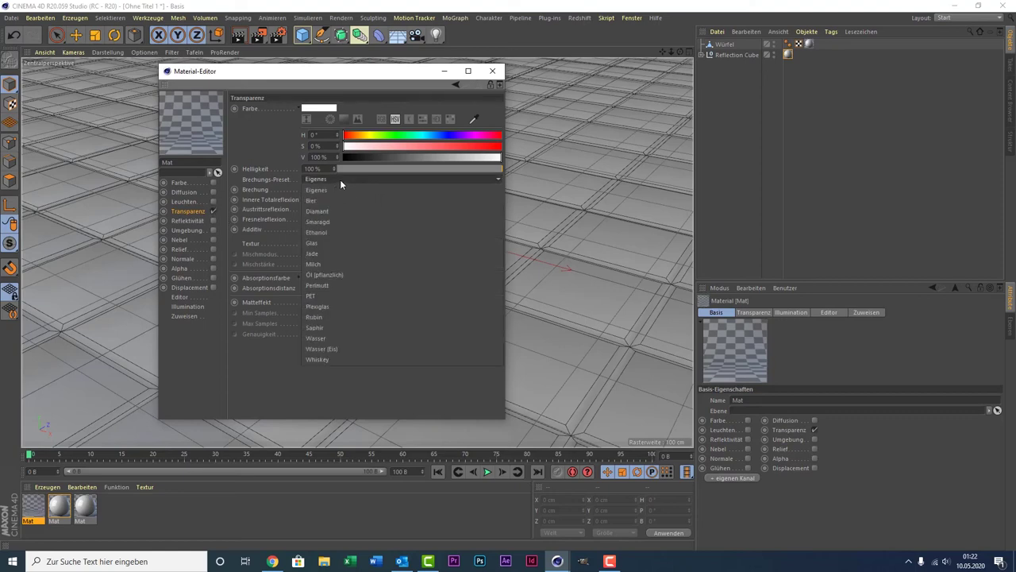
{"action": "left_click", "coordinate": [340, 242]}
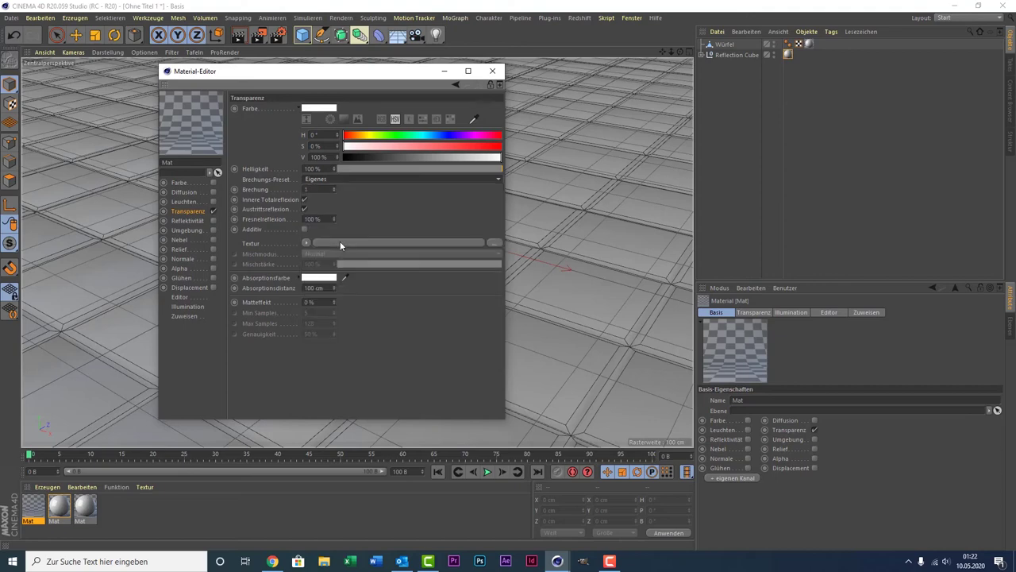
Set the transparency colour to green at 84% value, and make the absorption colour a darker green.
{"action": "left_click", "coordinate": [401, 137]}
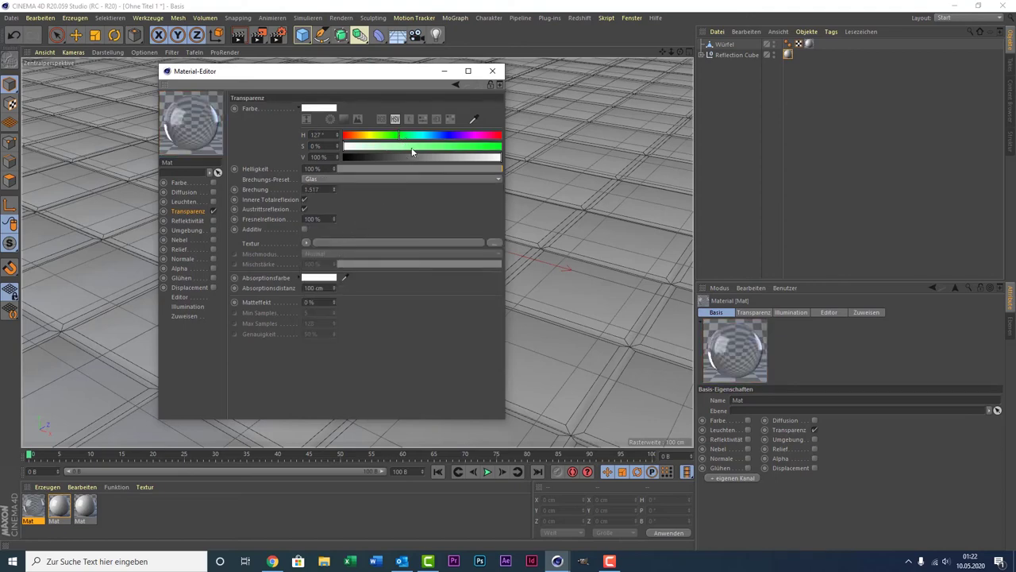
{"action": "mouse_move", "coordinate": [410, 146]}
{"action": "left_mouse_down"}
{"action": "mouse_move", "coordinate": [537, 154]}
{"action": "mouse_move", "coordinate": [457, 158]}
{"action": "left_mouse_up"}
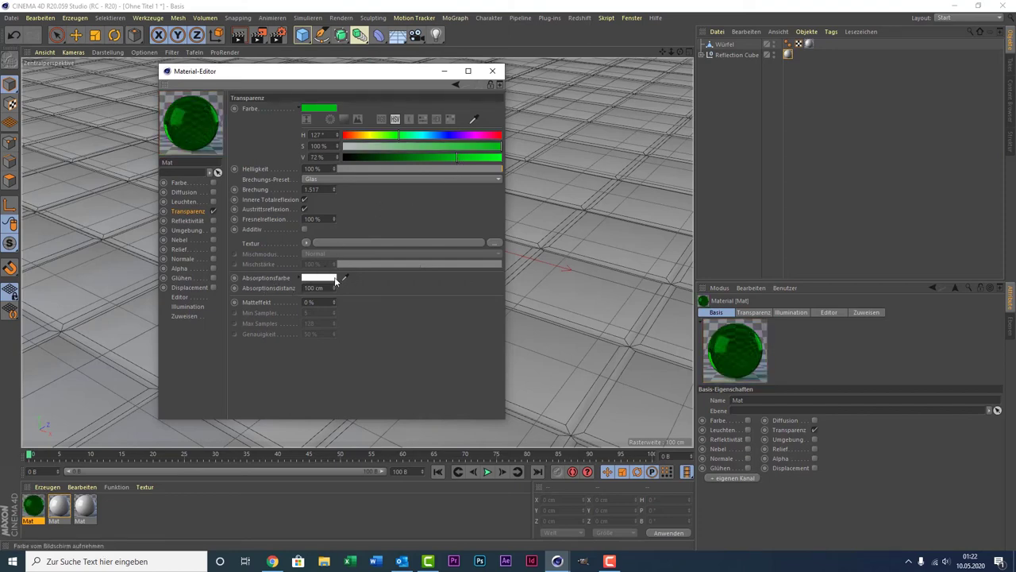
{"action": "left_click", "coordinate": [333, 278]}
{"action": "mouse_move", "coordinate": [328, 279]}
{"action": "left_mouse_down"}
{"action": "mouse_move", "coordinate": [315, 281]}
{"action": "mouse_move", "coordinate": [492, 285]}
{"action": "left_mouse_up"}
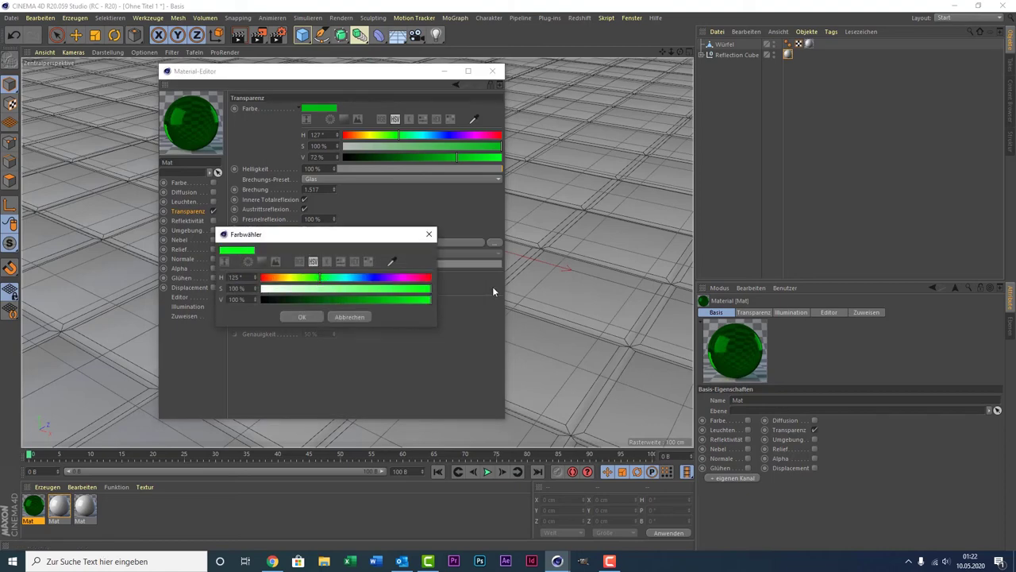
{"action": "left_click", "coordinate": [355, 299]}
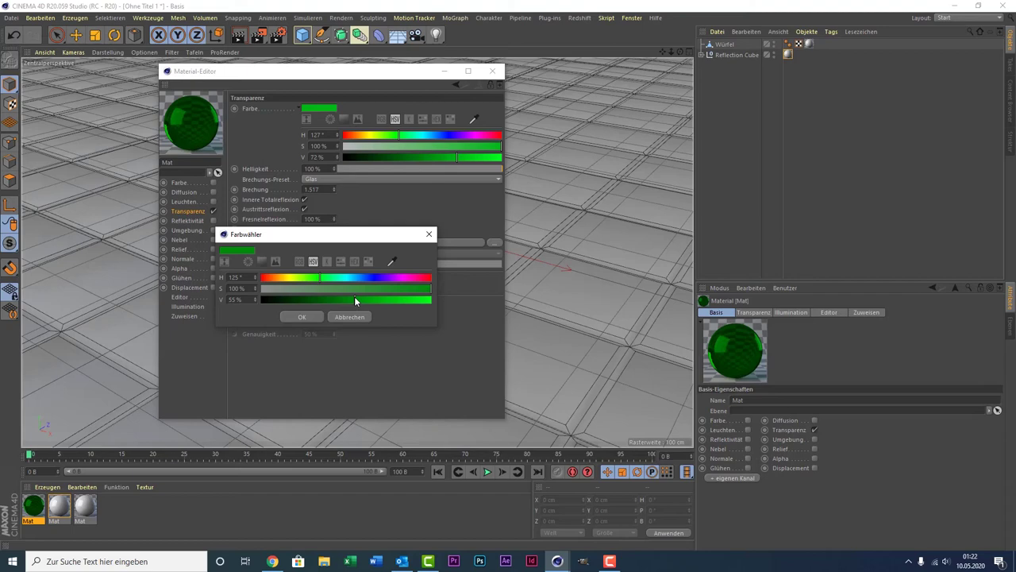
{"action": "left_click", "coordinate": [302, 318]}
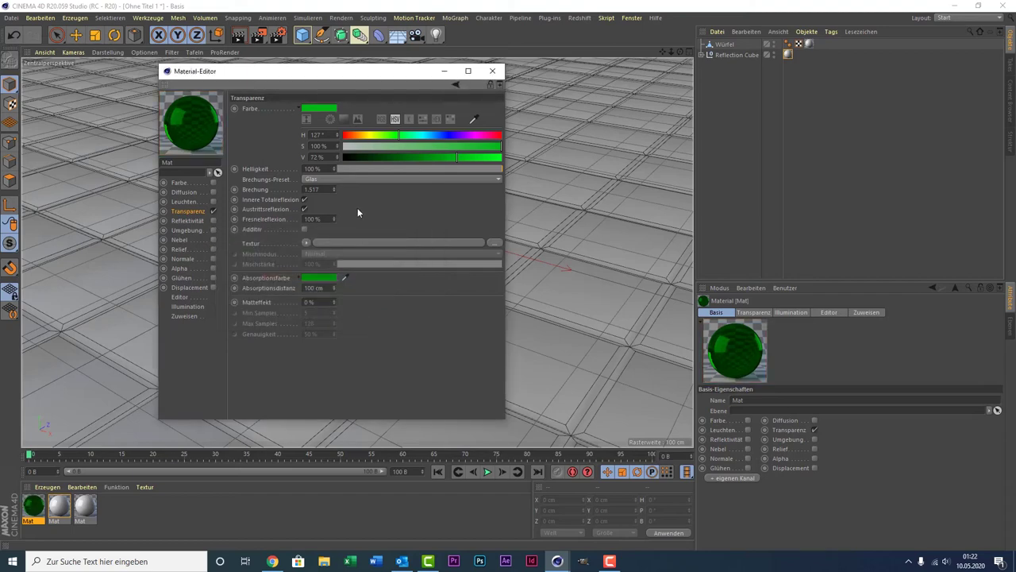
{"action": "left_click", "coordinate": [444, 158]}
{"action": "left_click_drag", "start_coordinate": [449, 158], "coordinate": [493, 162]}
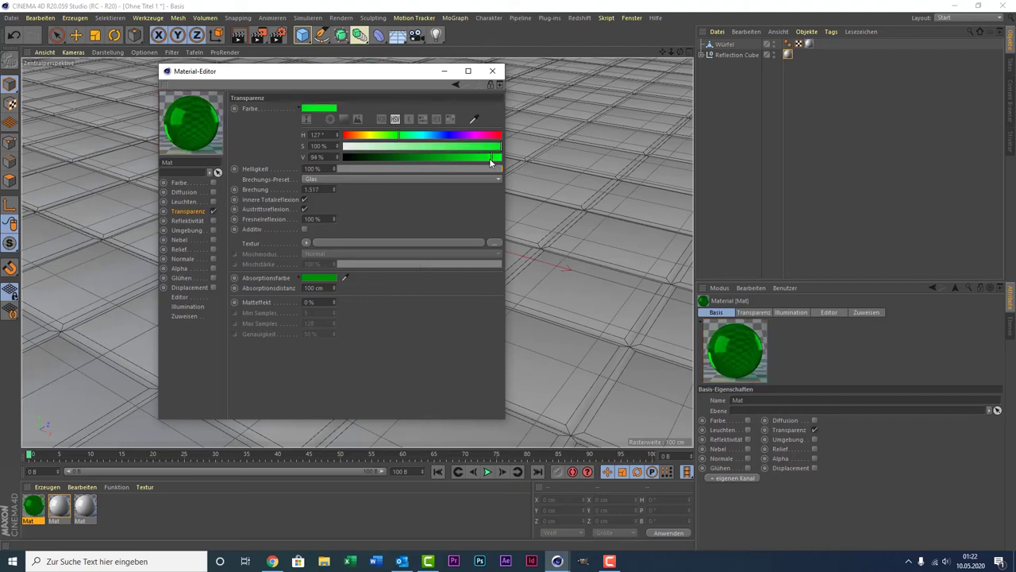
{"action": "left_click_drag", "start_coordinate": [491, 161], "coordinate": [477, 164]}
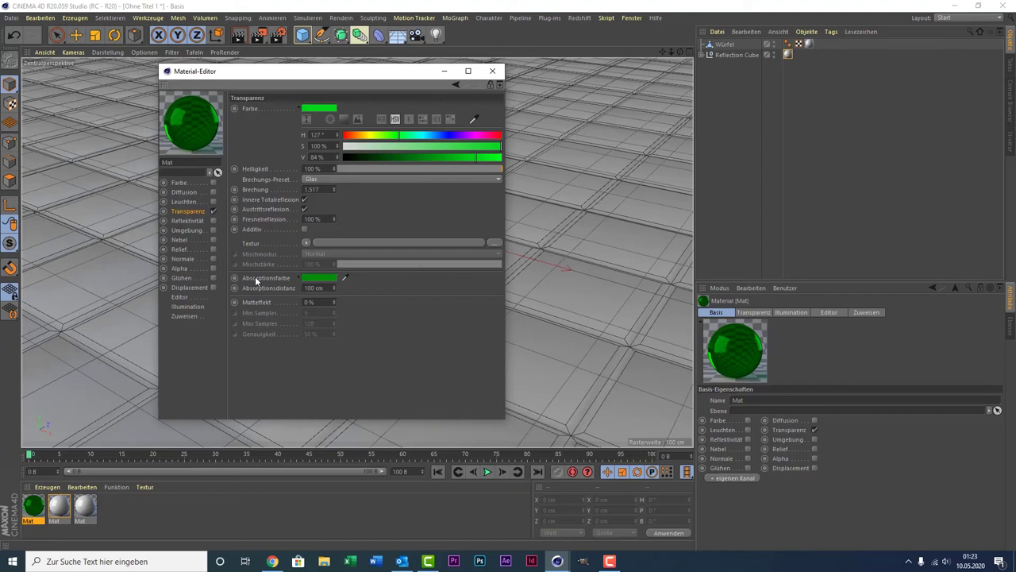
{"action": "left_click", "coordinate": [318, 277]}
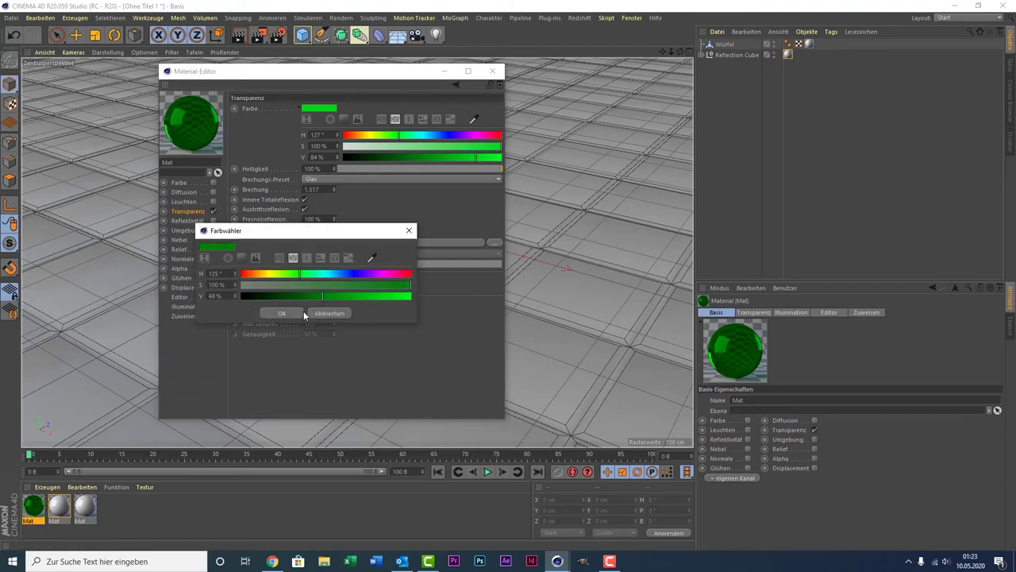
{"action": "left_click", "coordinate": [300, 313]}
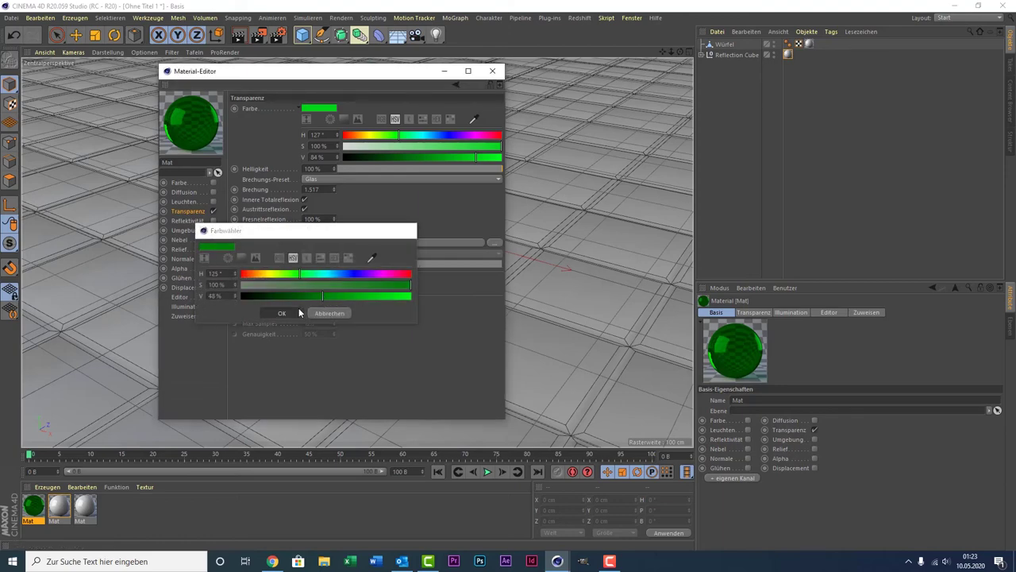
{"action": "left_click", "coordinate": [492, 71]}
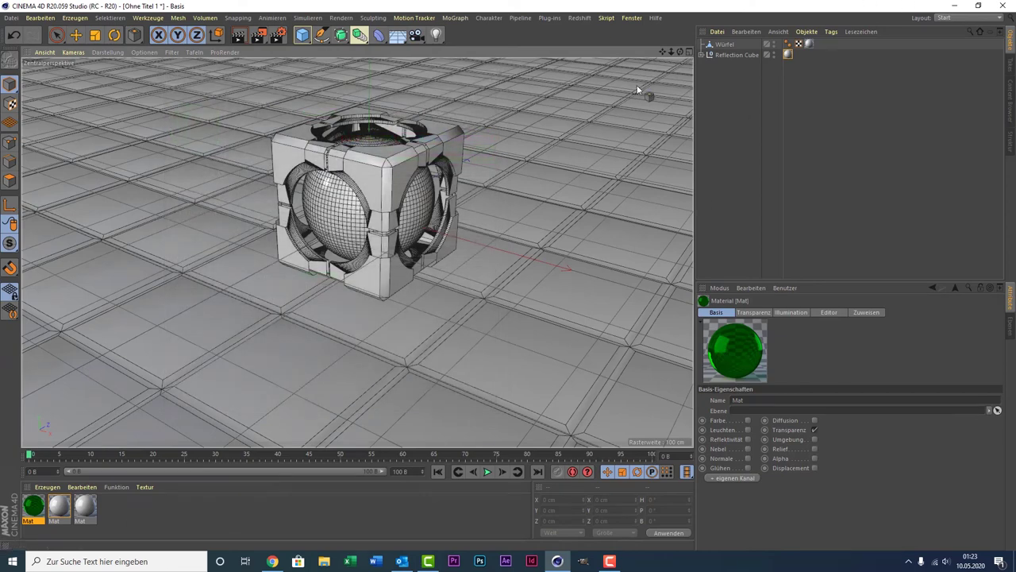
Apply the green glass Mat to the Kugel sphere and add a Physikalischer Himmel sky.
{"action": "left_click", "coordinate": [710, 55]}
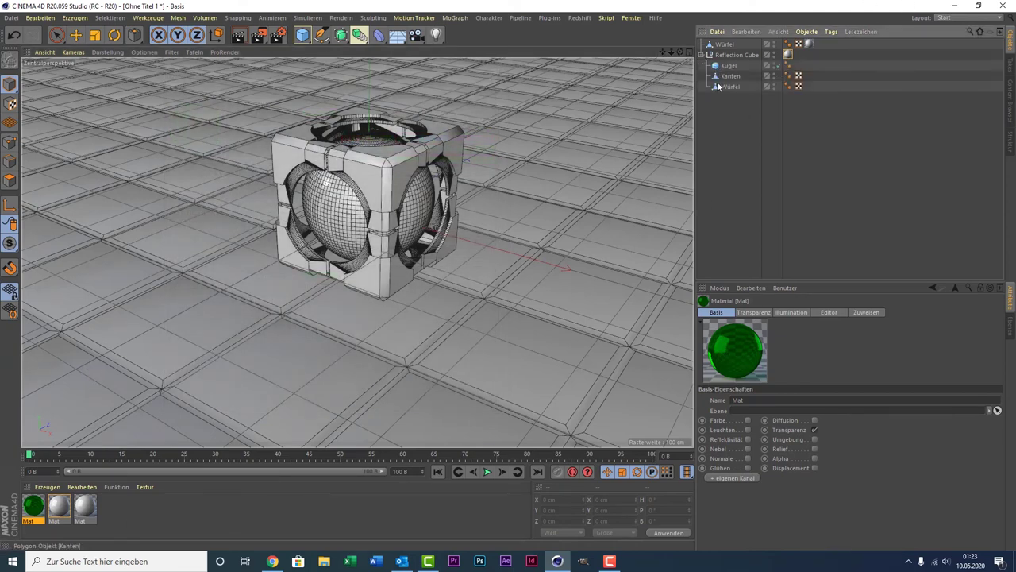
{"action": "left_click_drag", "start_coordinate": [26, 520], "coordinate": [729, 67]}
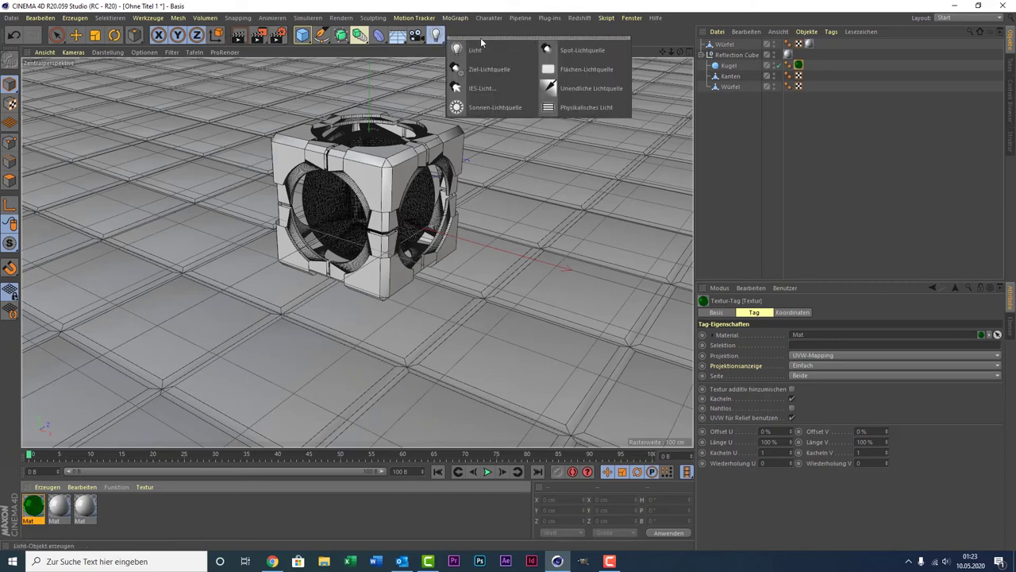
{"action": "left_click_drag", "start_coordinate": [438, 42], "coordinate": [476, 36]}
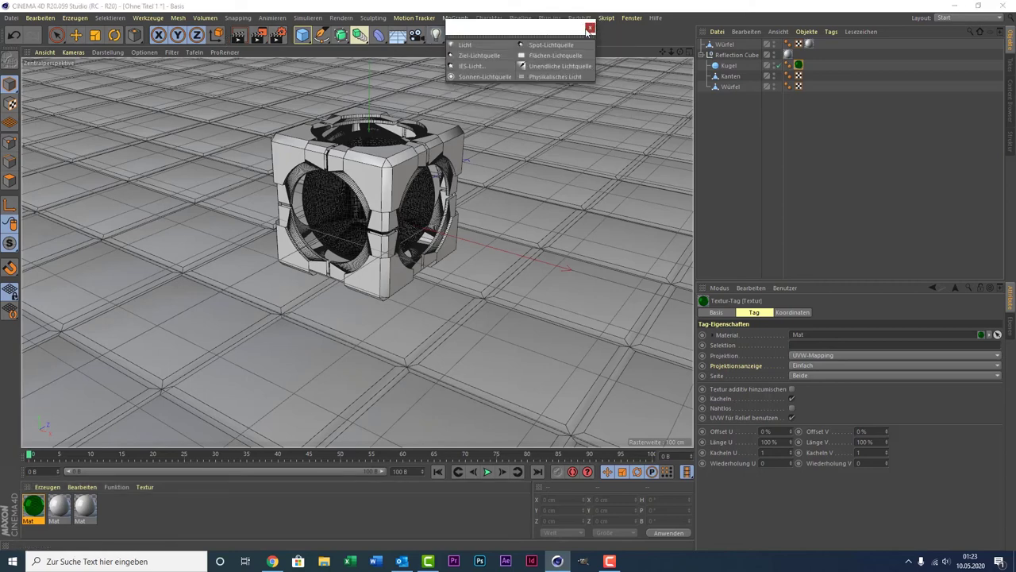
{"action": "left_click", "coordinate": [590, 27]}
{"action": "left_click", "coordinate": [405, 35]}
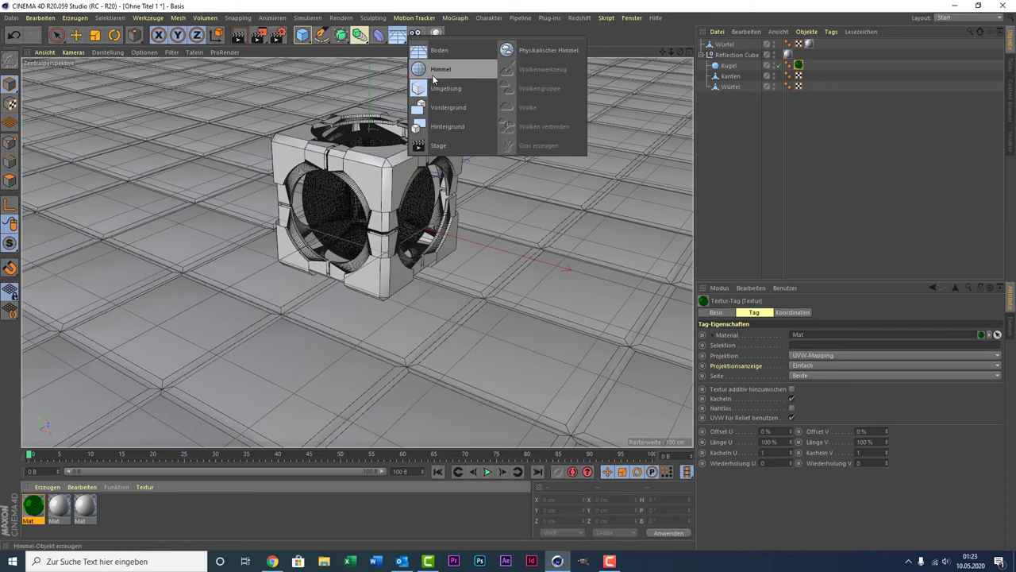
{"action": "left_click", "coordinate": [529, 52]}
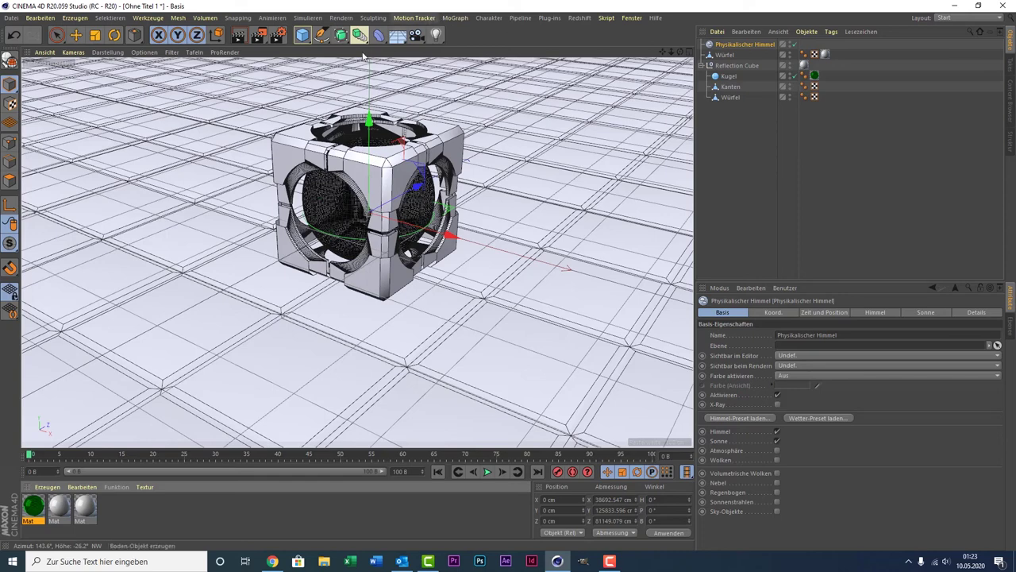
Add Ambient Occlusion and Global Illumination effects in the Render Settings.
{"action": "left_click", "coordinate": [278, 36]}
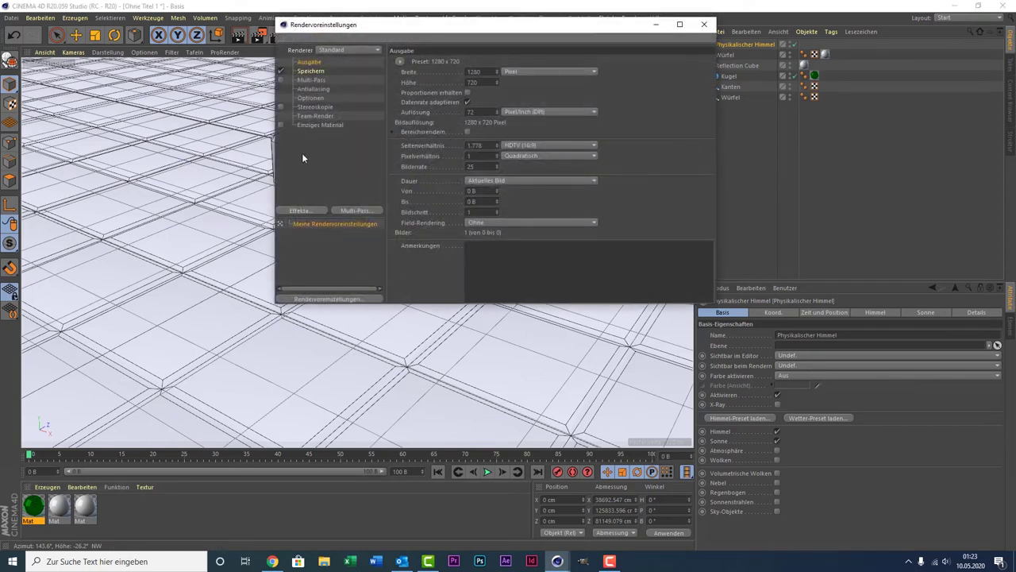
{"action": "left_click", "coordinate": [311, 212]}
{"action": "left_click", "coordinate": [349, 276]}
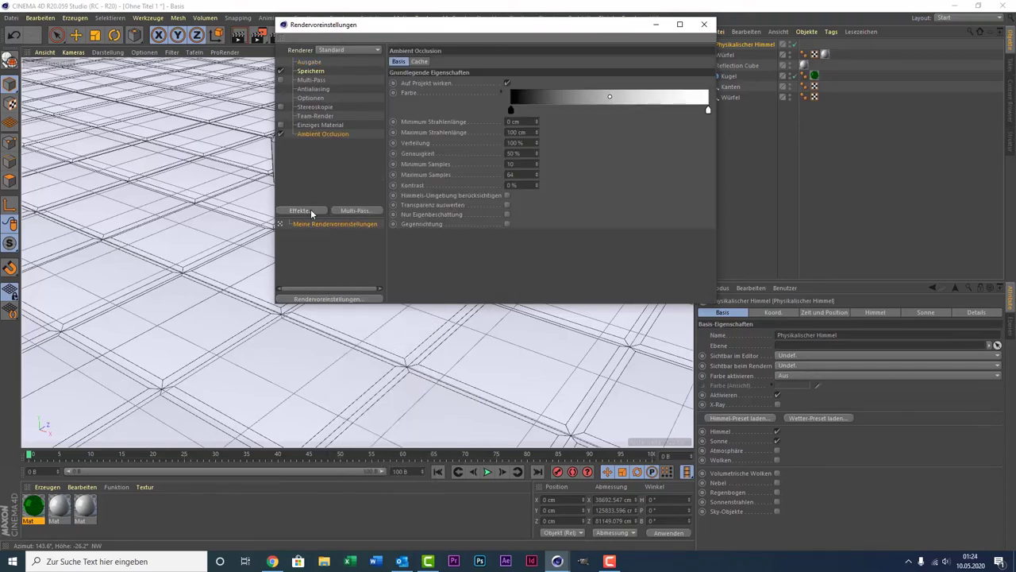
{"action": "left_click", "coordinate": [311, 212]}
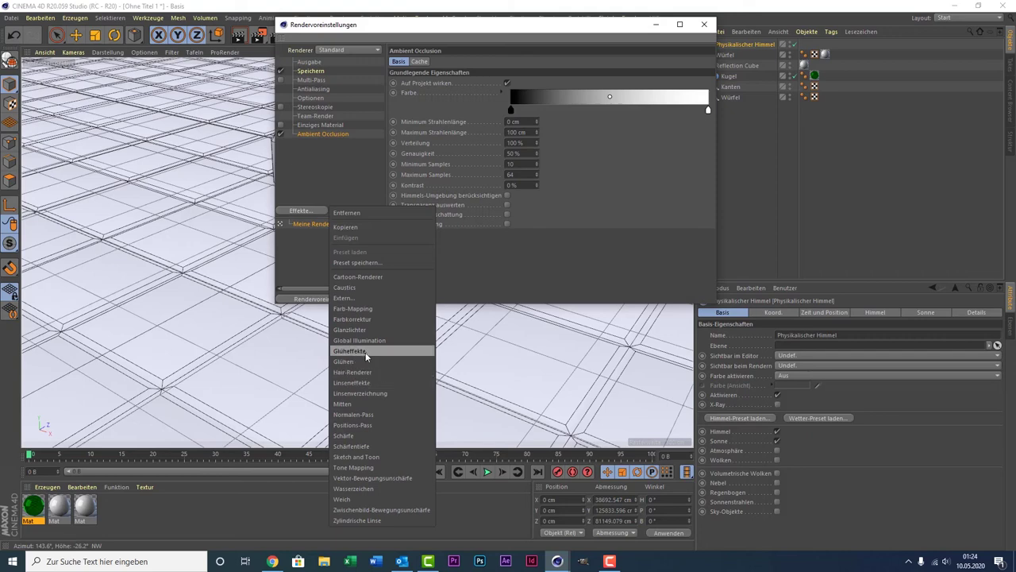
{"action": "left_click", "coordinate": [361, 339]}
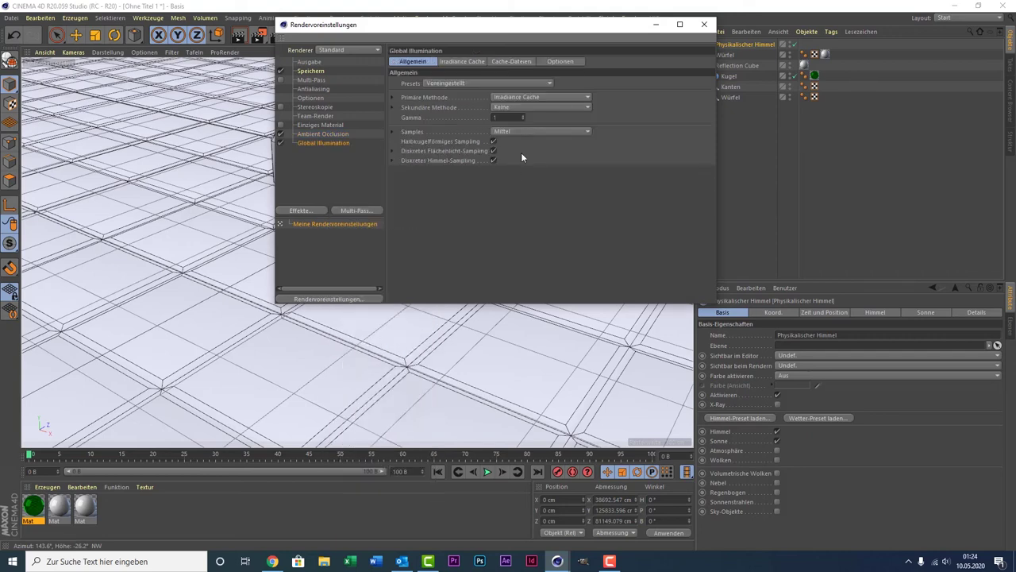
{"action": "left_click", "coordinate": [341, 135]}
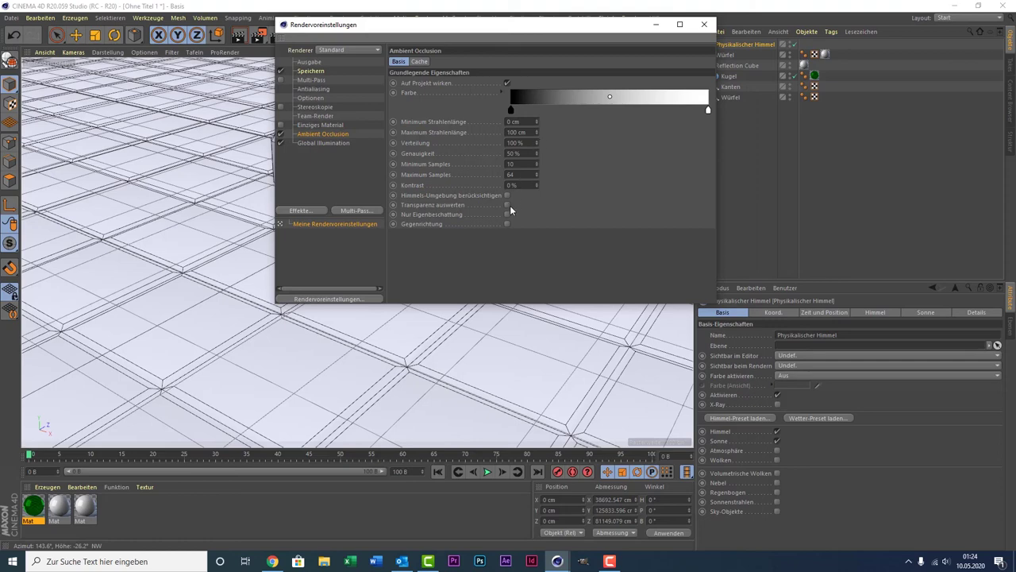
{"action": "left_click", "coordinate": [702, 25]}
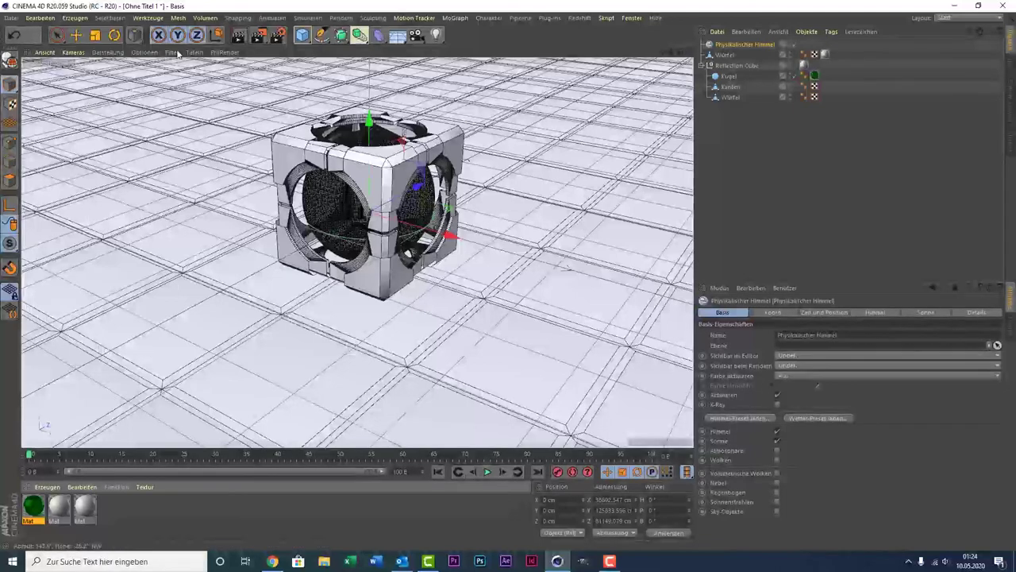
After a viewport test render, raise the floor Würfel along Y to about 16.6 cm.
{"action": "left_click", "coordinate": [240, 35]}
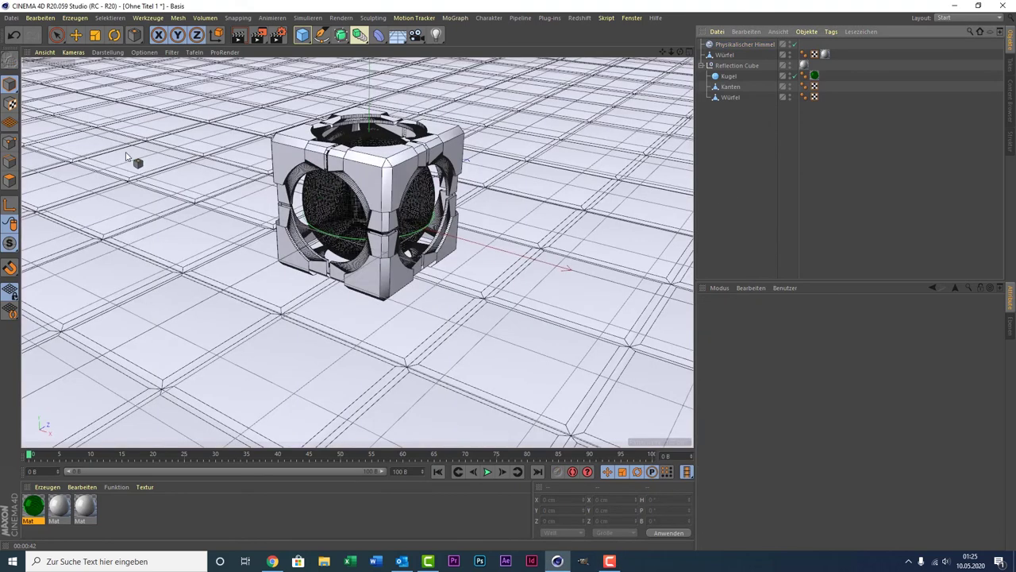
{"action": "left_click", "coordinate": [56, 35]}
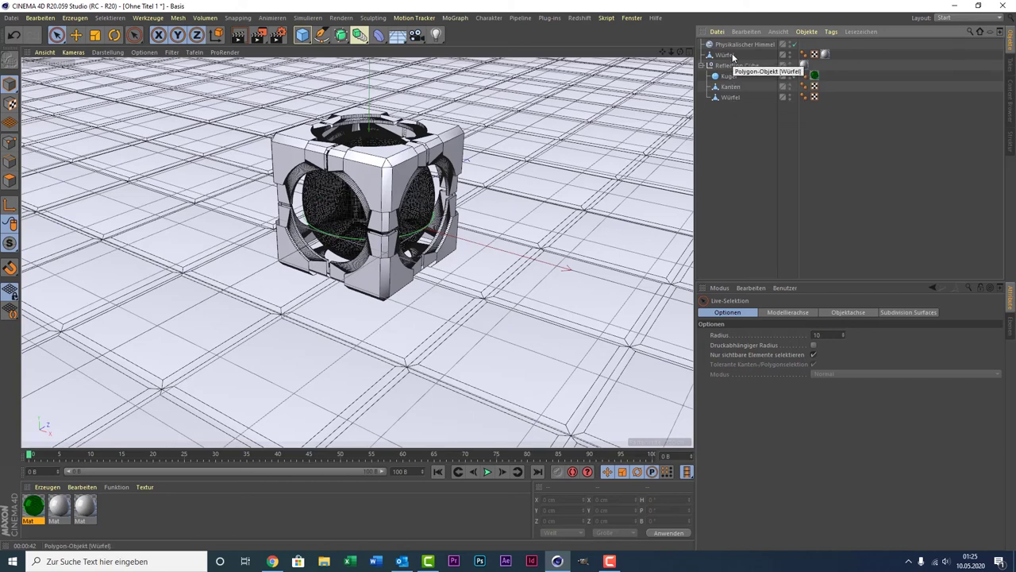
{"action": "left_click", "coordinate": [734, 56]}
{"action": "left_click", "coordinate": [731, 97]}
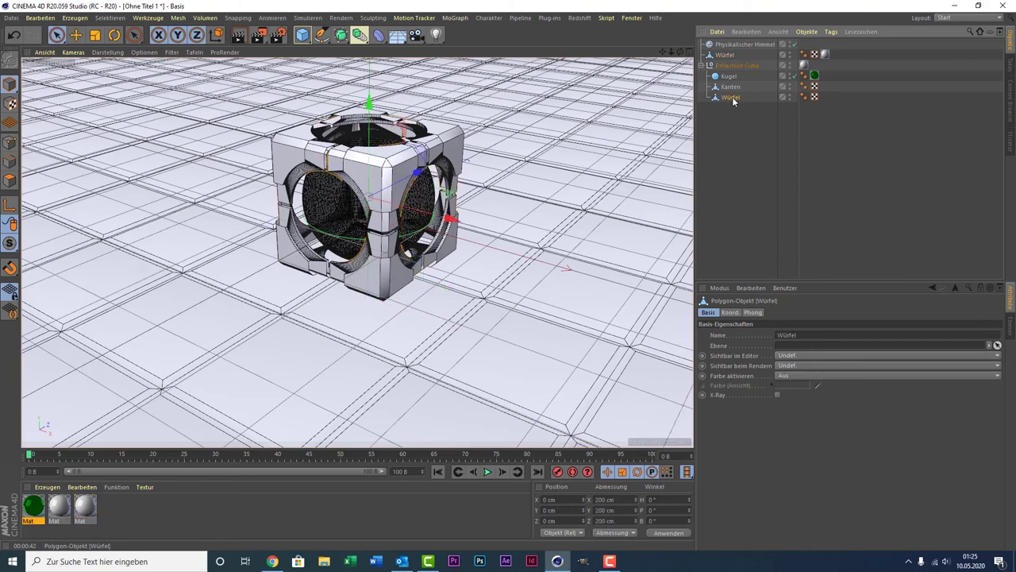
{"action": "left_click", "coordinate": [11, 181]}
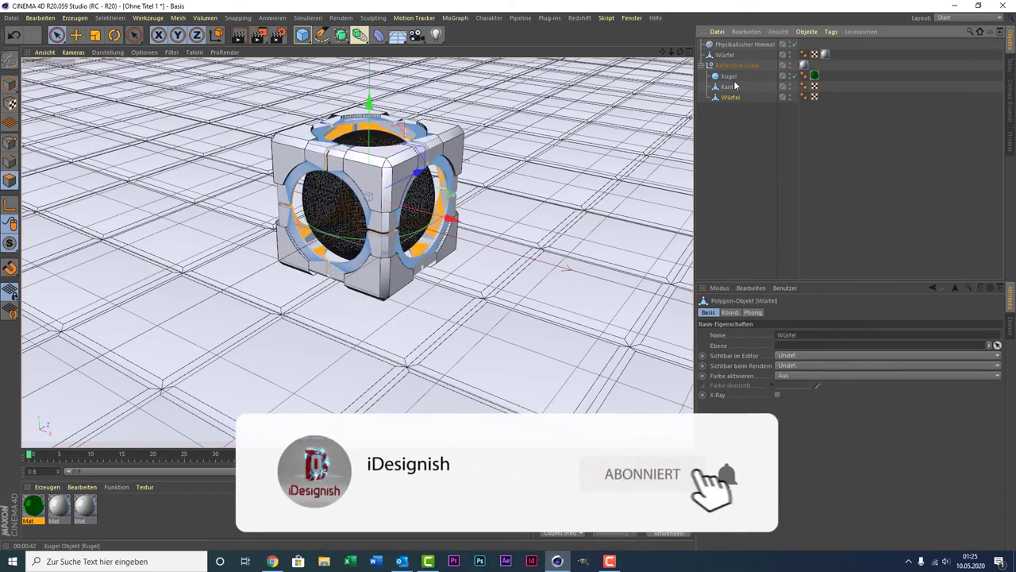
{"action": "left_click", "coordinate": [725, 54]}
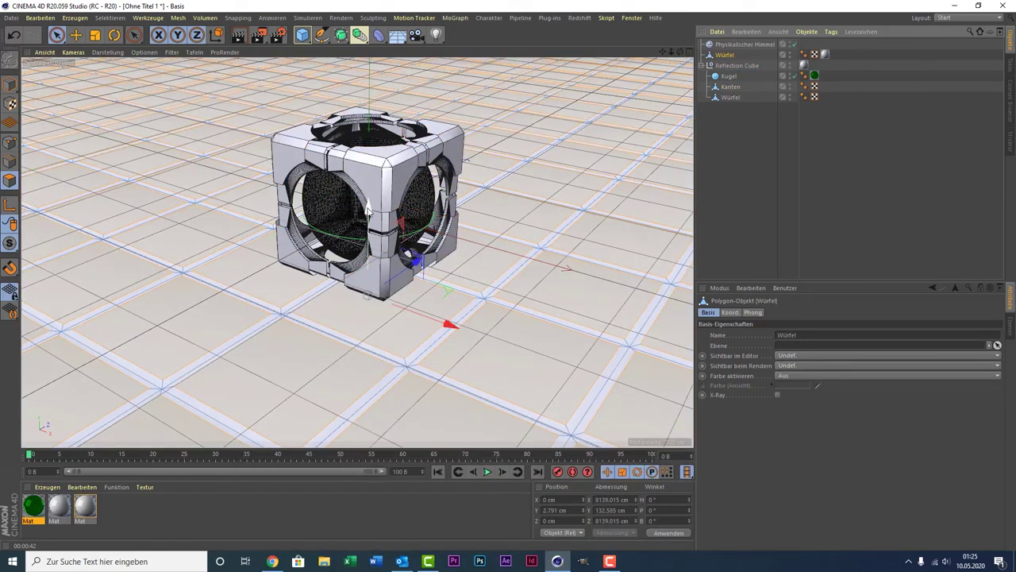
{"action": "left_click_drag", "start_coordinate": [368, 208], "coordinate": [368, 203]}
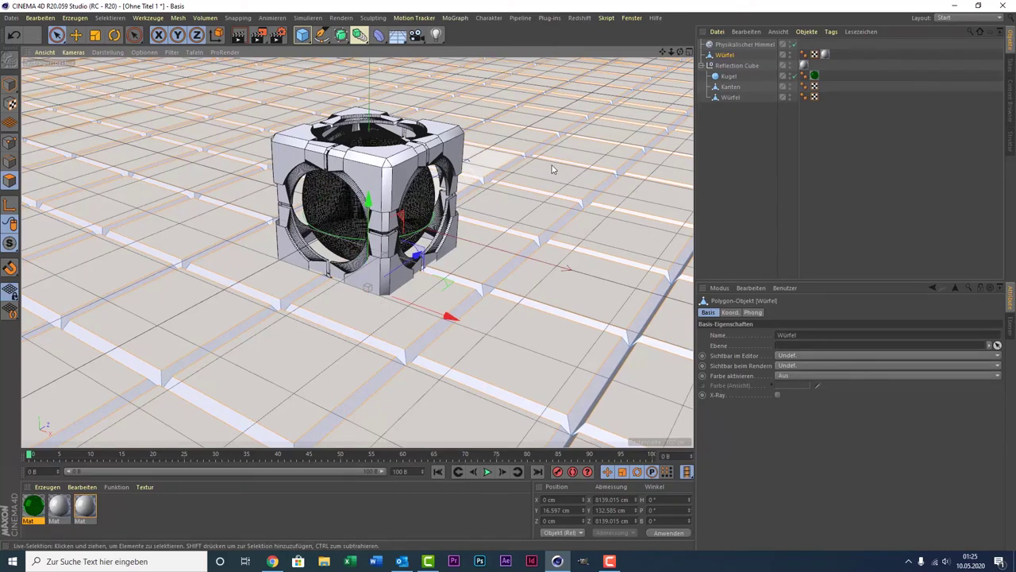
Raise the Reflection Cube group along Y in the side view until it rests on the tile floor.
{"action": "left_click", "coordinate": [725, 67]}
{"action": "middle_click", "coordinate": [204, 252]}
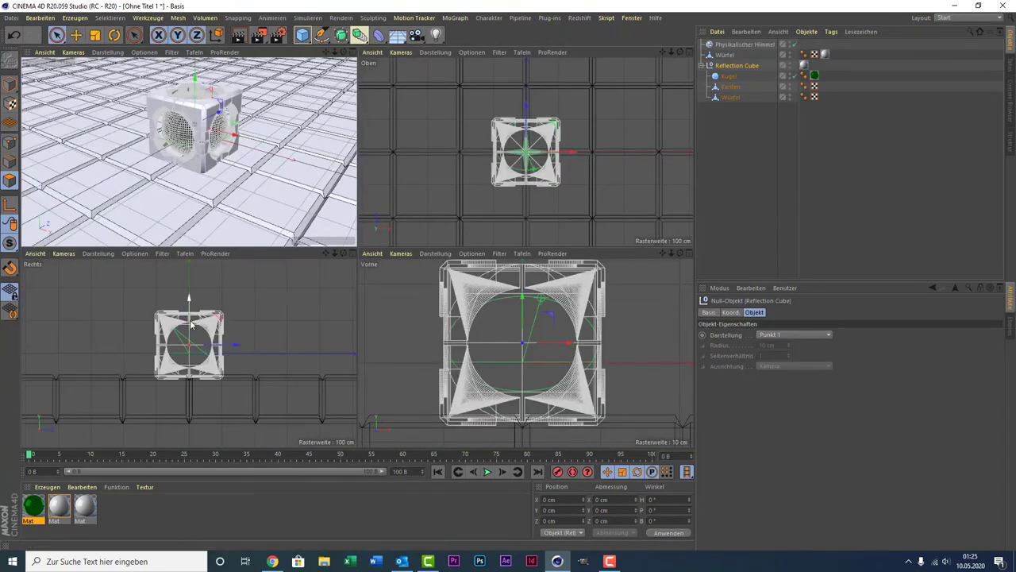
{"action": "scroll", "coordinate": [223, 369], "scroll_direction": "up", "scroll_amount": 5}
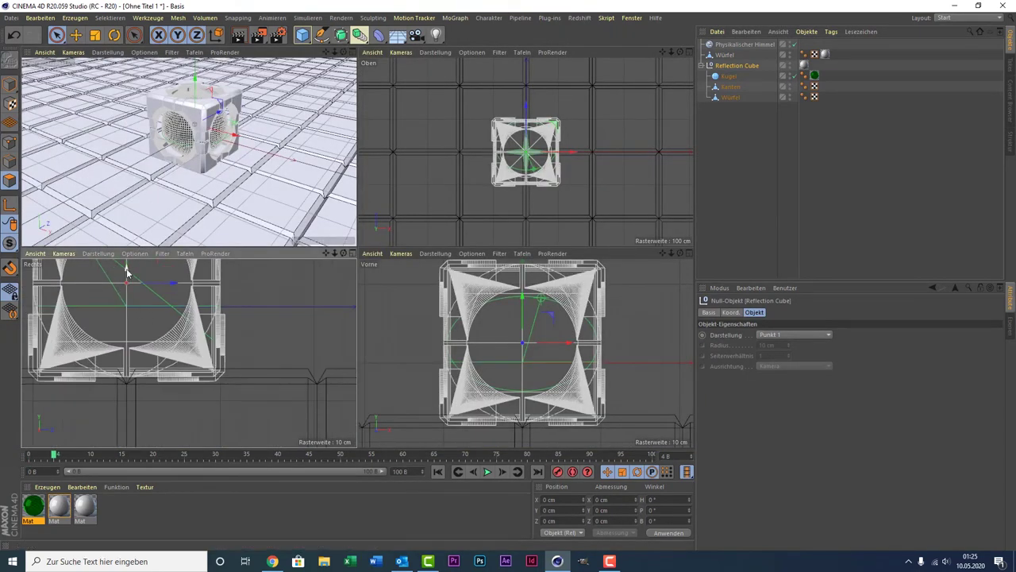
{"action": "left_click_drag", "start_coordinate": [127, 271], "coordinate": [126, 270]}
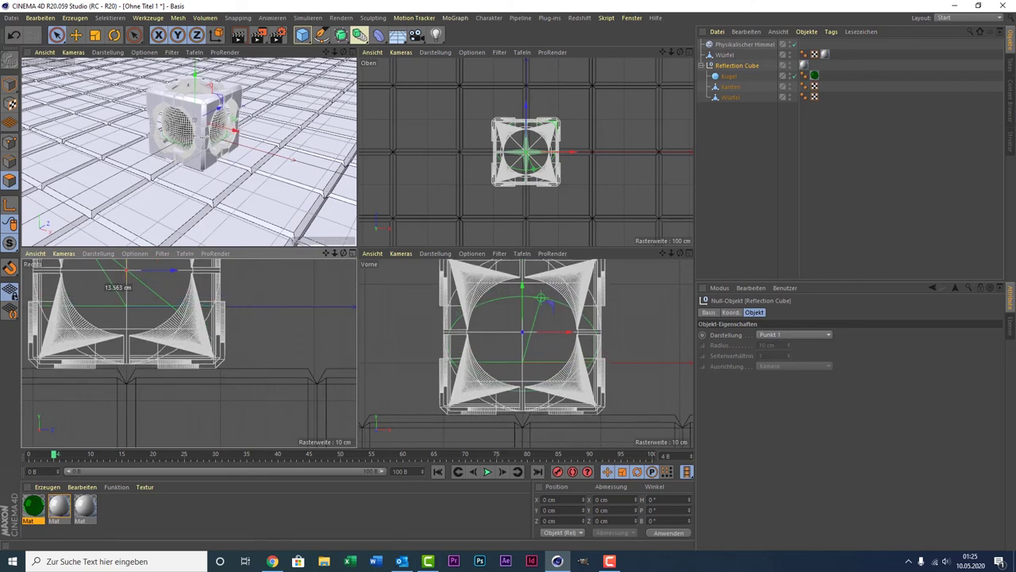
{"action": "middle_click", "coordinate": [145, 204]}
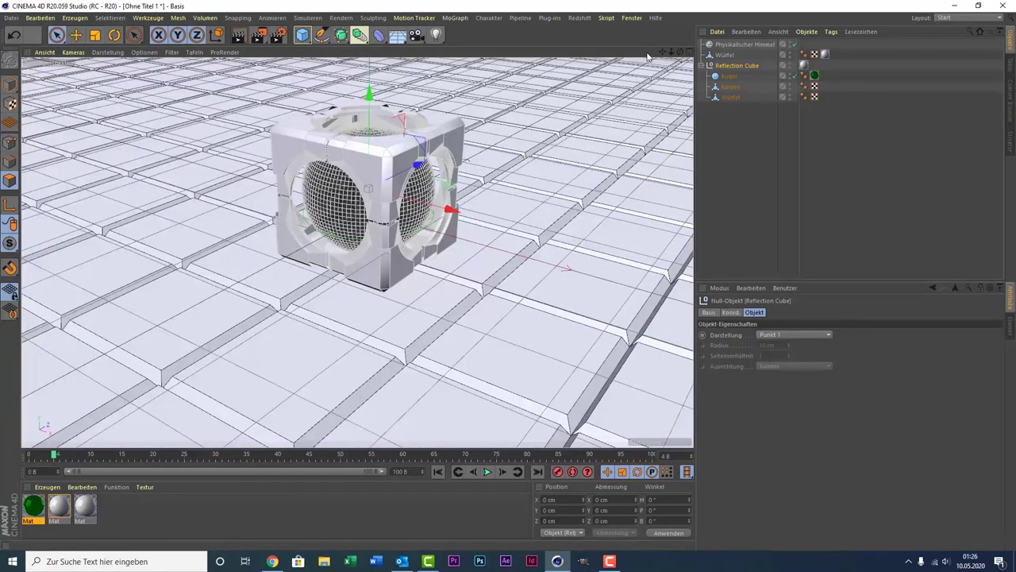
{"action": "left_click_drag", "start_coordinate": [662, 51], "coordinate": [665, 58]}
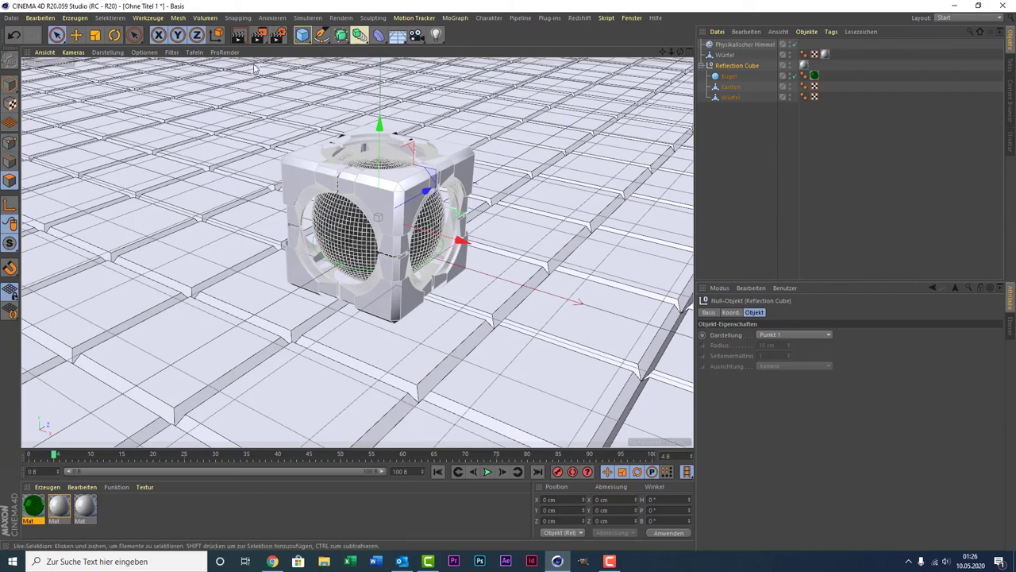
Render the active viewport with Ctrl+R, starting the Global Illumination prepass.
{"action": "key", "text": "ctrl+r"}
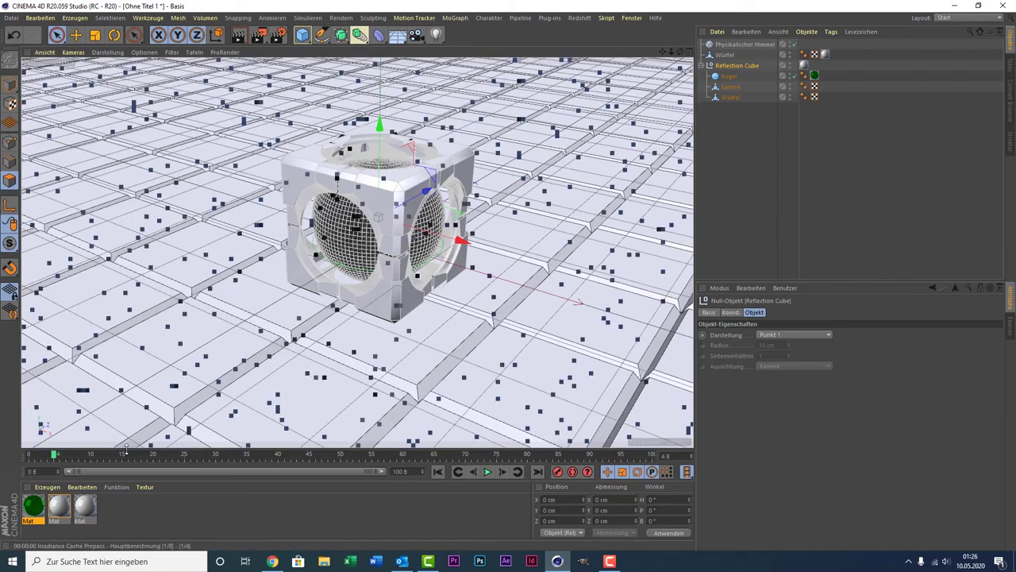